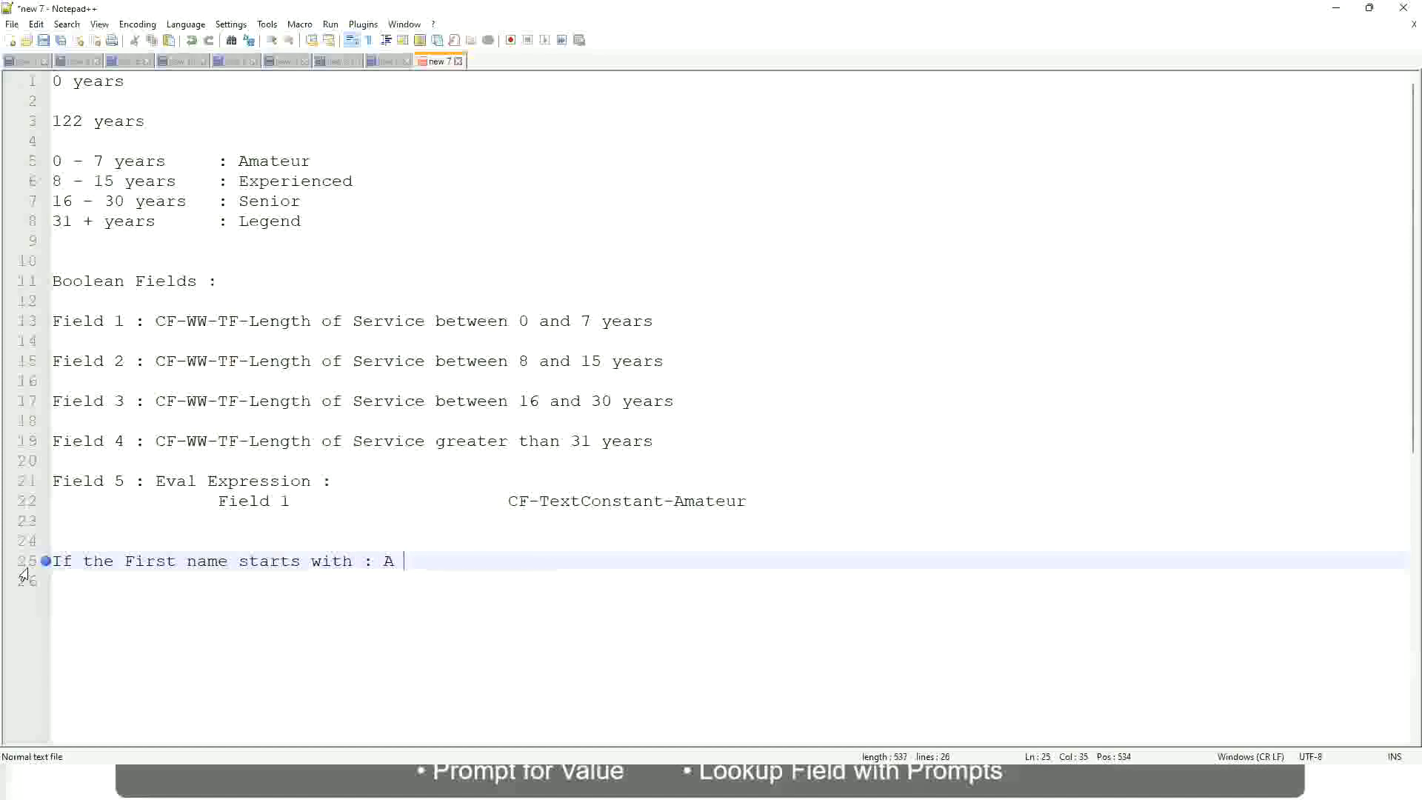
- Complete the first-name condition on line 25 with the range A - G and the label A Listers
text(- G)
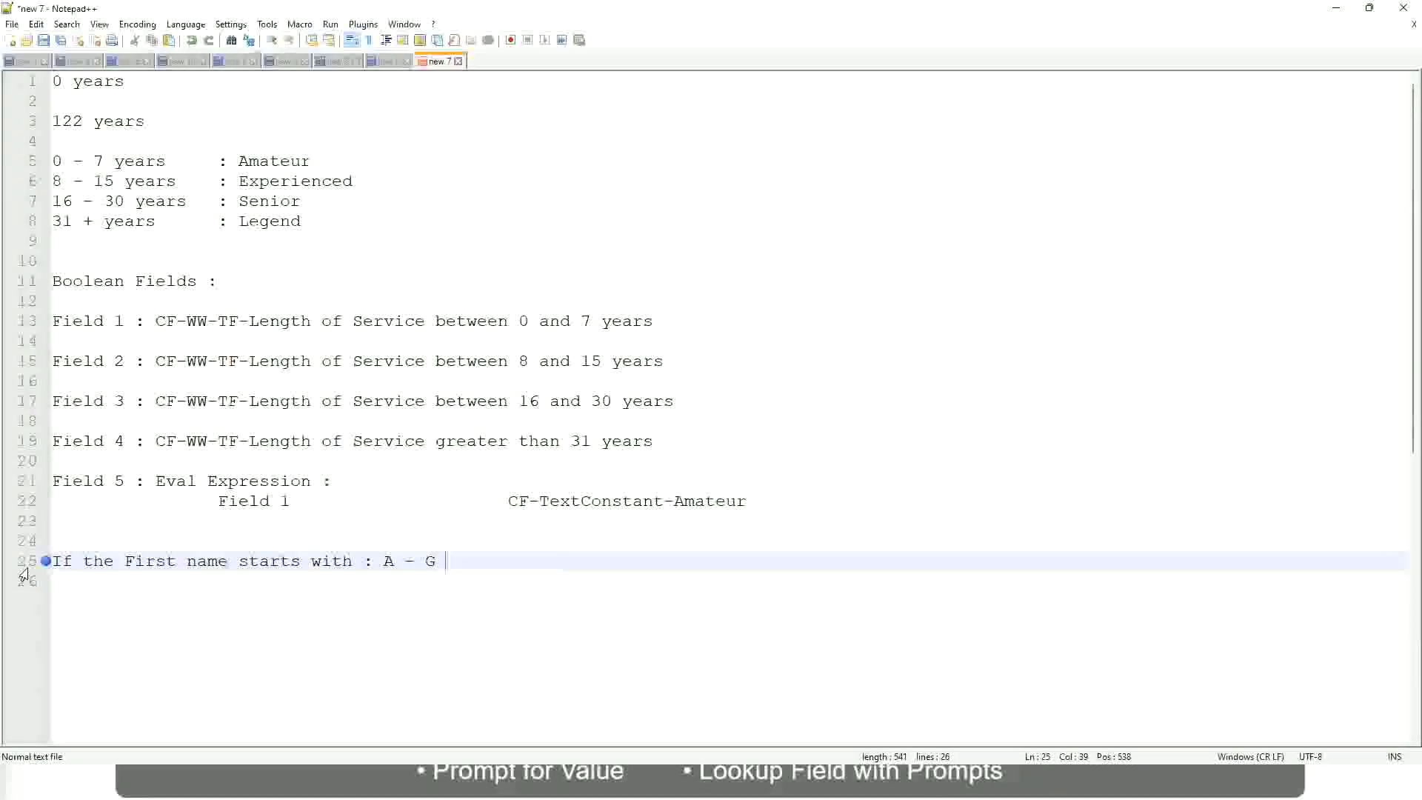
text(:)
key(Tab)
key(Tab)
text(A 1I)
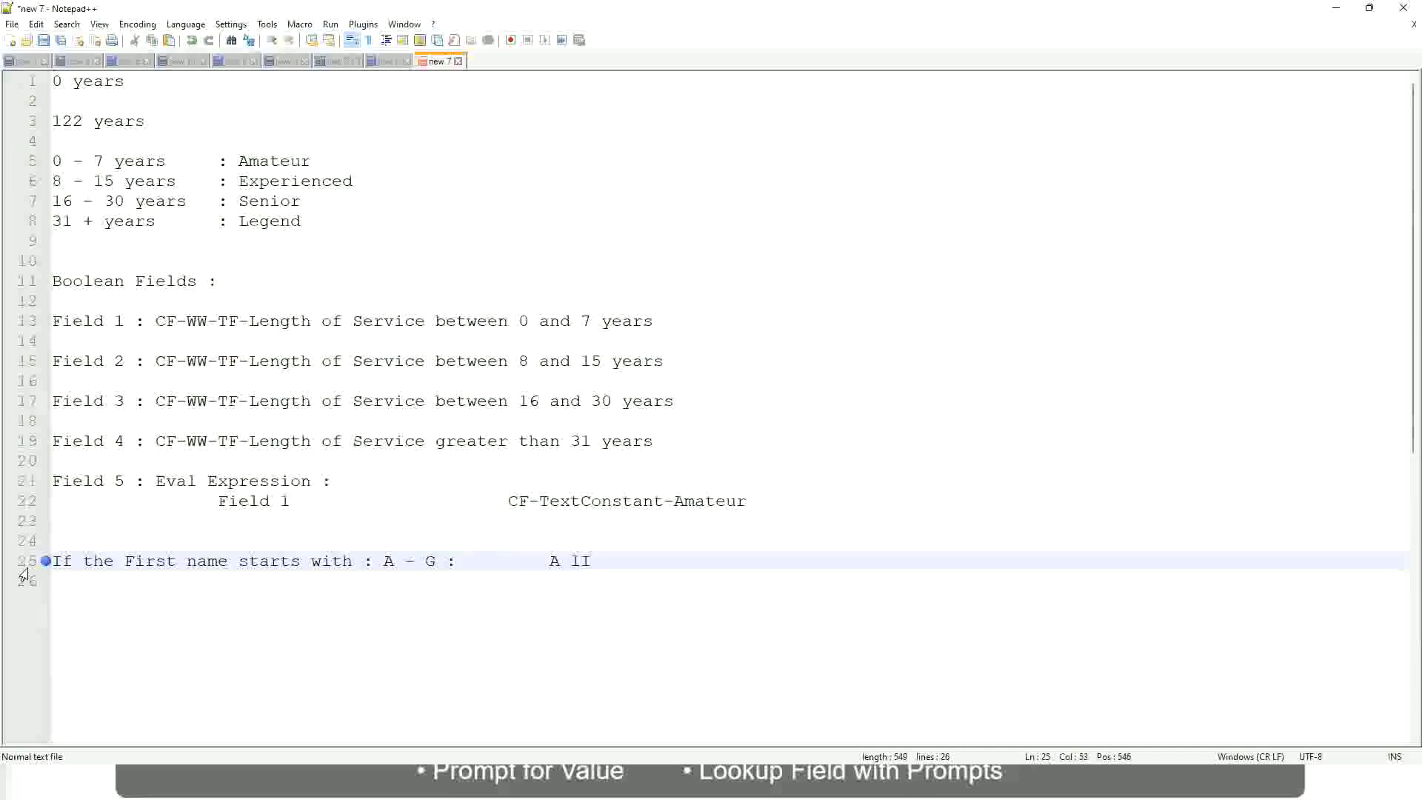
key(BackSpace)
key(BackSpace)
text(Listers)
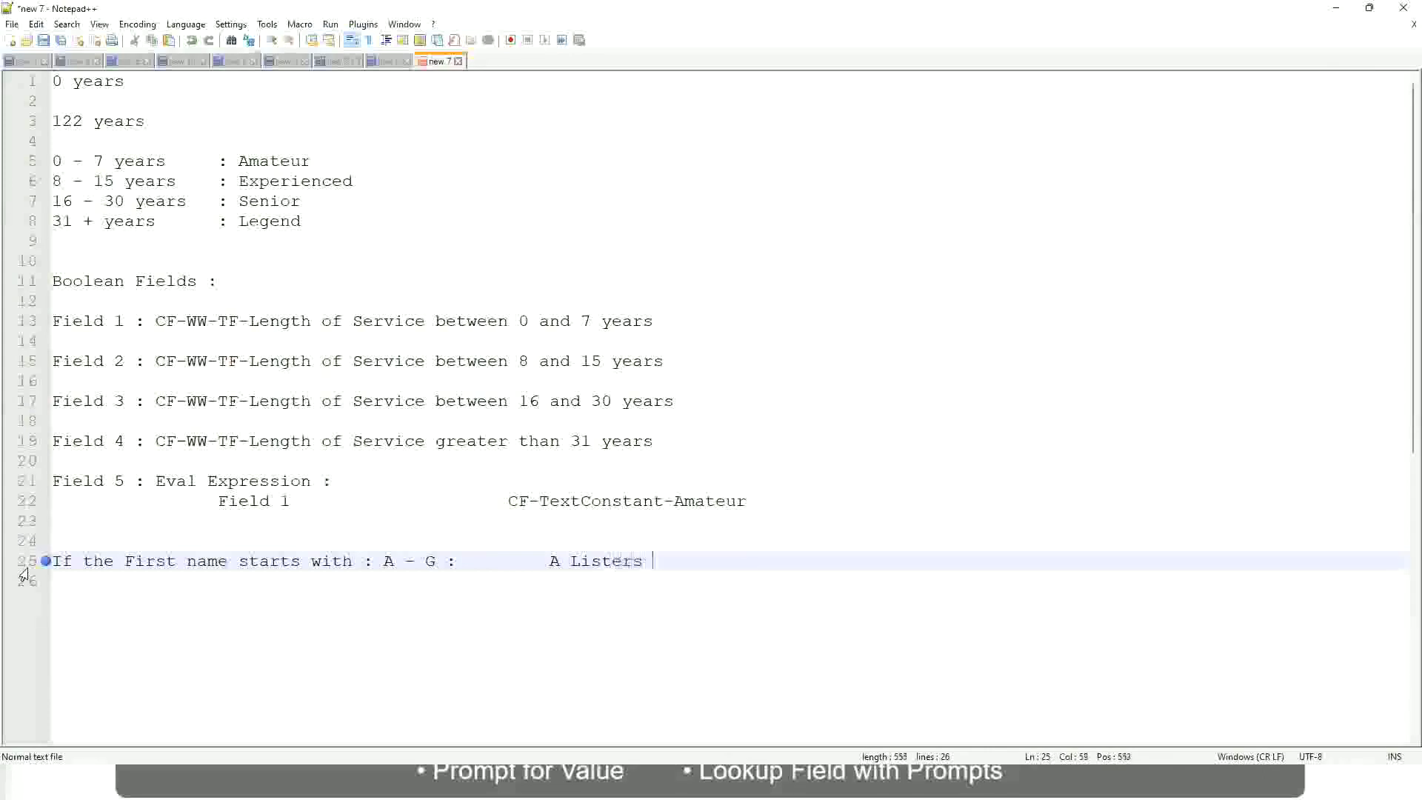
key(BackSpace)
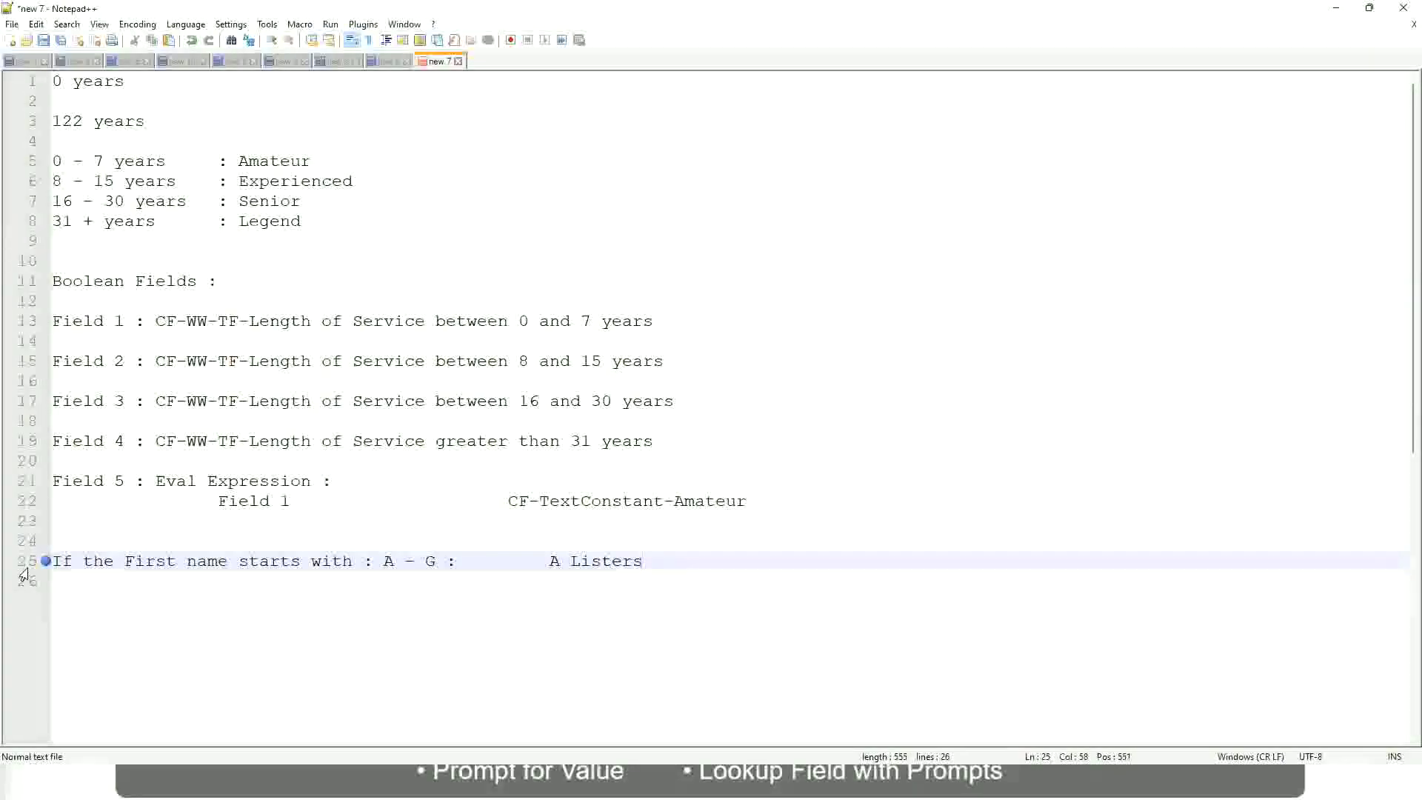
- Enclose the A Listers label in double quotation marks and start a new line below it
key(ctrl+Left)
key(ctrl+Left)
text("")
key(Right)
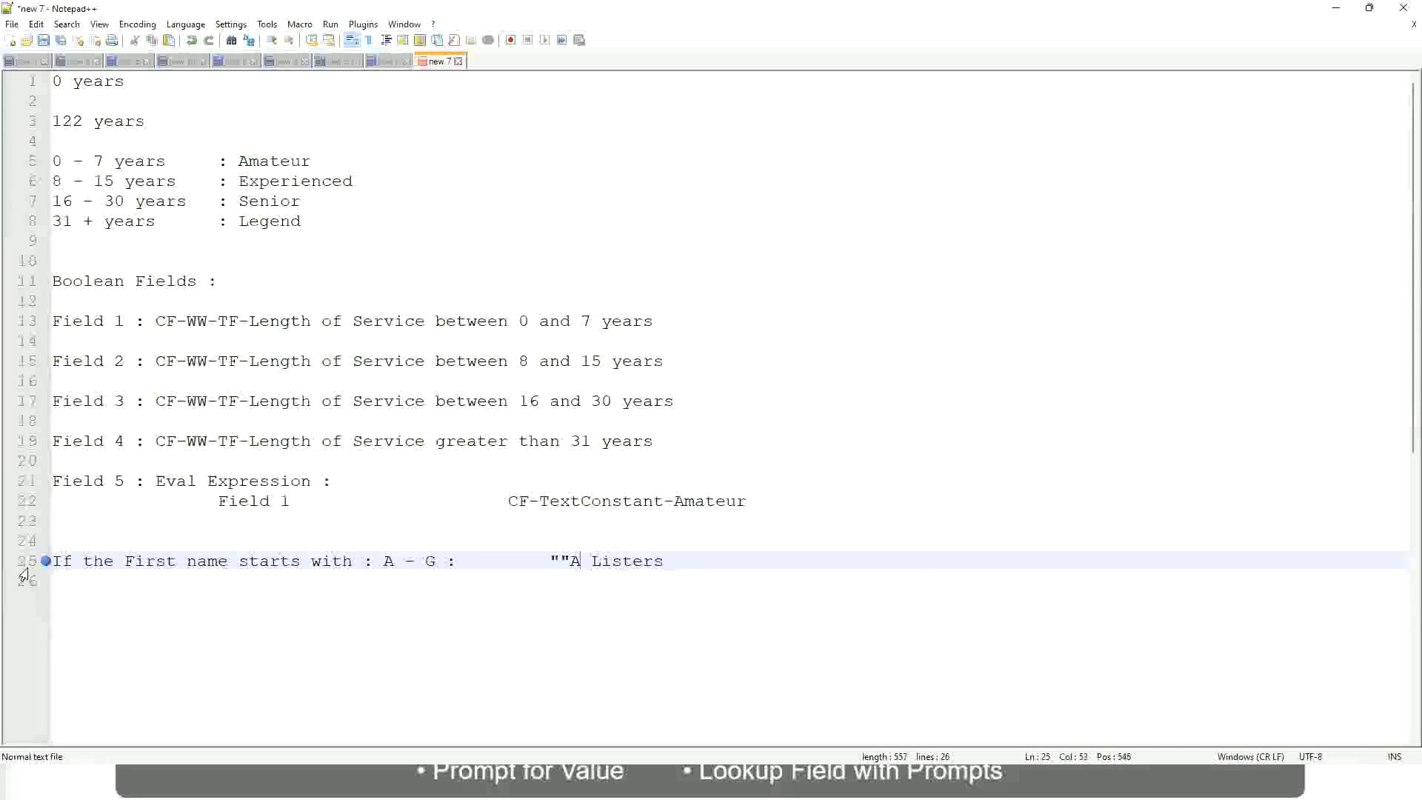
key(Left)
key(BackSpace)
key(Right)
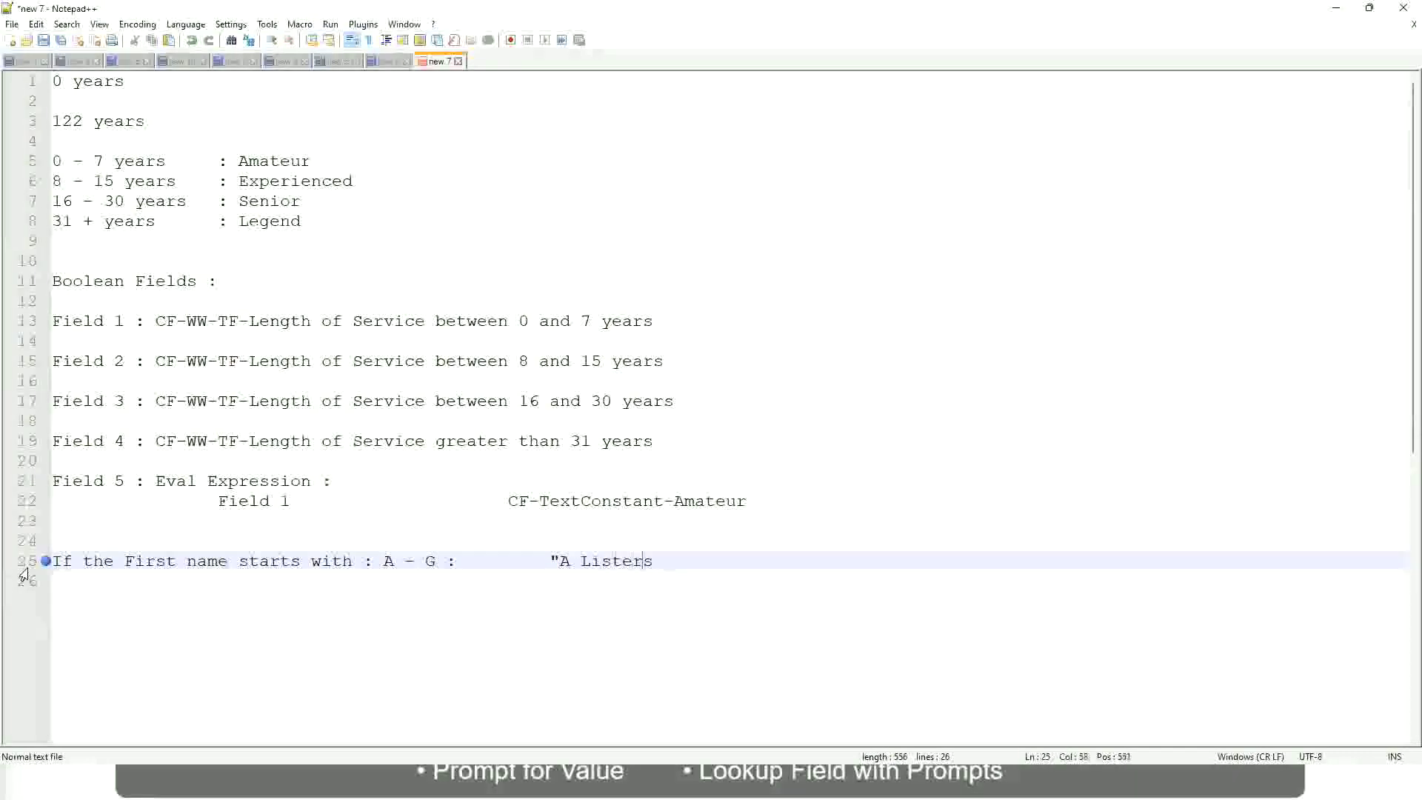
key(End)
key(Return)
text(")
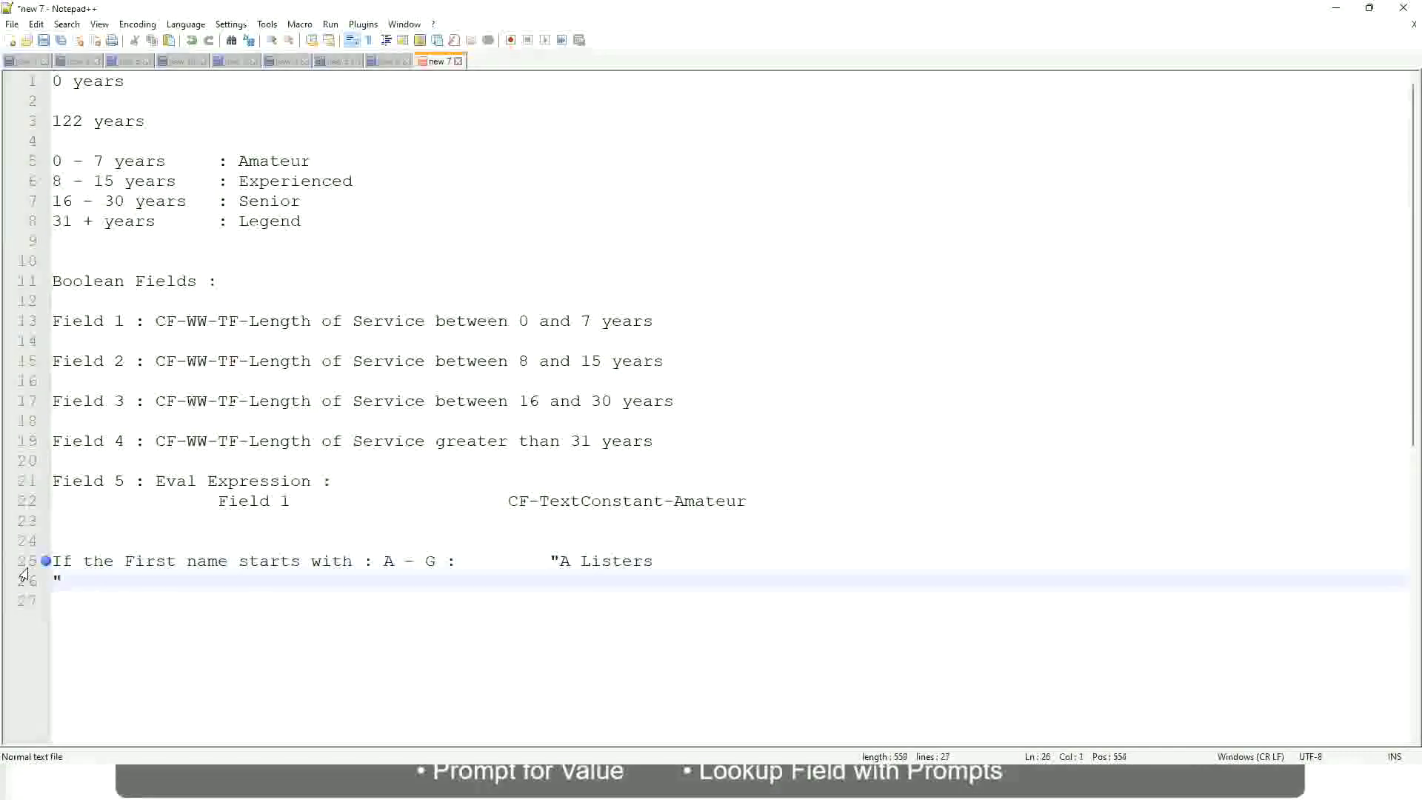
key(BackSpace)
key(BackSpace)
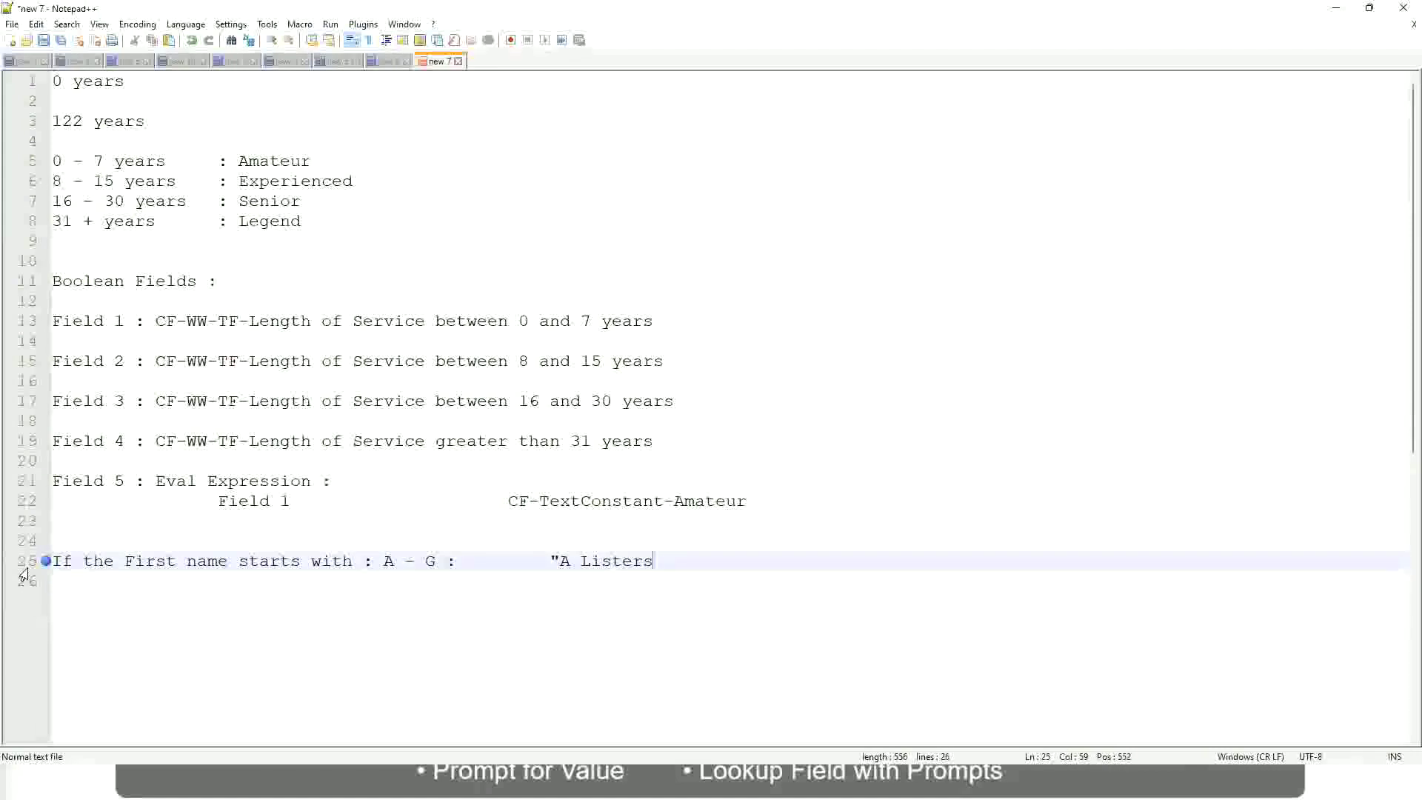
text(")
key(Return)
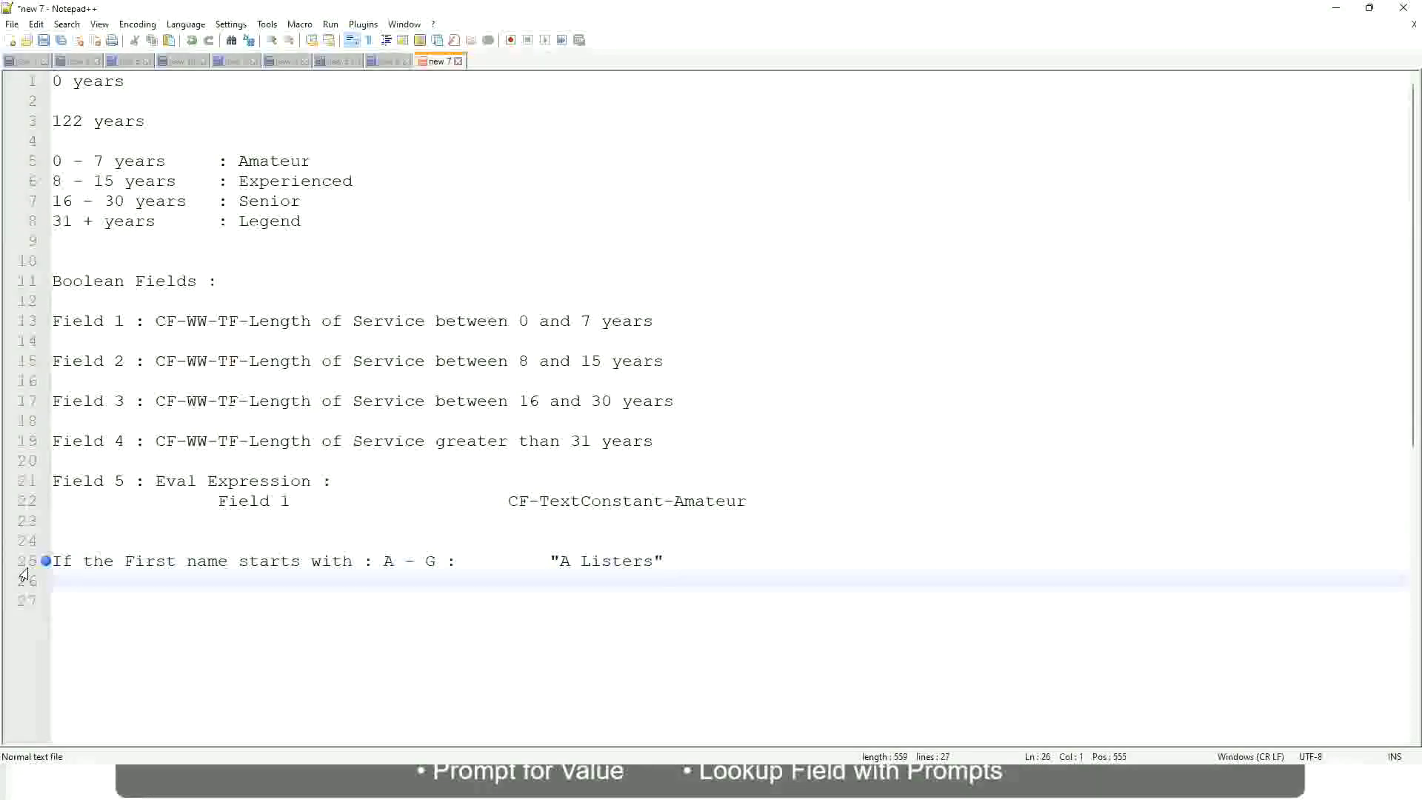
- Add a second line giving the range H - P the label "His Majesty", with colon and label aligned to the line above
text(H -)
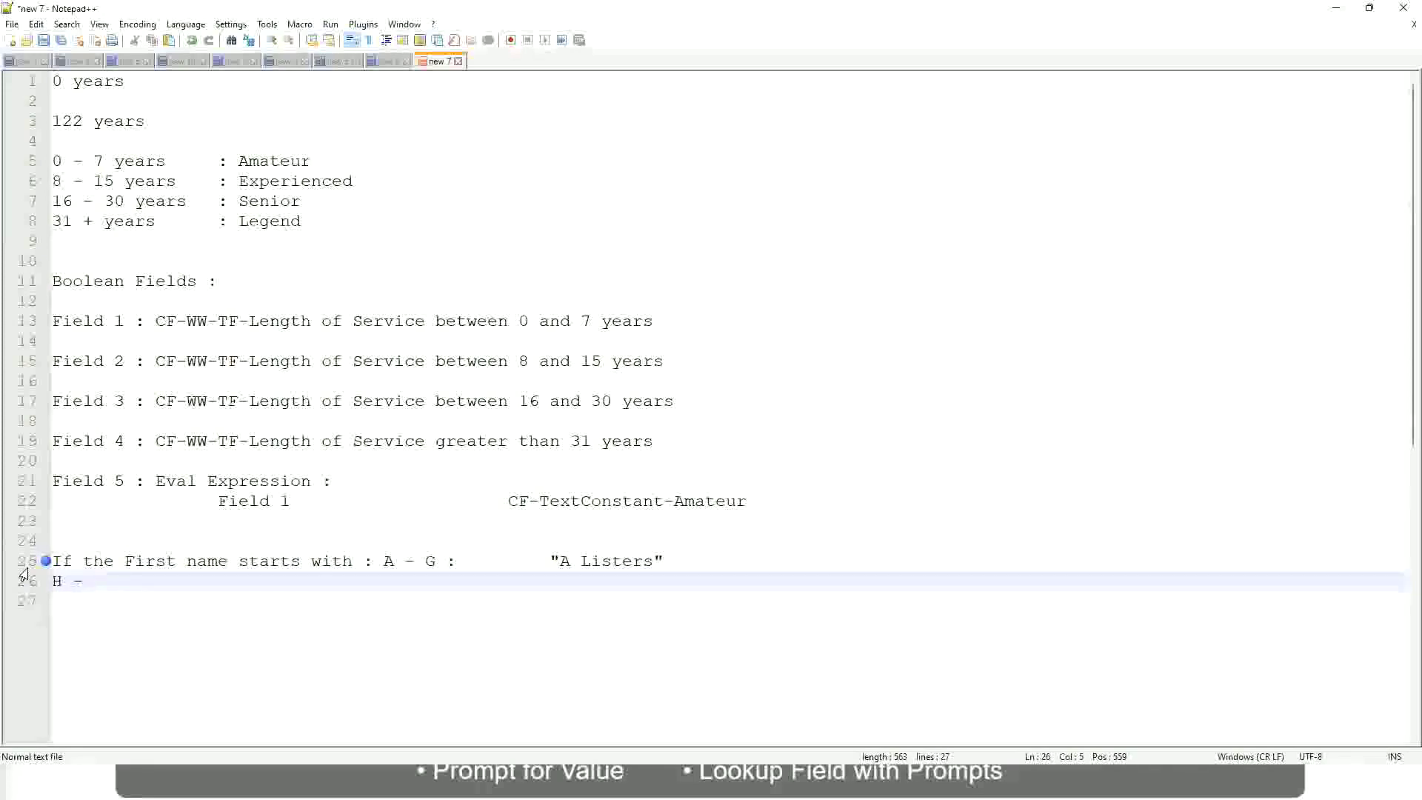
text(P)
key(Tab)
key(Tab)
key(Tab)
key(Tab)
key(Tab)
key(Tab)
key(Tab)
key(Tab)
key(Tab)
text(:)
key(Tab)
key(Tab)
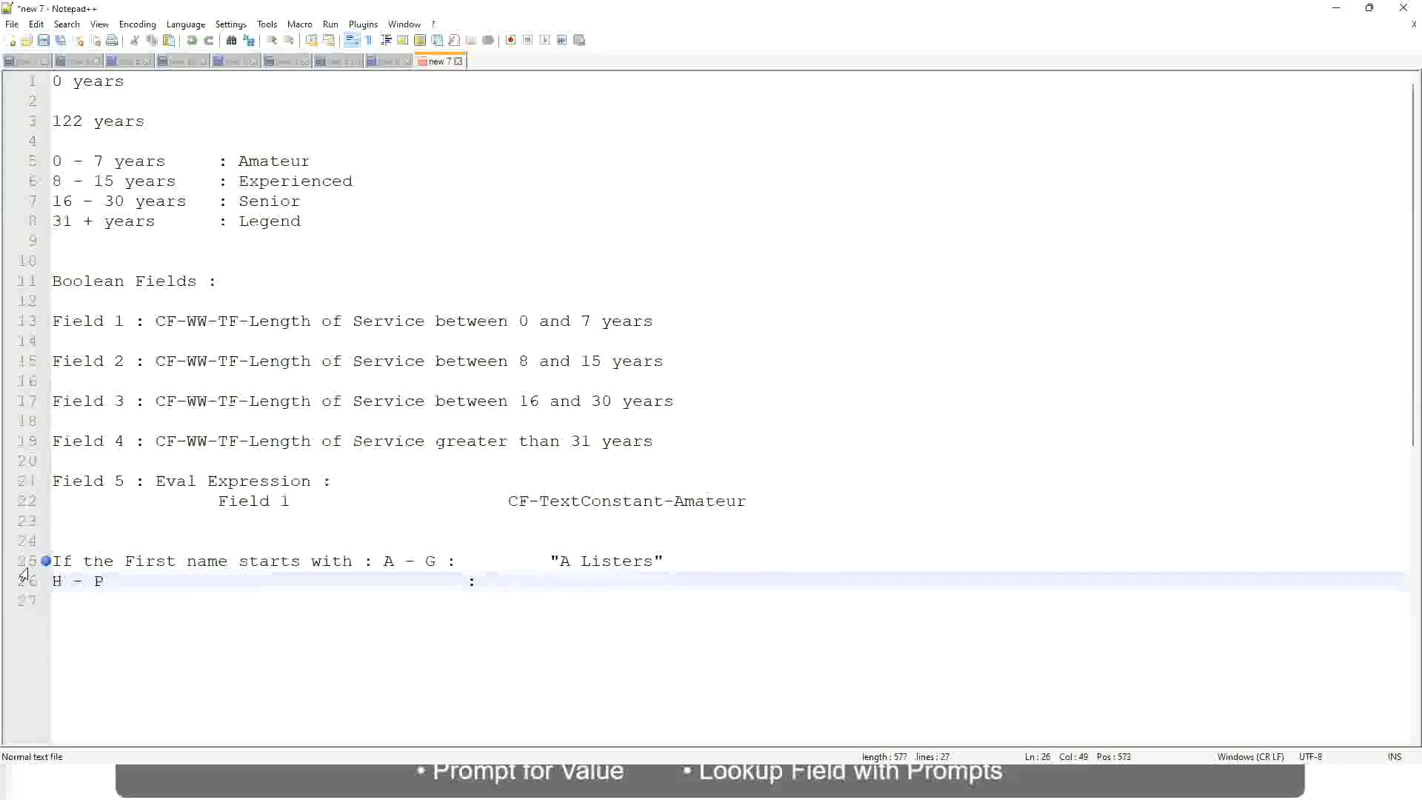
text("His Majesty)
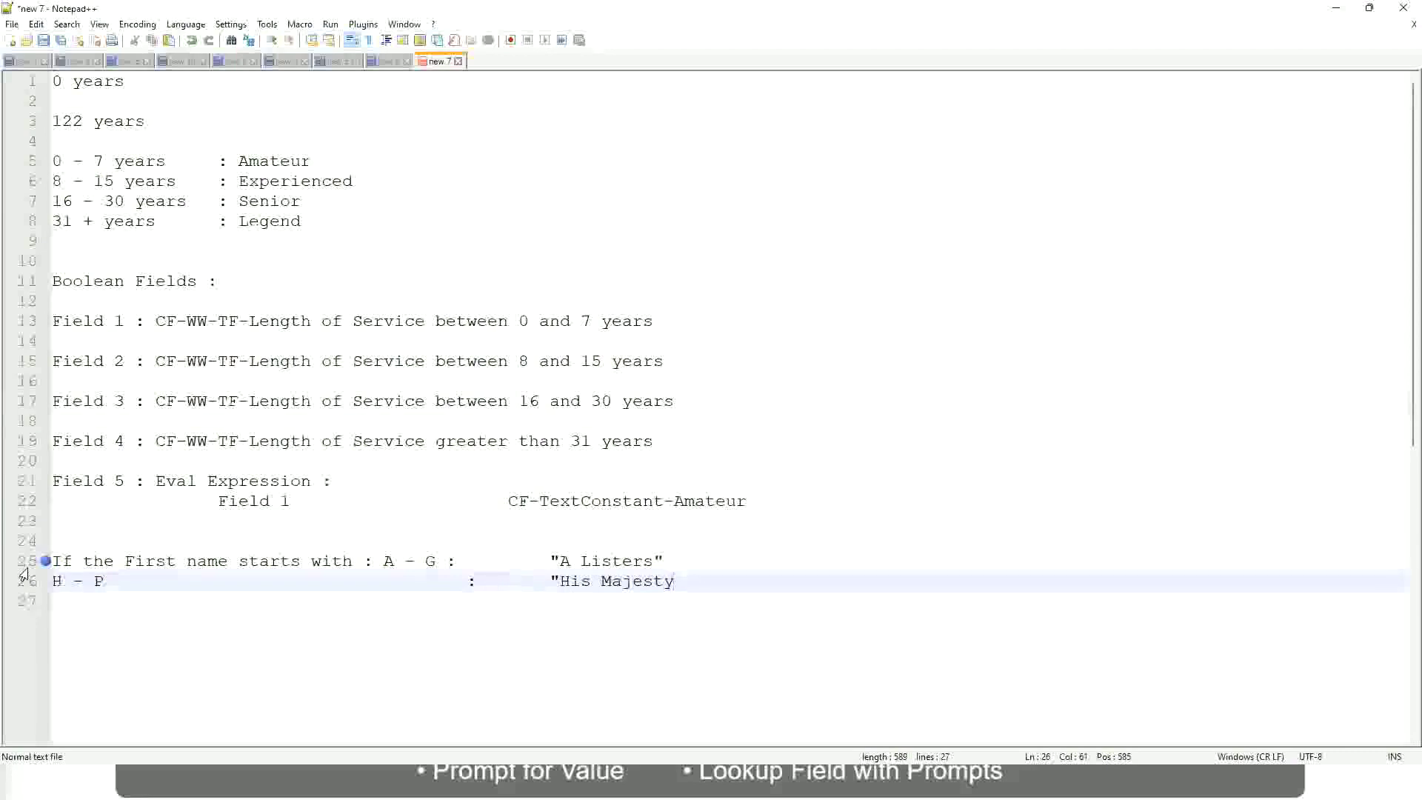
text("")
key(BackSpace)
key(Return)
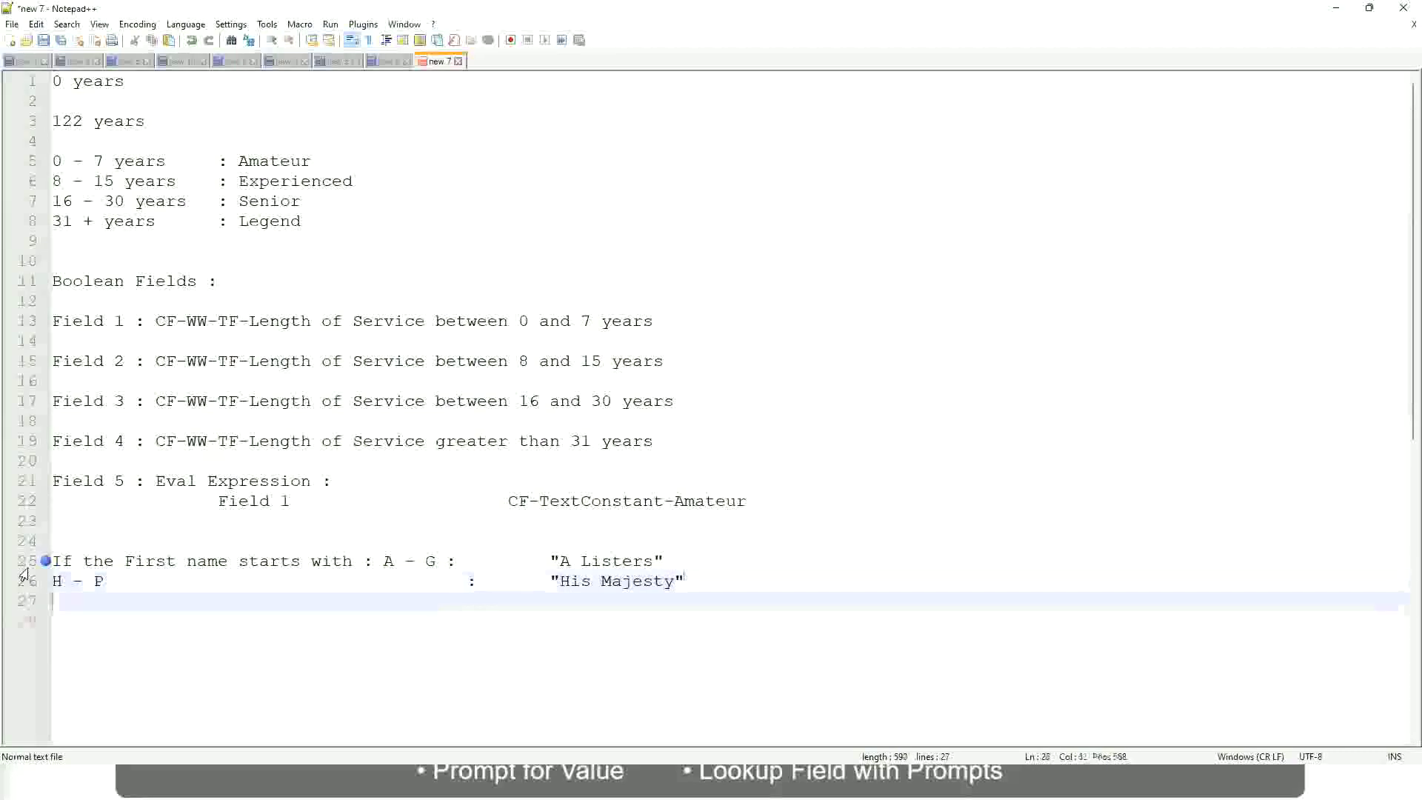
- Add a third line giving the range L - Z the label "Lords", aligned with the lines above
text(L)
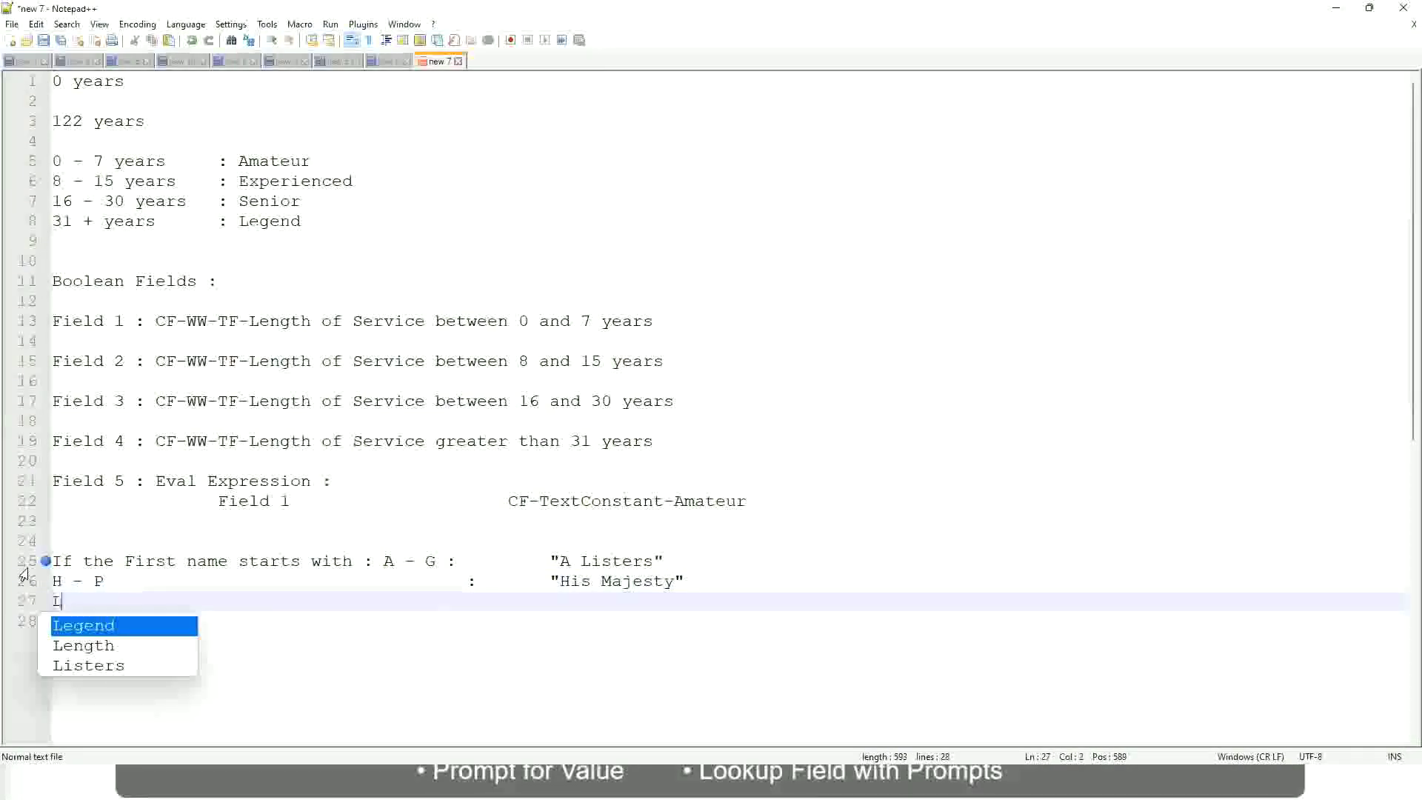
text( - Z)
key(Tab)
key(Tab)
key(Tab)
key(Tab)
key(Tab)
key(Tab)
key(Tab)
key(Tab)
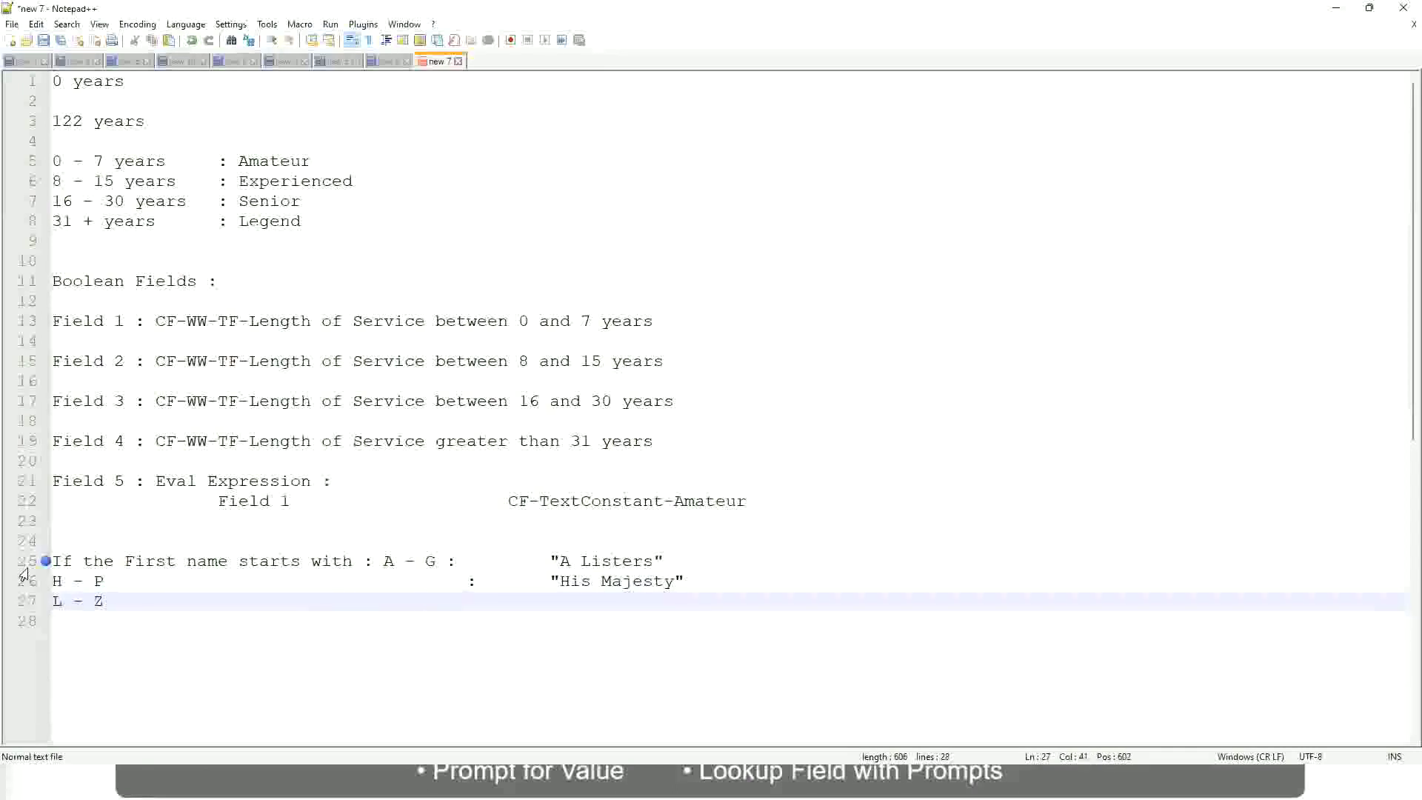
text(:       "Lords)
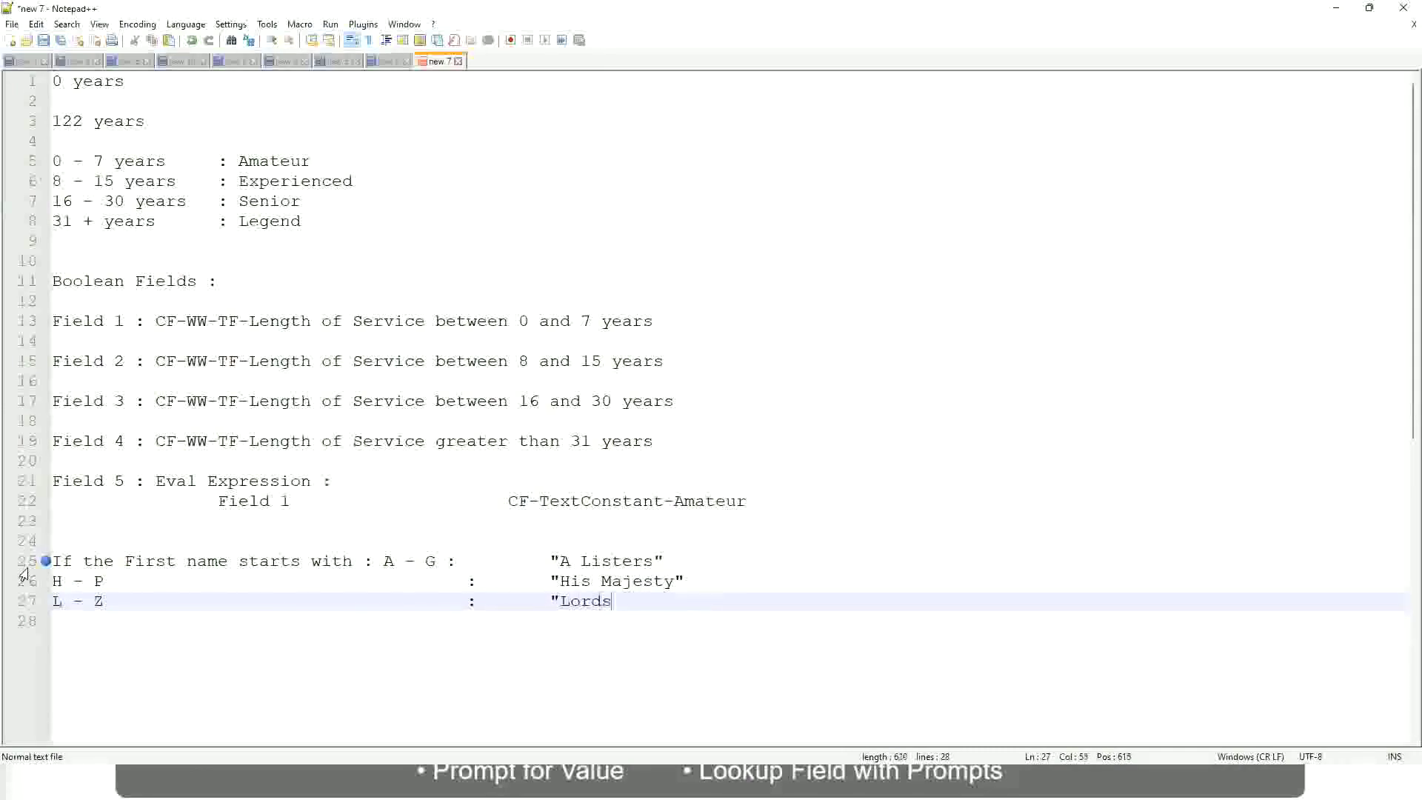
text("")
key(BackSpace)
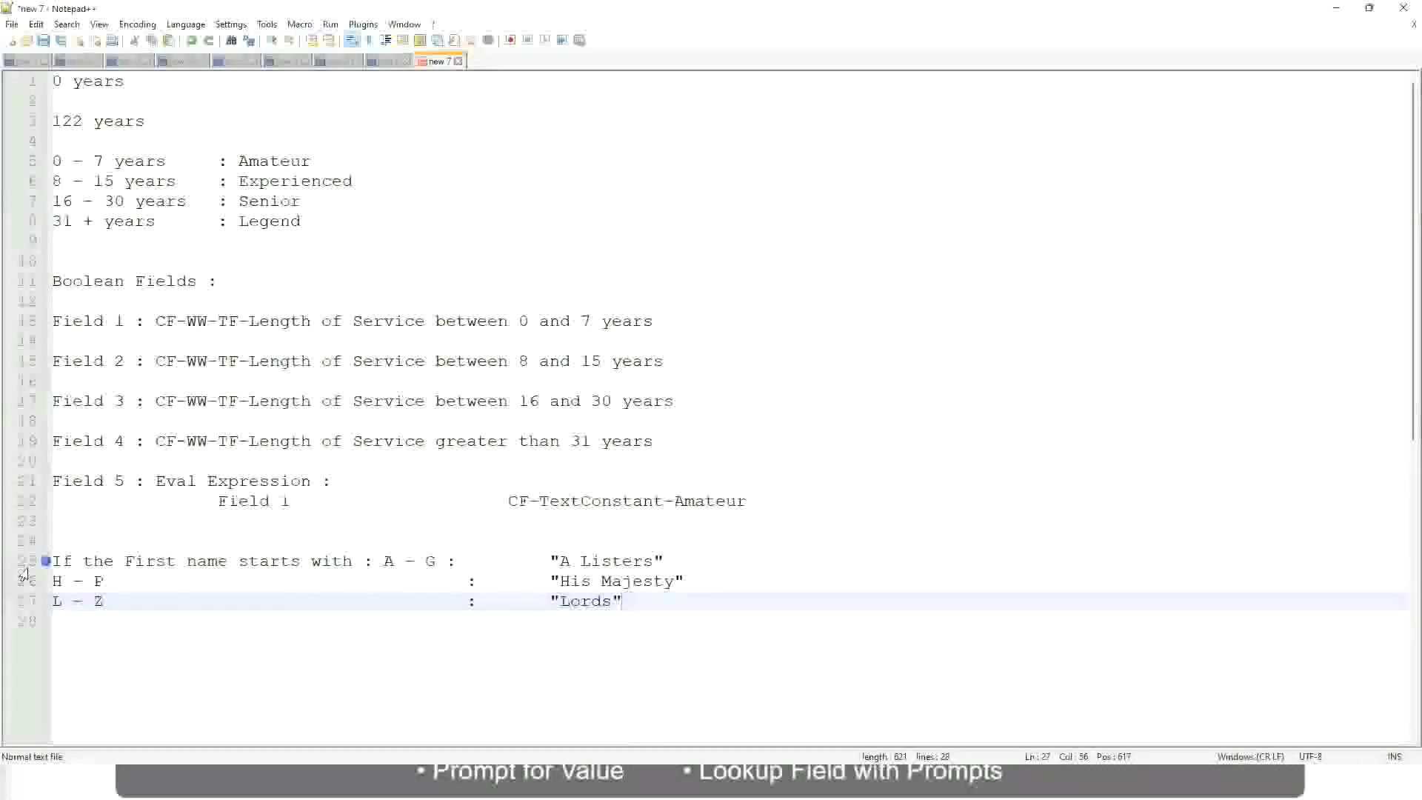
key(Right)
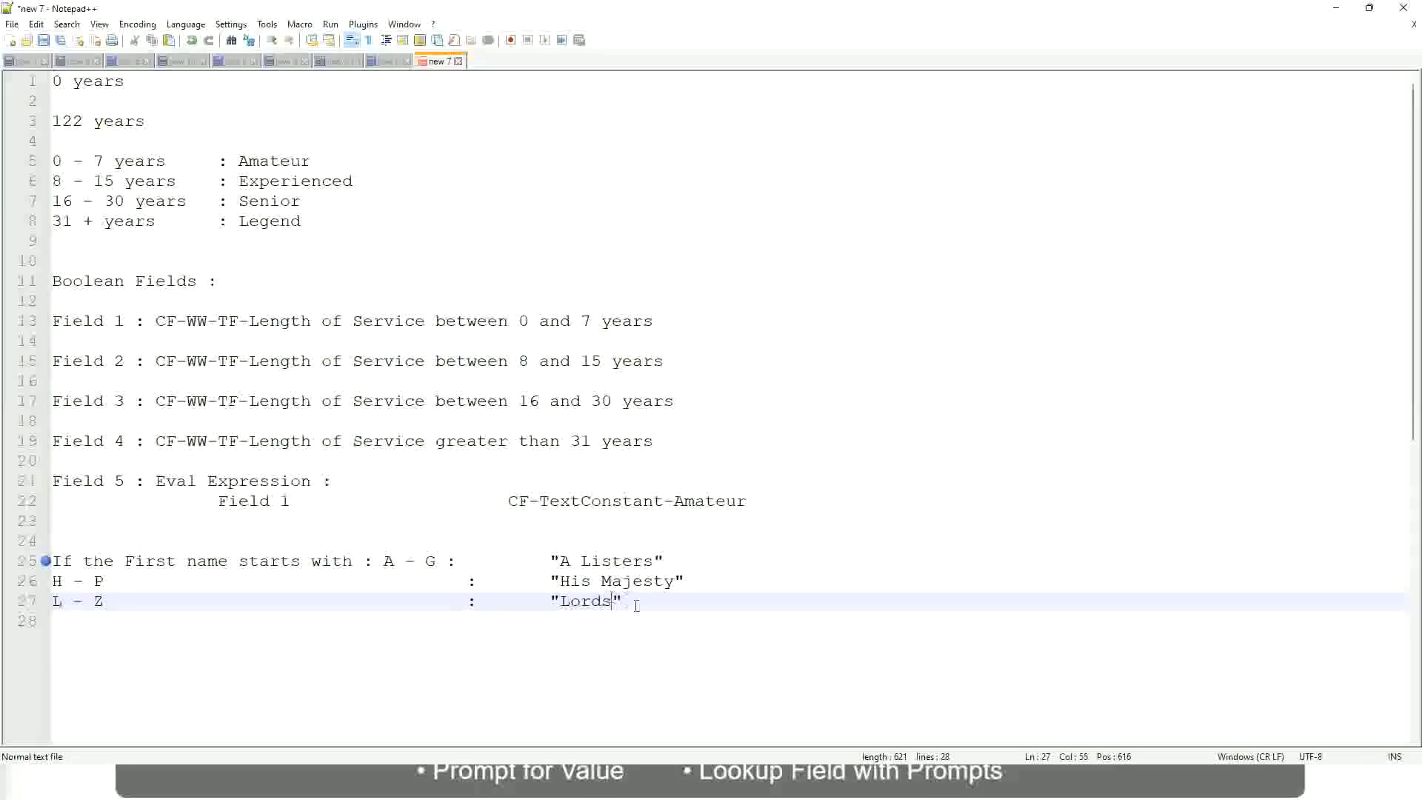
drag(617, 601, 672, 561)
click(583, 561)
click(641, 584)
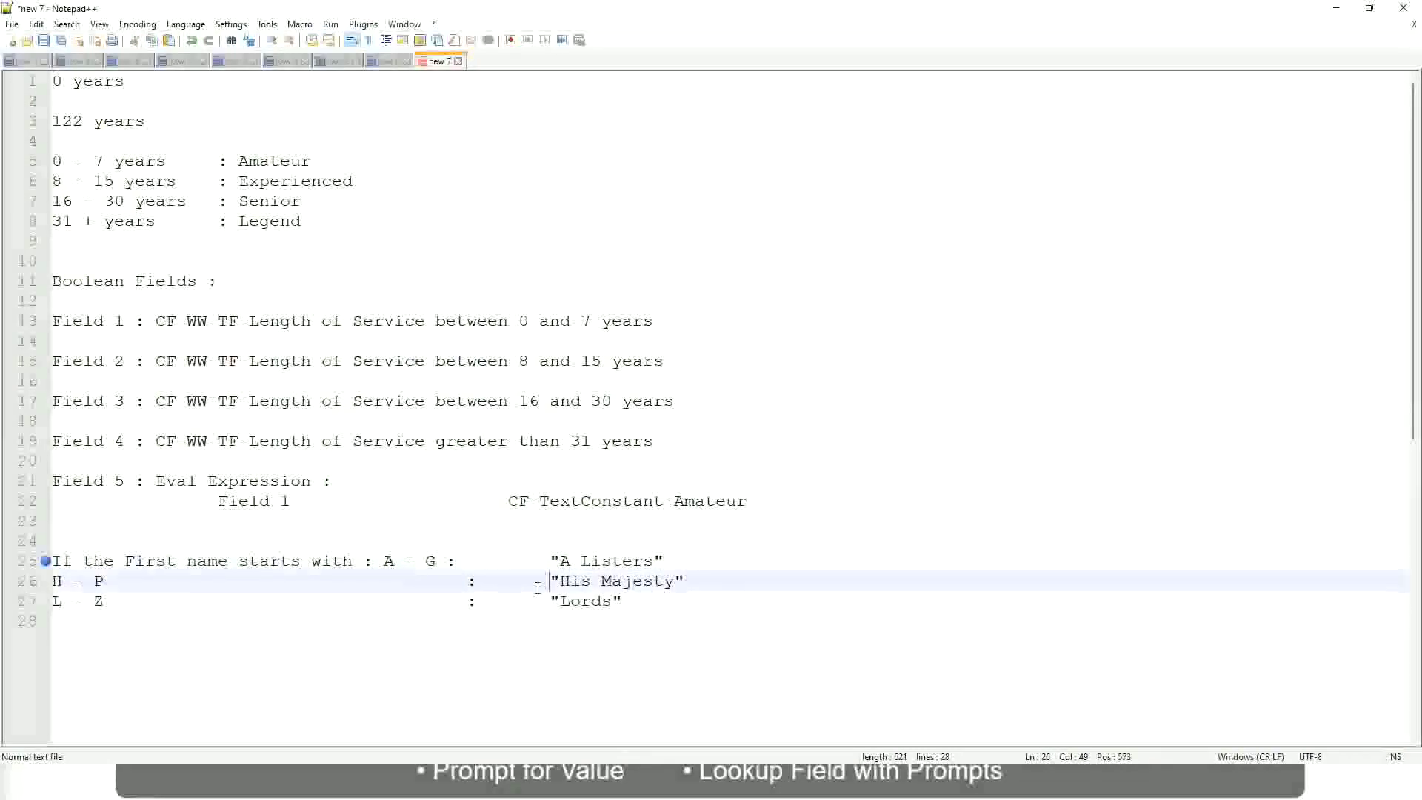
- Replace the three first-name range lines with a new condition beginning with "If"
drag(647, 613, 46, 561)
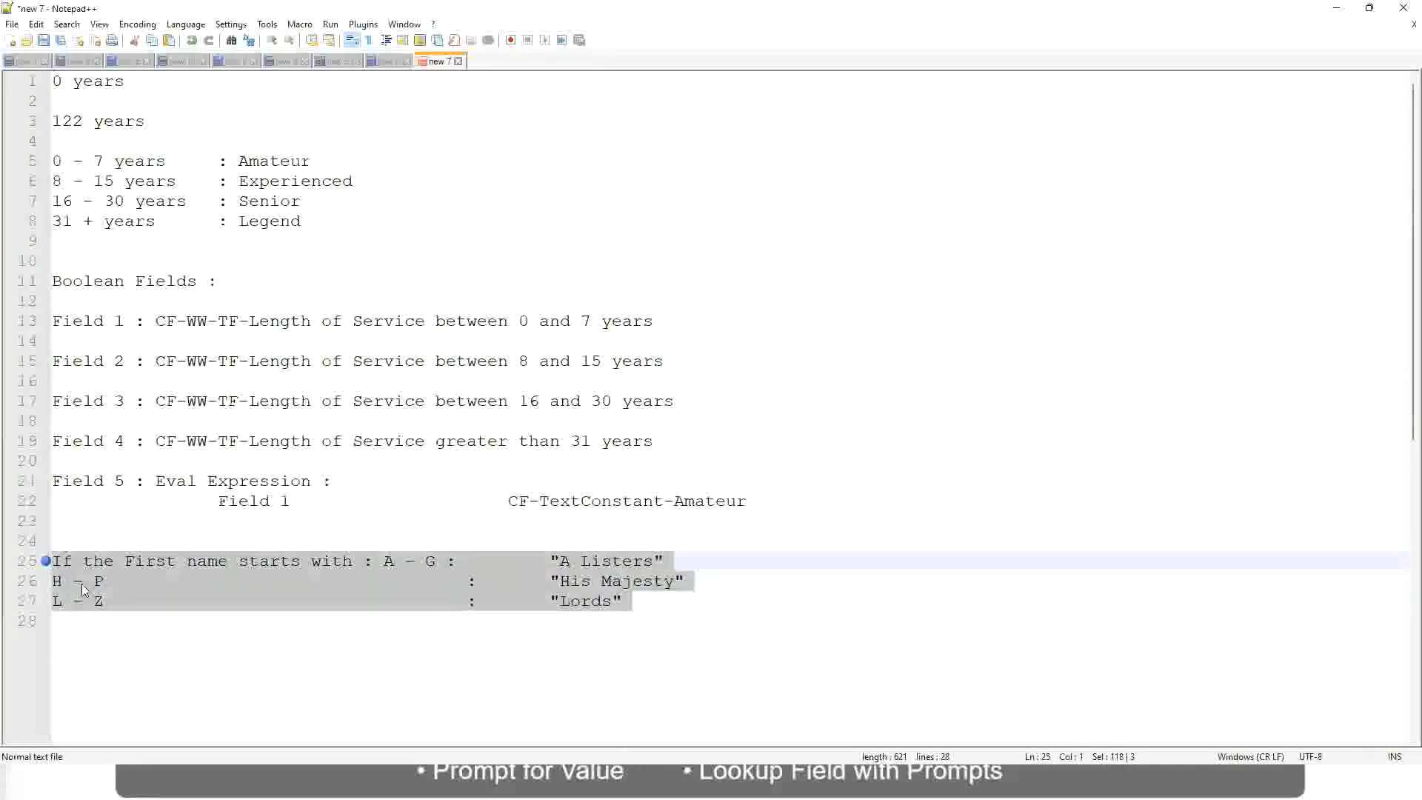
text(If )
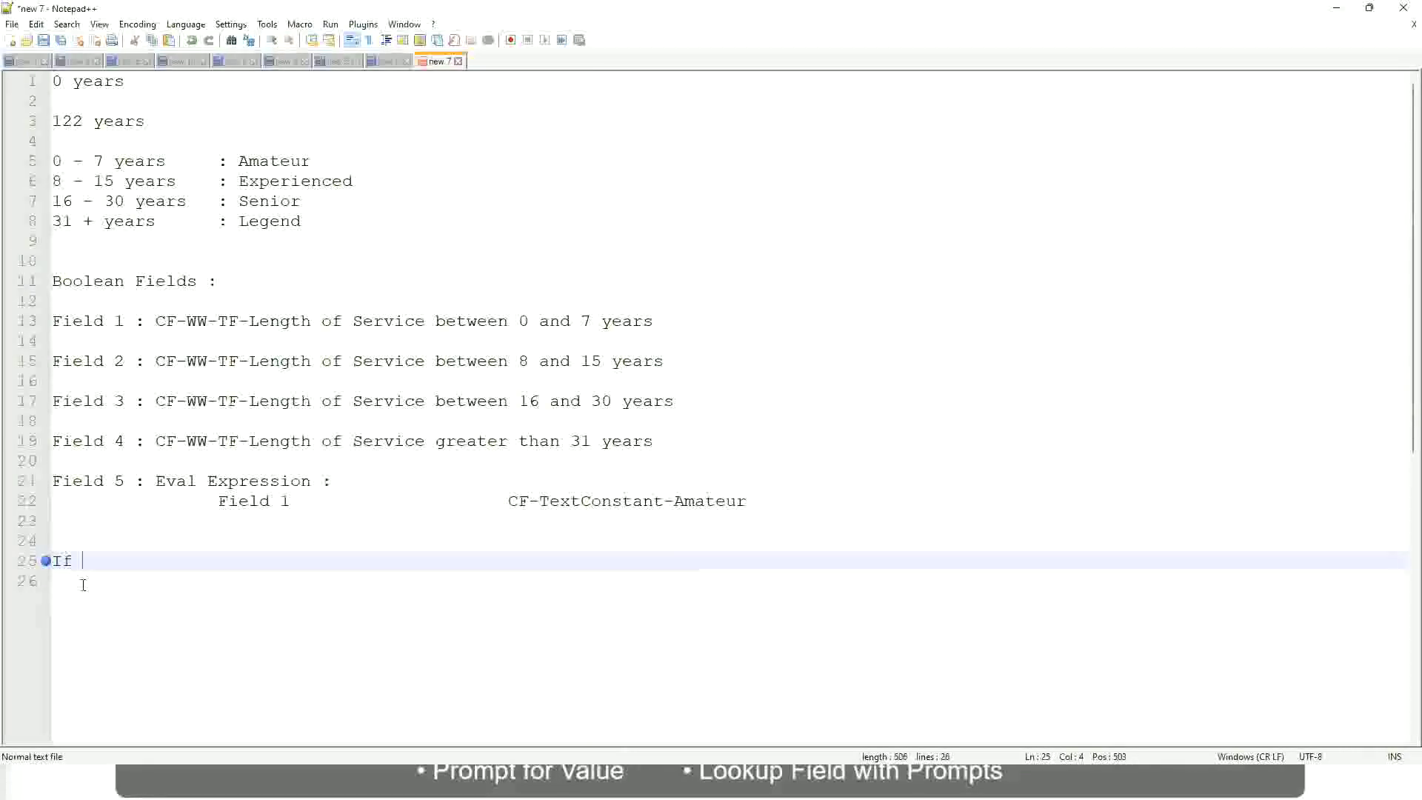
text(Prior E)
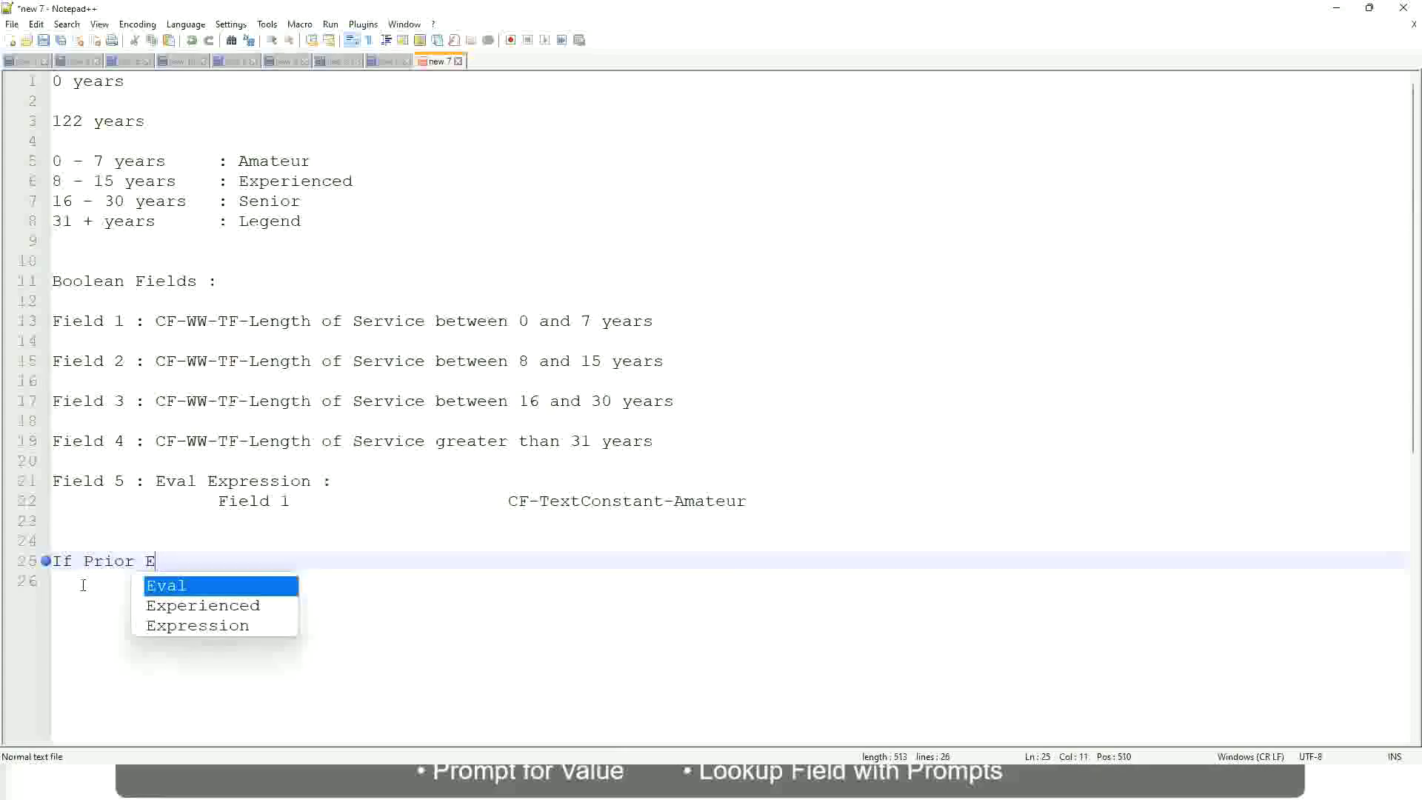
text(xperience)
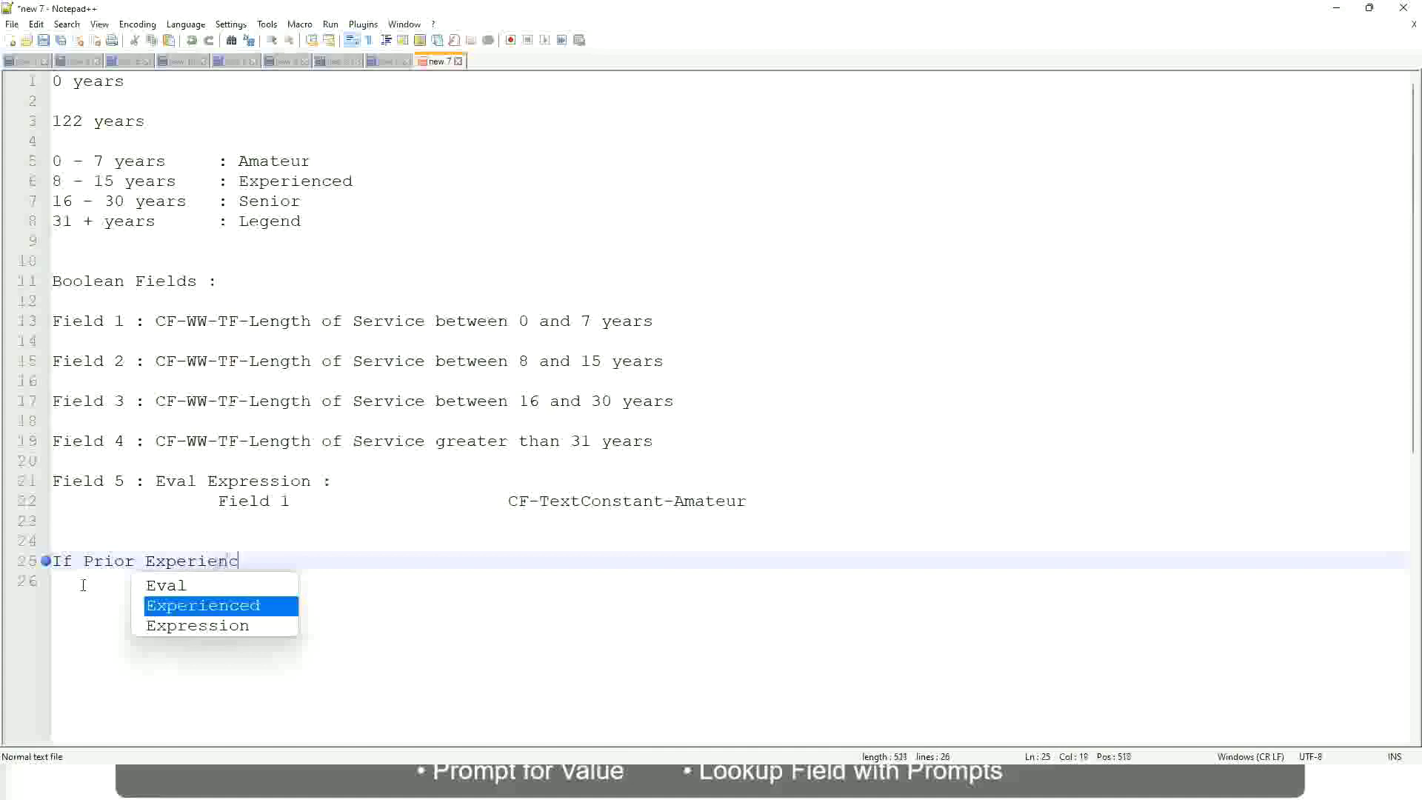
key(BackSpace)
key(BackSpace)
key(BackSpace)
key(BackSpace)
key(BackSpace)
key(BackSpace)
key(BackSpace)
key(BackSpace)
key(BackSpace)
key(BackSpace)
key(BackSpace)
key(BackSpace)
key(BackSpace)
key(BackSpace)
key(BackSpace)
key(BackSpace)
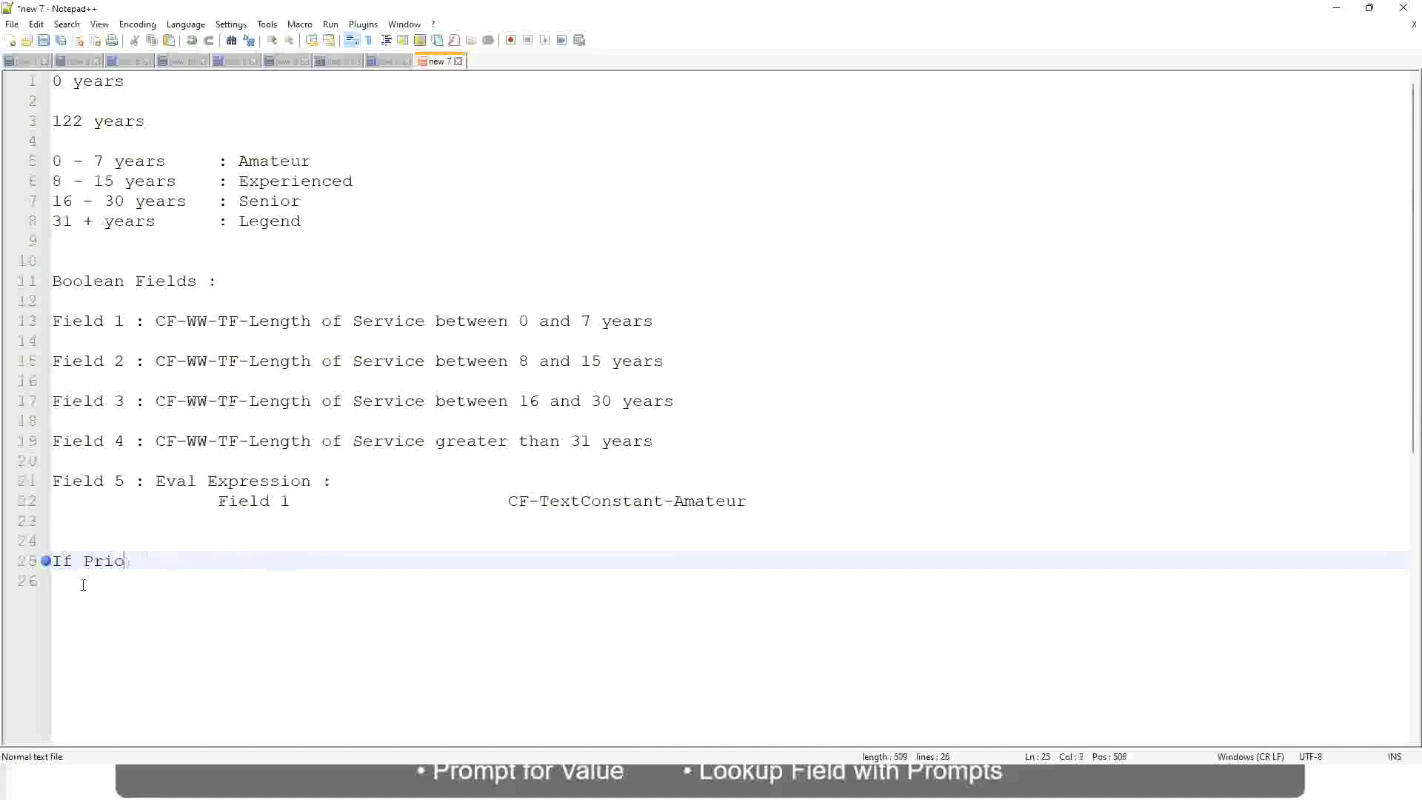
text(Job )
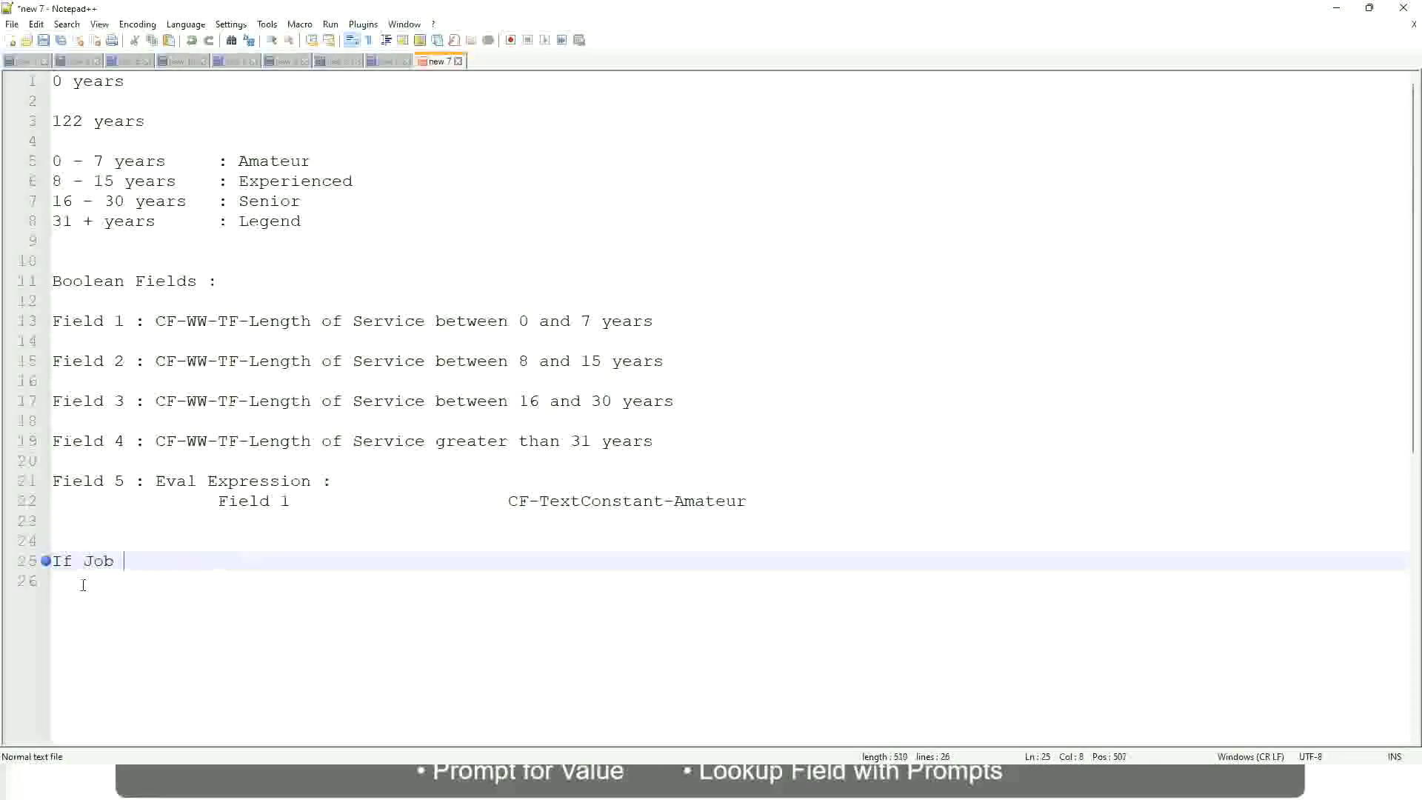
text(Profile is )
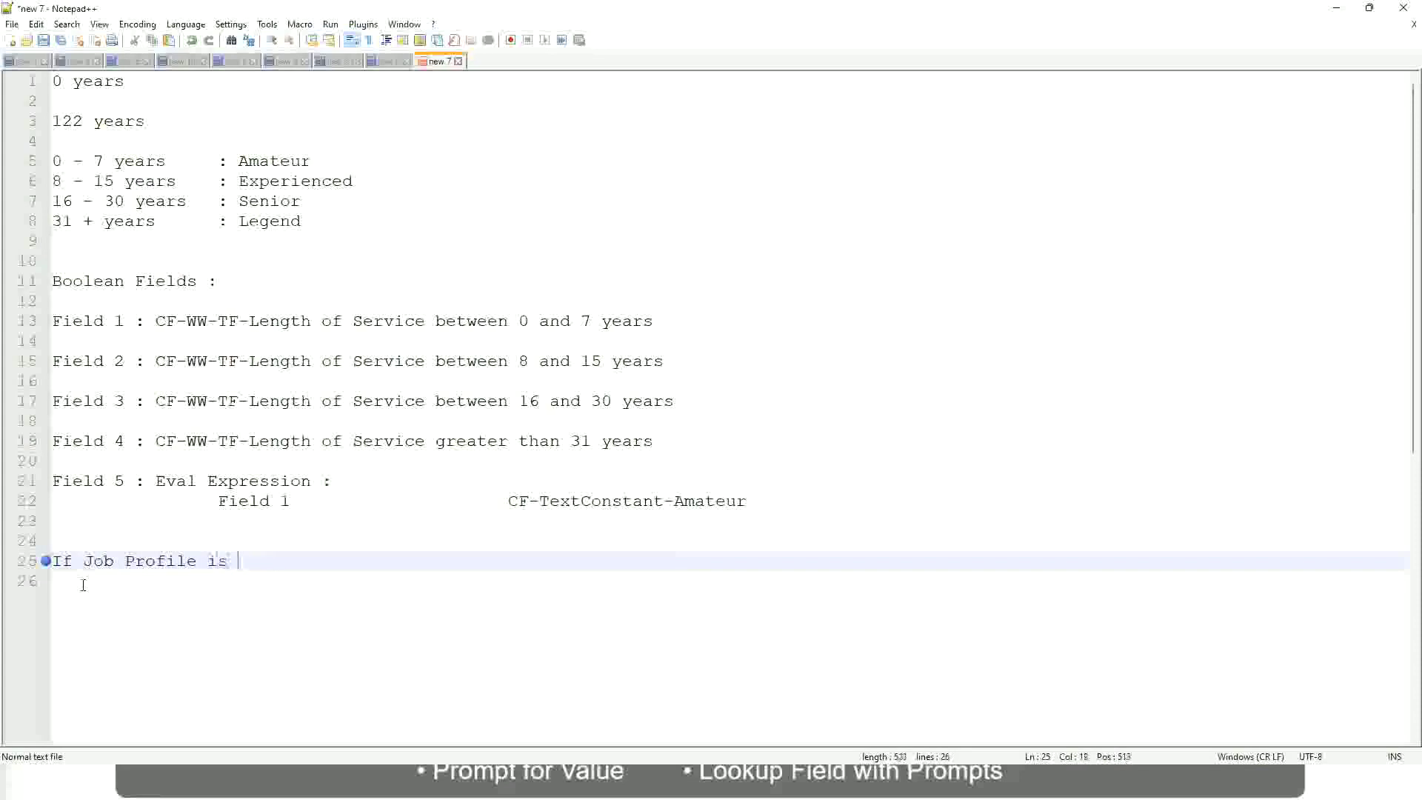
text(: Mana)
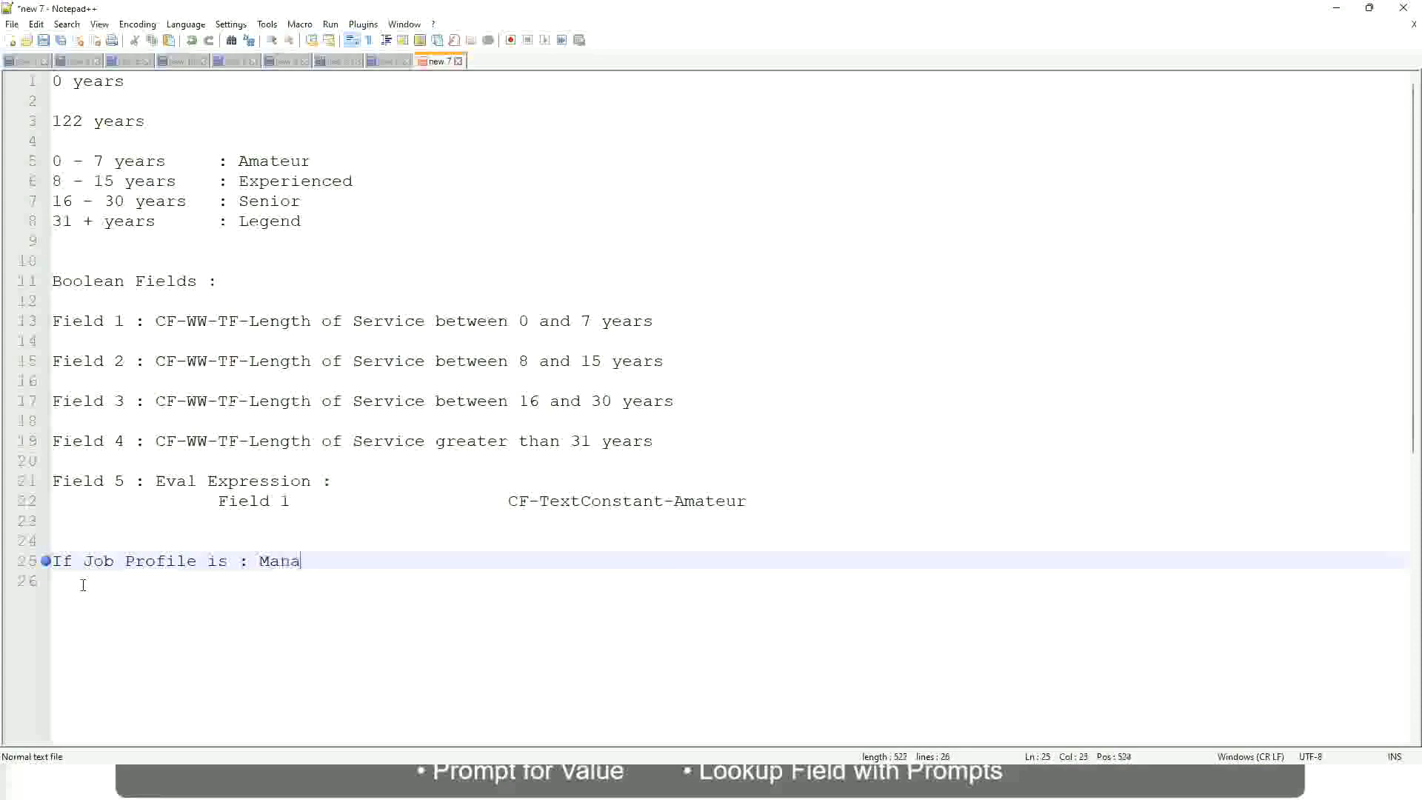
text(ger)
key(BackSpace)
key(BackSpace)
key(BackSpace)
key(BackSpace)
key(BackSpace)
key(BackSpace)
key(BackSpace)
key(BackSpace)
key(BackSpace)
key(BackSpace)
key(BackSpace)
key(BackSpace)
key(BackSpace)
key(BackSpace)
key(BackSpace)
key(BackSpace)
key(BackSpace)
key(BackSpace)
key(BackSpace)
key(BackSpace)
key(BackSpace)
- Continue the condition on line 25 with "Management Level is Manager or Above"
text(Manage)
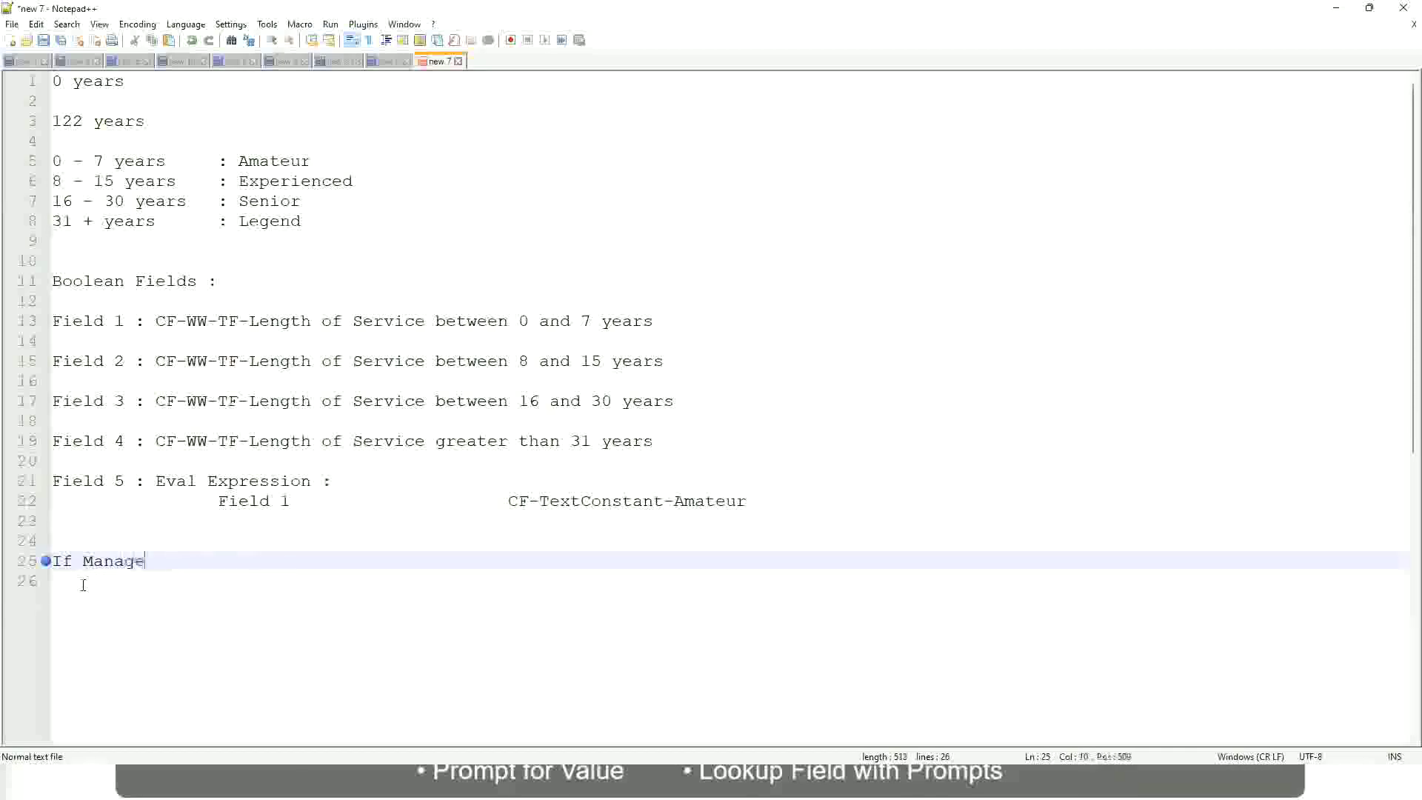
text(ment Level )
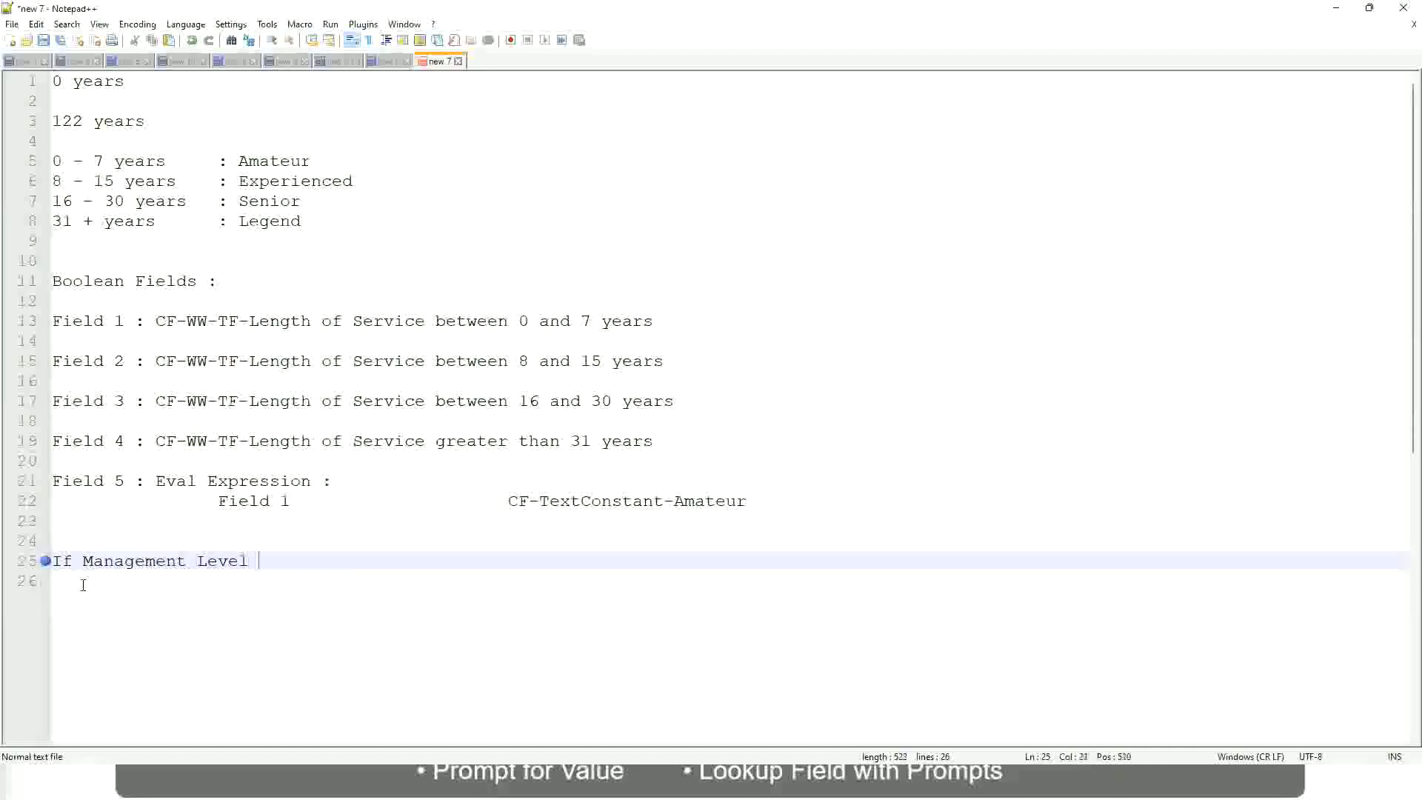
text(is Manager or Above)
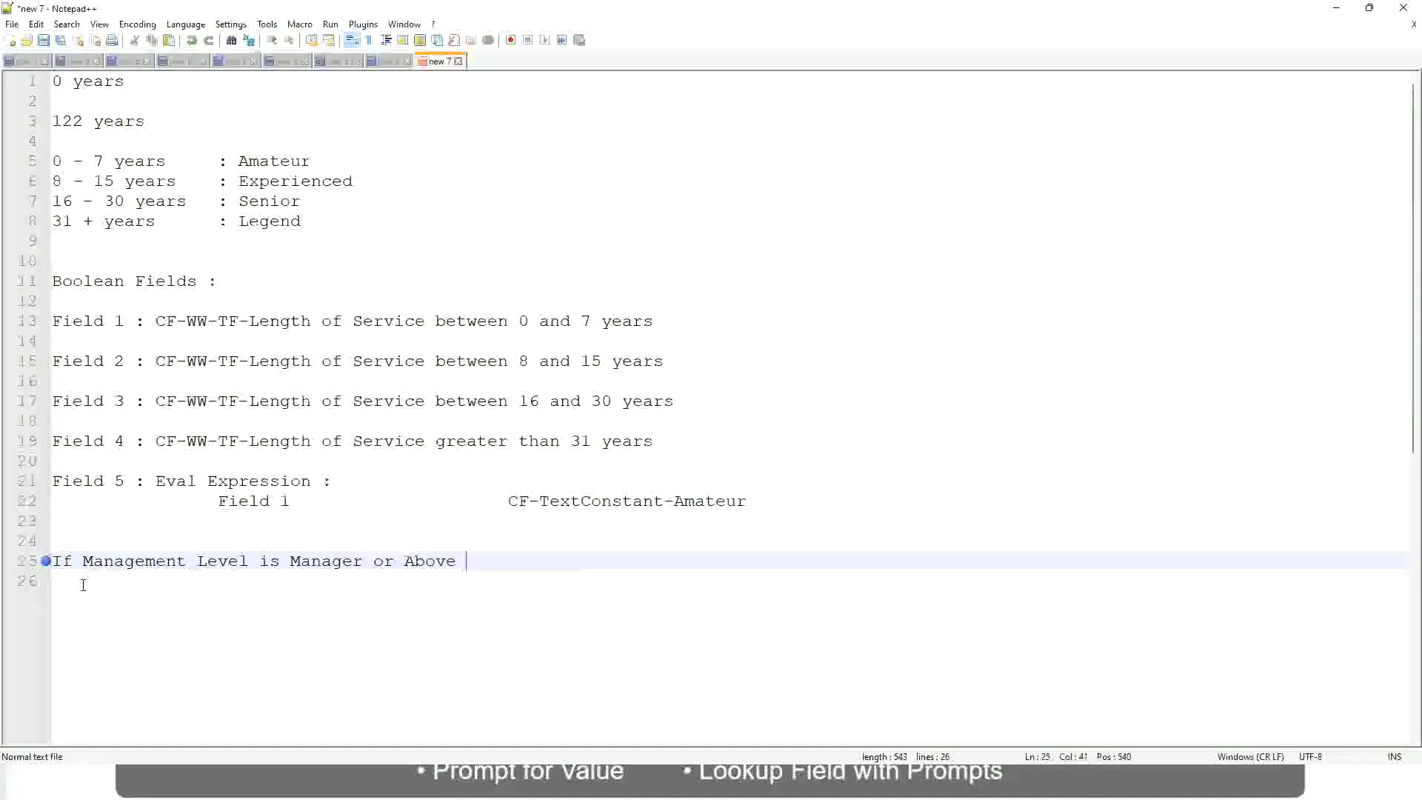
- Add the outcome "Proposed Allowance Plan : Car Allowance" well spaced after the condition, and start a new line
key(Tab)
key(Tab)
key(Tab)
key(Tab)
key(Tab)
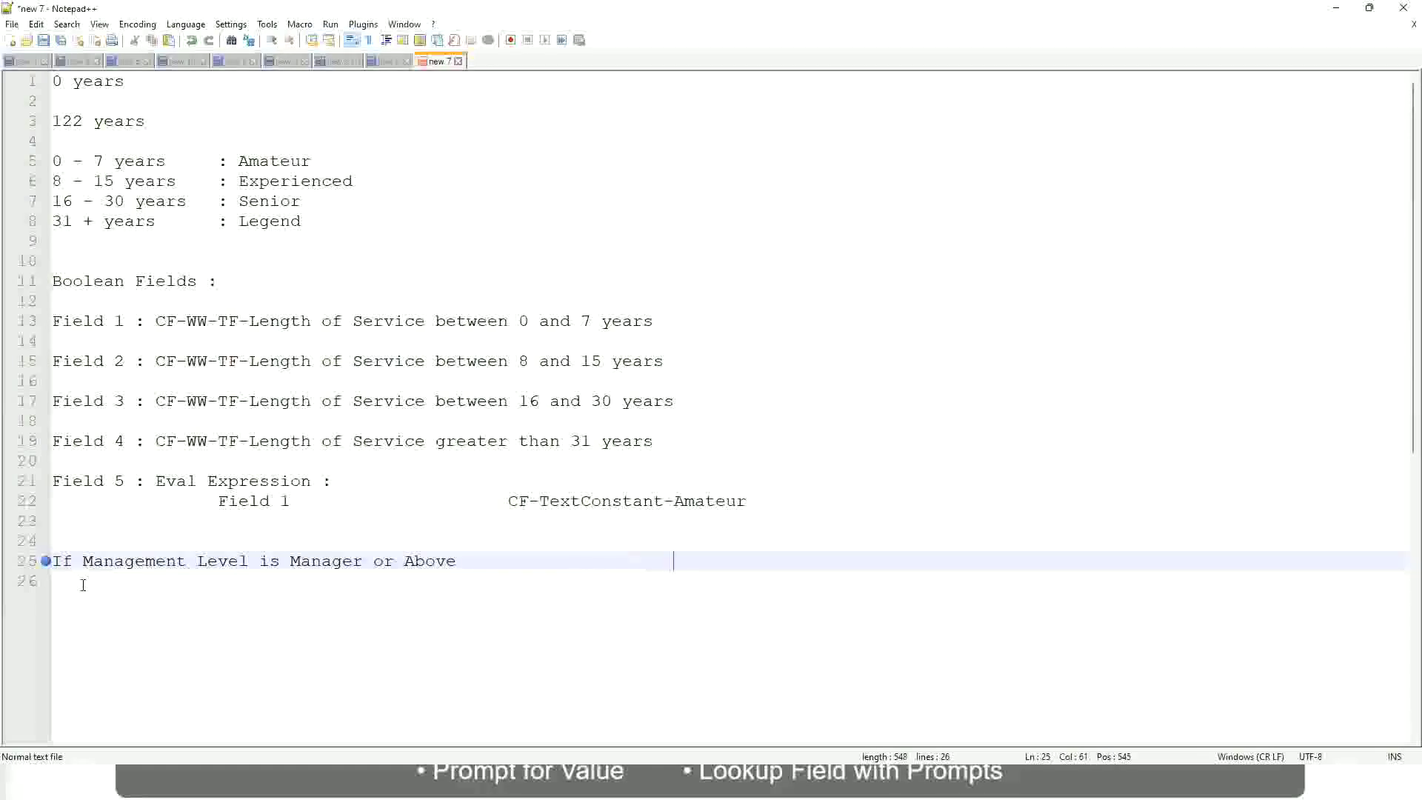
text(Proposed)
text(Allowance )
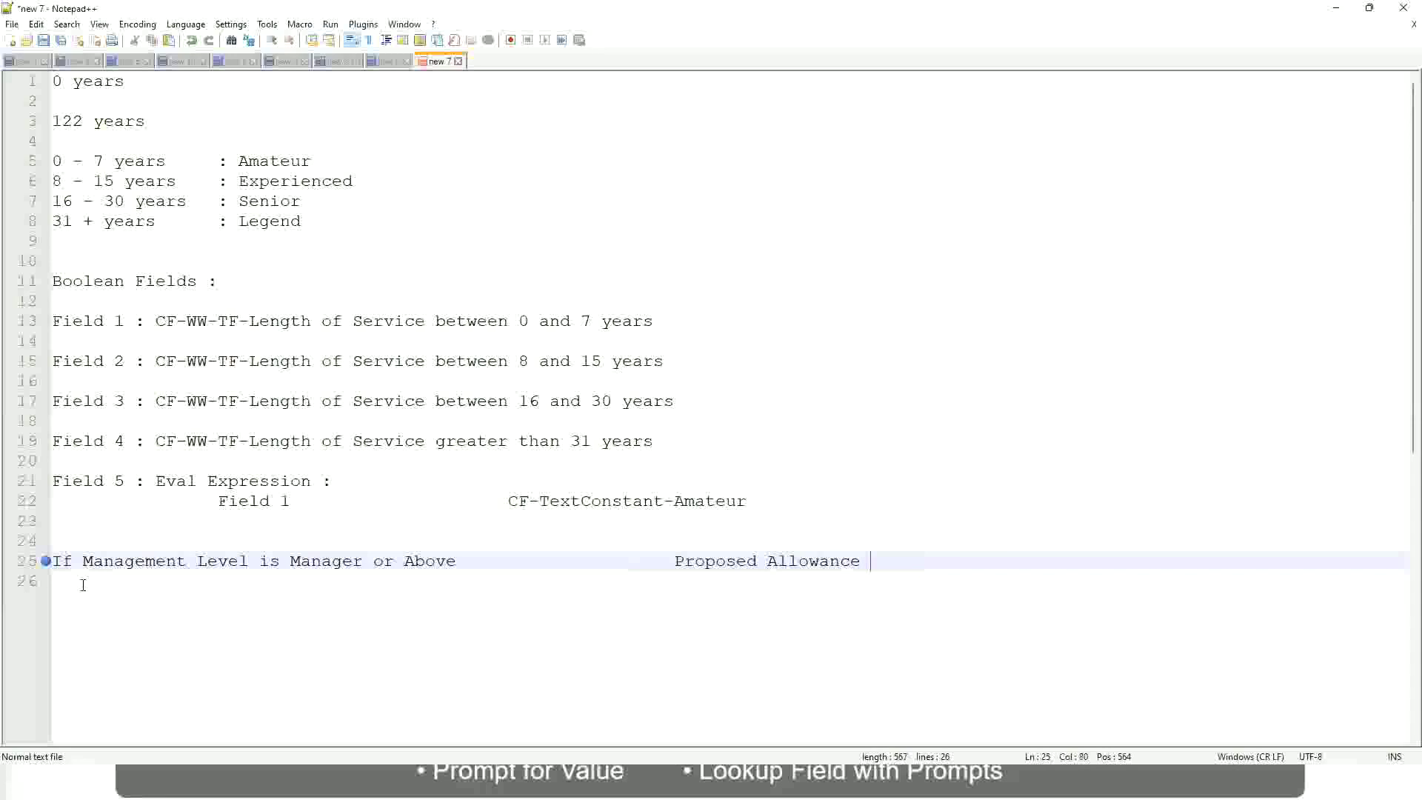
text(Plan)
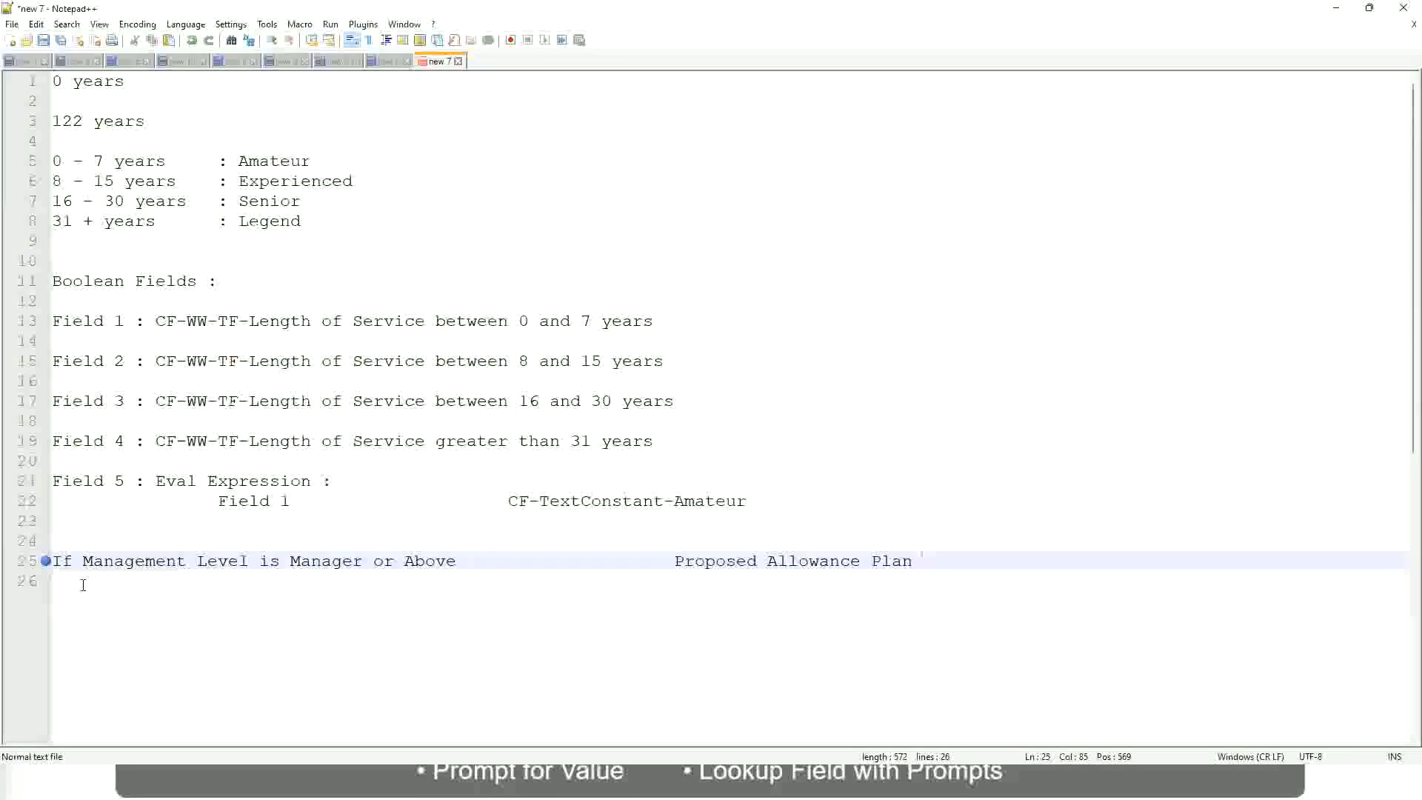
text(: Car Allowance)
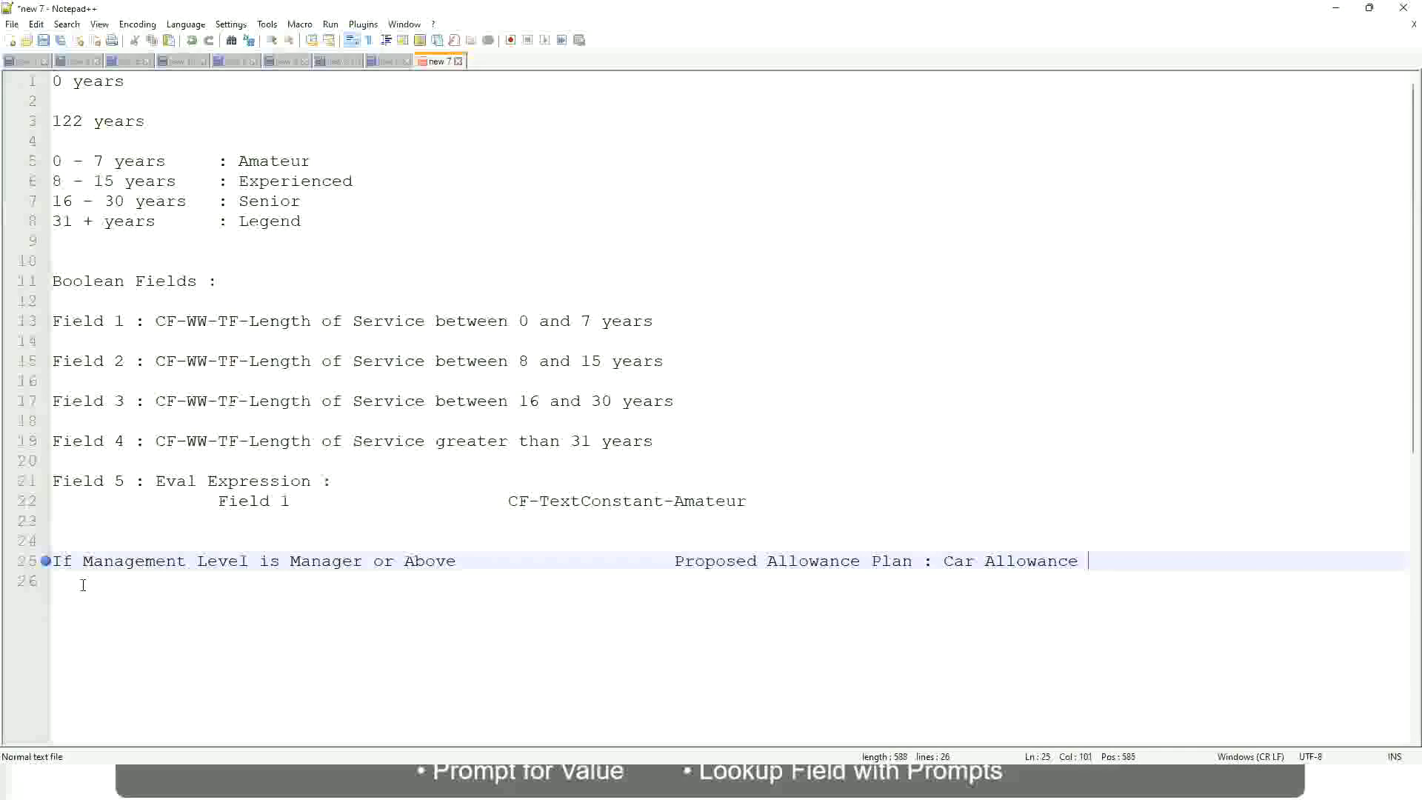
key(Return)
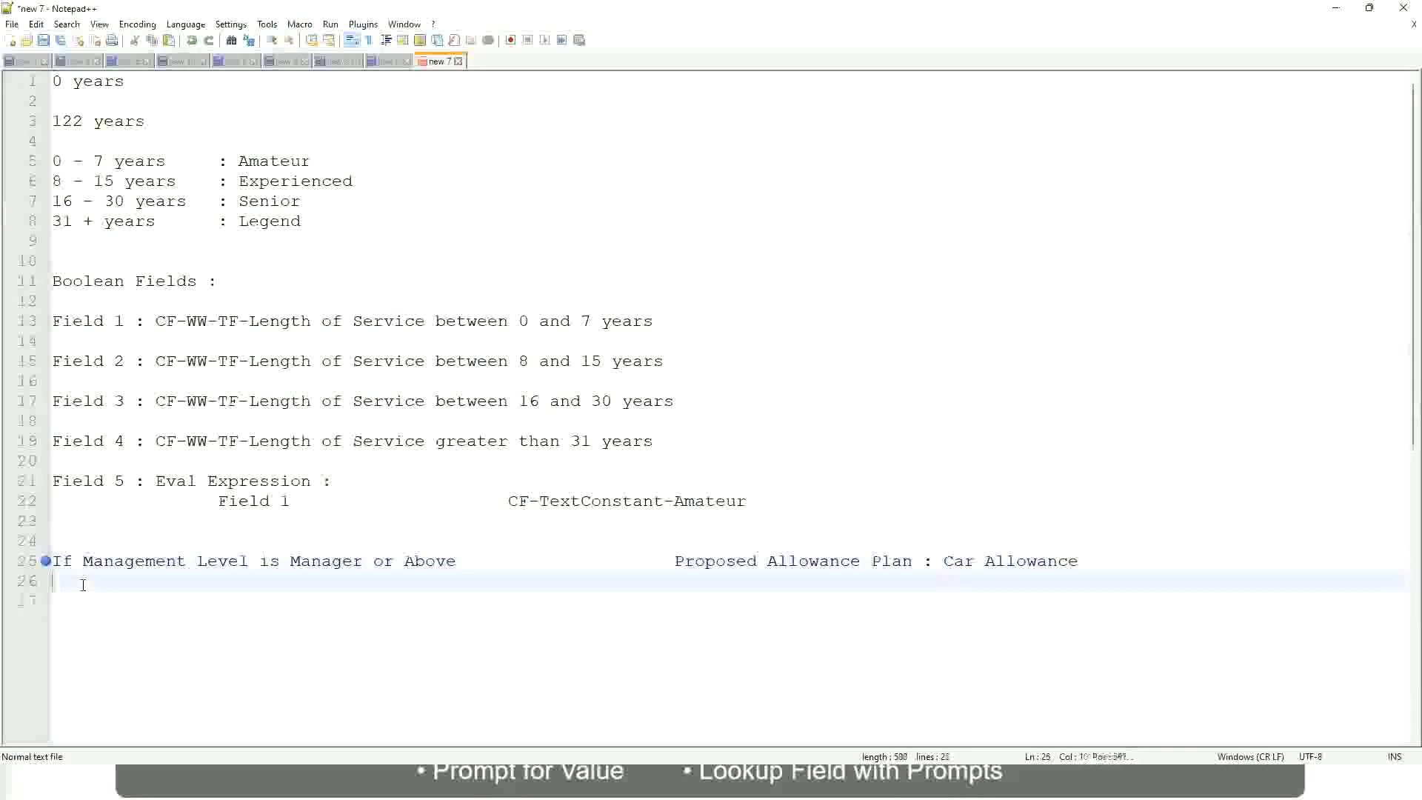
- Begin line 26 with "If Management Level is" and remove "or Above" from the Manager condition on line 25
text(If Management Level is)
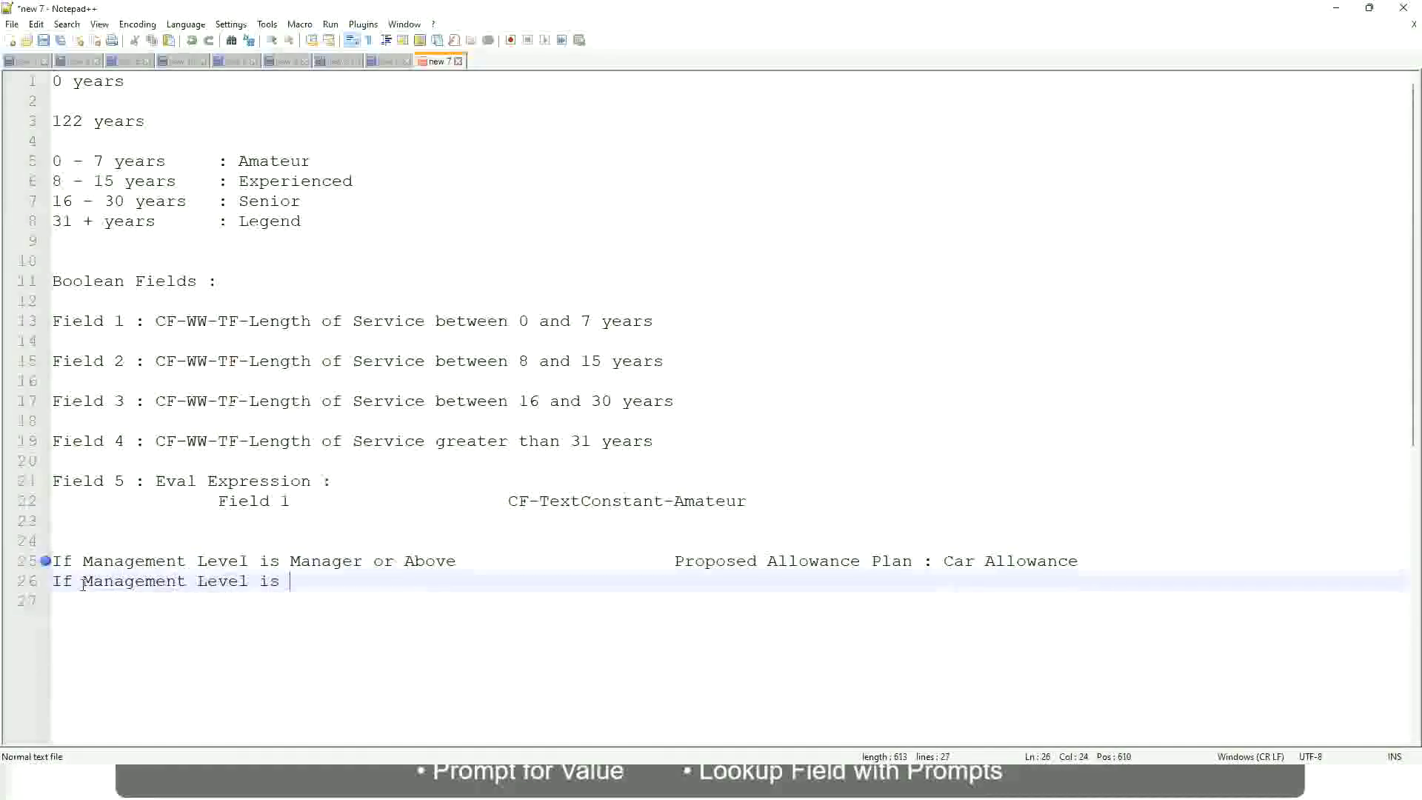
key(Up)
key(Right)
key(Right)
key(Right)
key(Right)
key(Right)
key(Right)
key(Right)
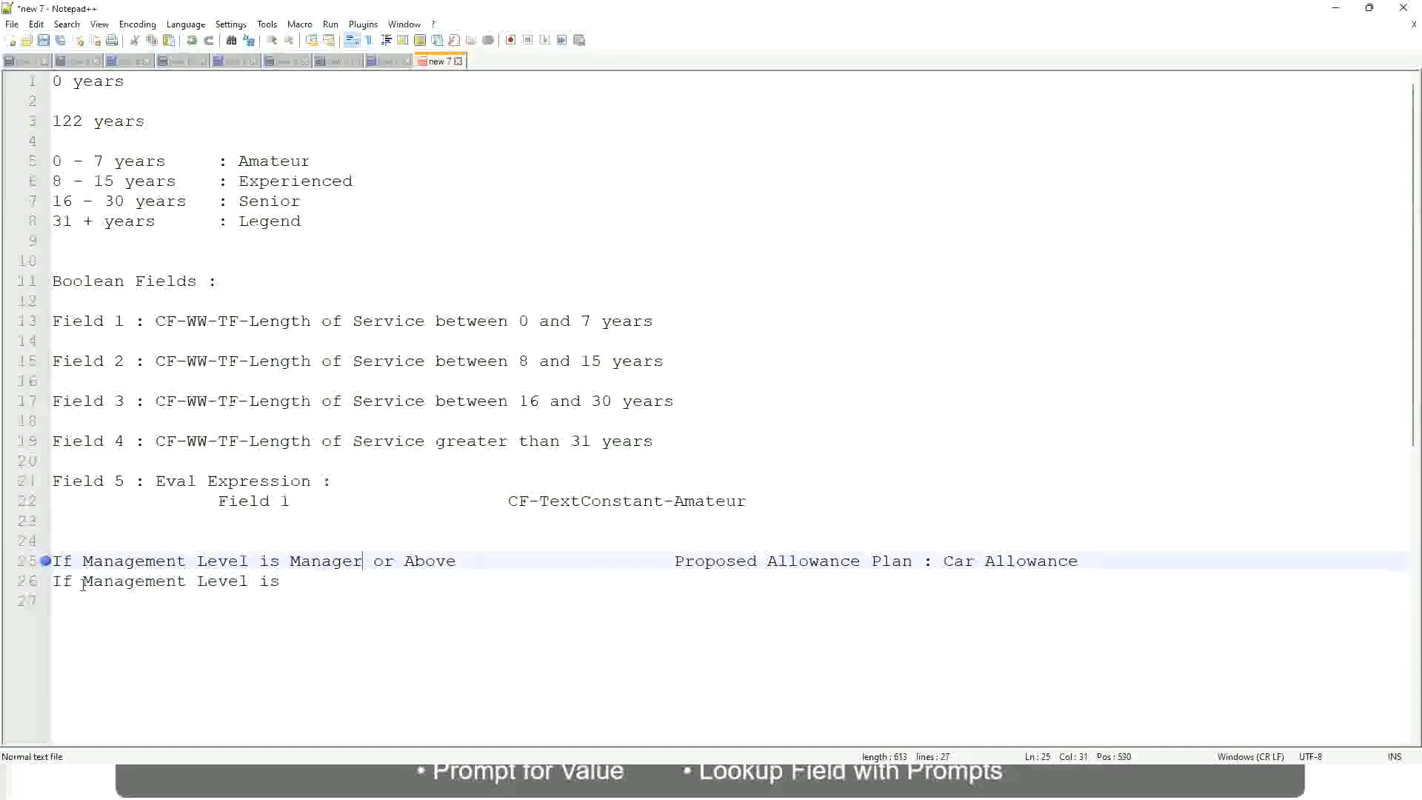
key(shift+Right)
key(shift+Right)
key(shift+Right)
key(shift+Right)
key(shift+Right)
key(shift+Right)
key(shift+Right)
key(shift+Right)
key(shift+Right)
key(Delete)
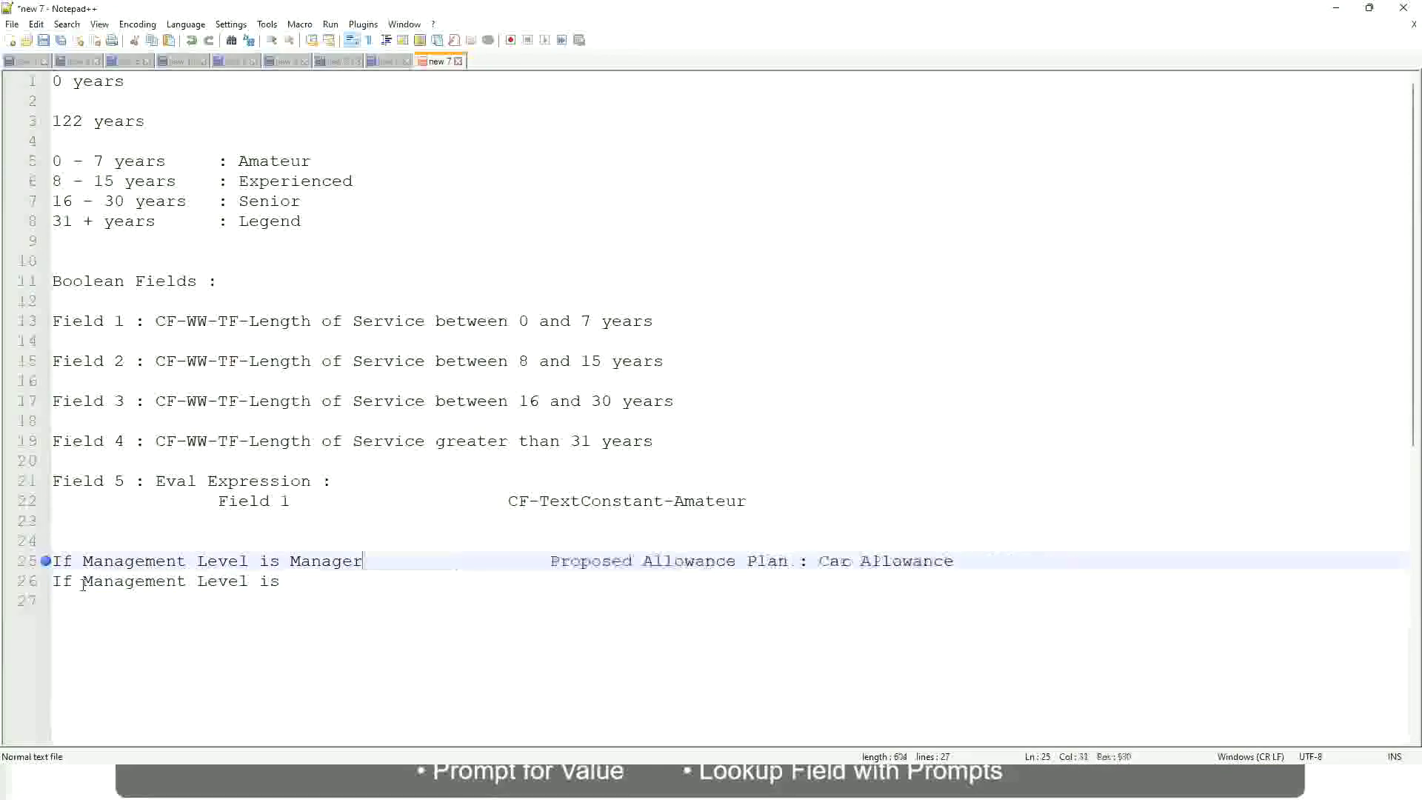
- Complete the line 26 condition with "Director", add the outcome "Executive Allowance" aligned with the one above, and start a new line
key(Down)
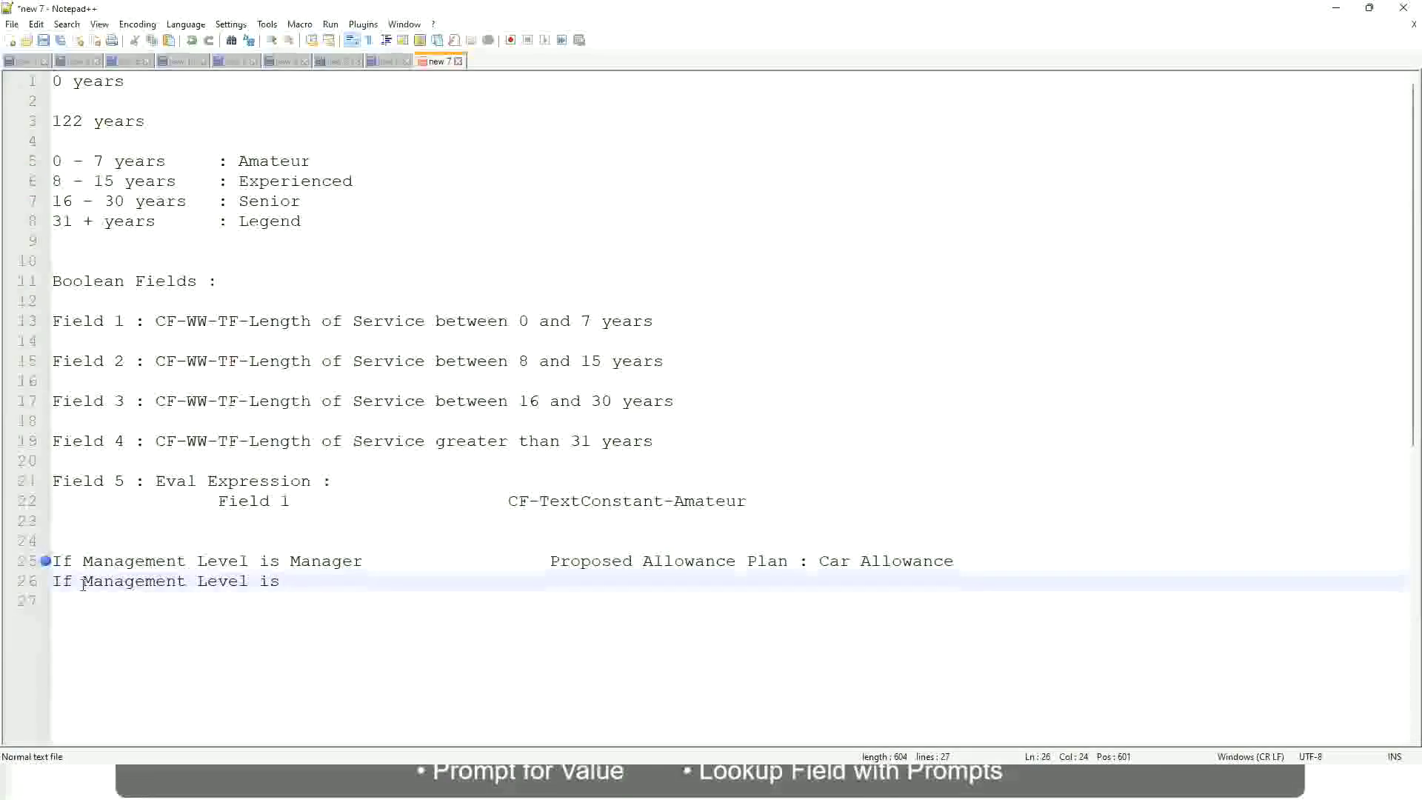
text(Director)
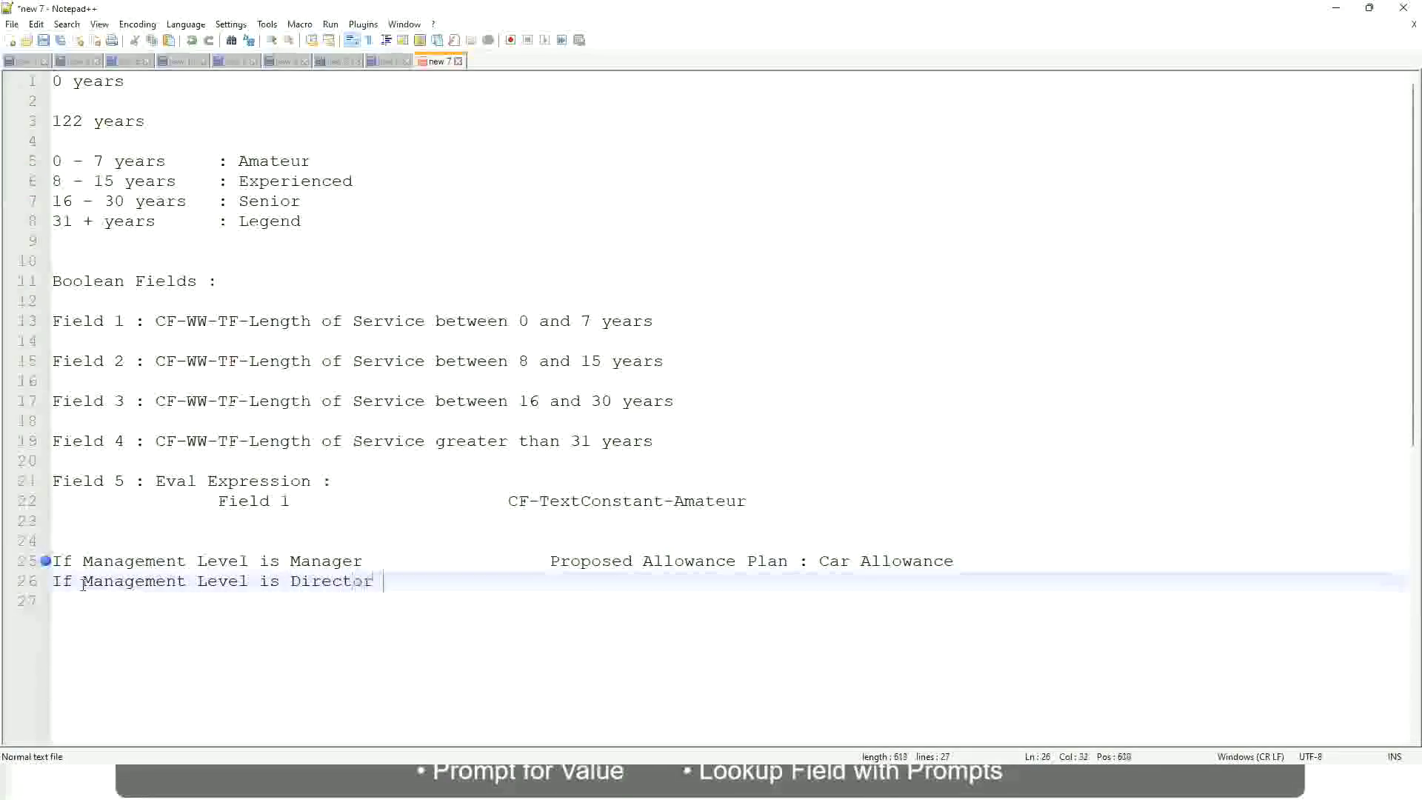
key(Tab)
key(Tab)
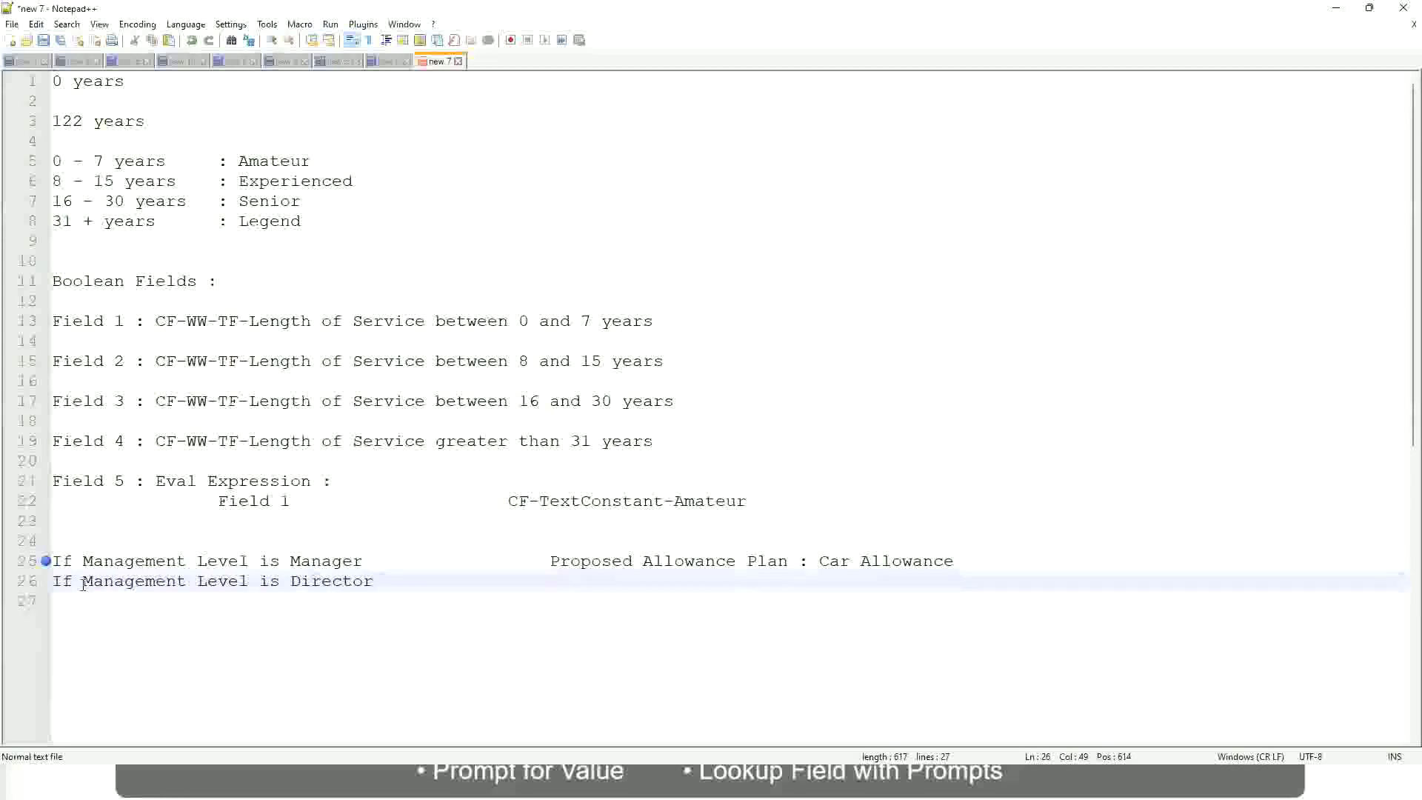
text(Executive Allo)
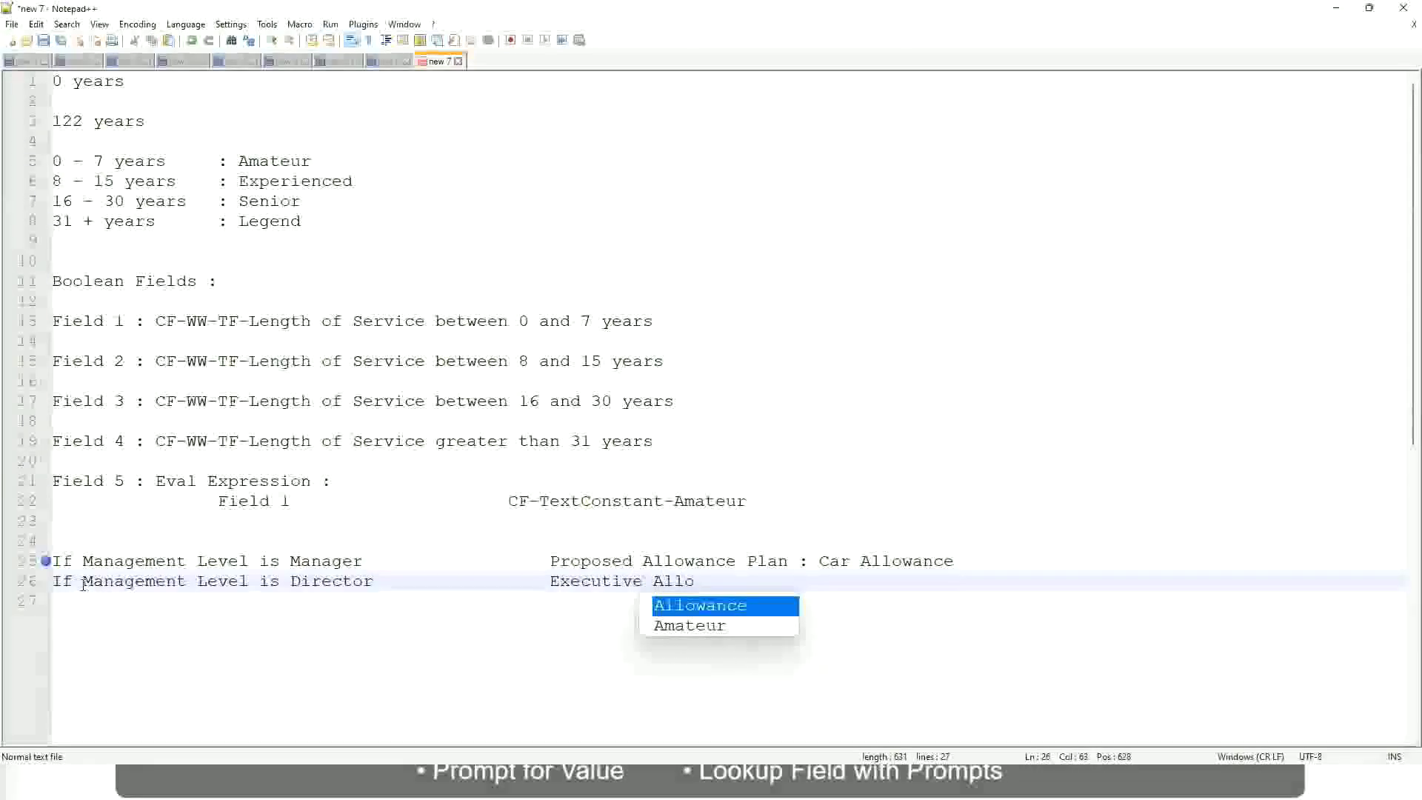
key(Return)
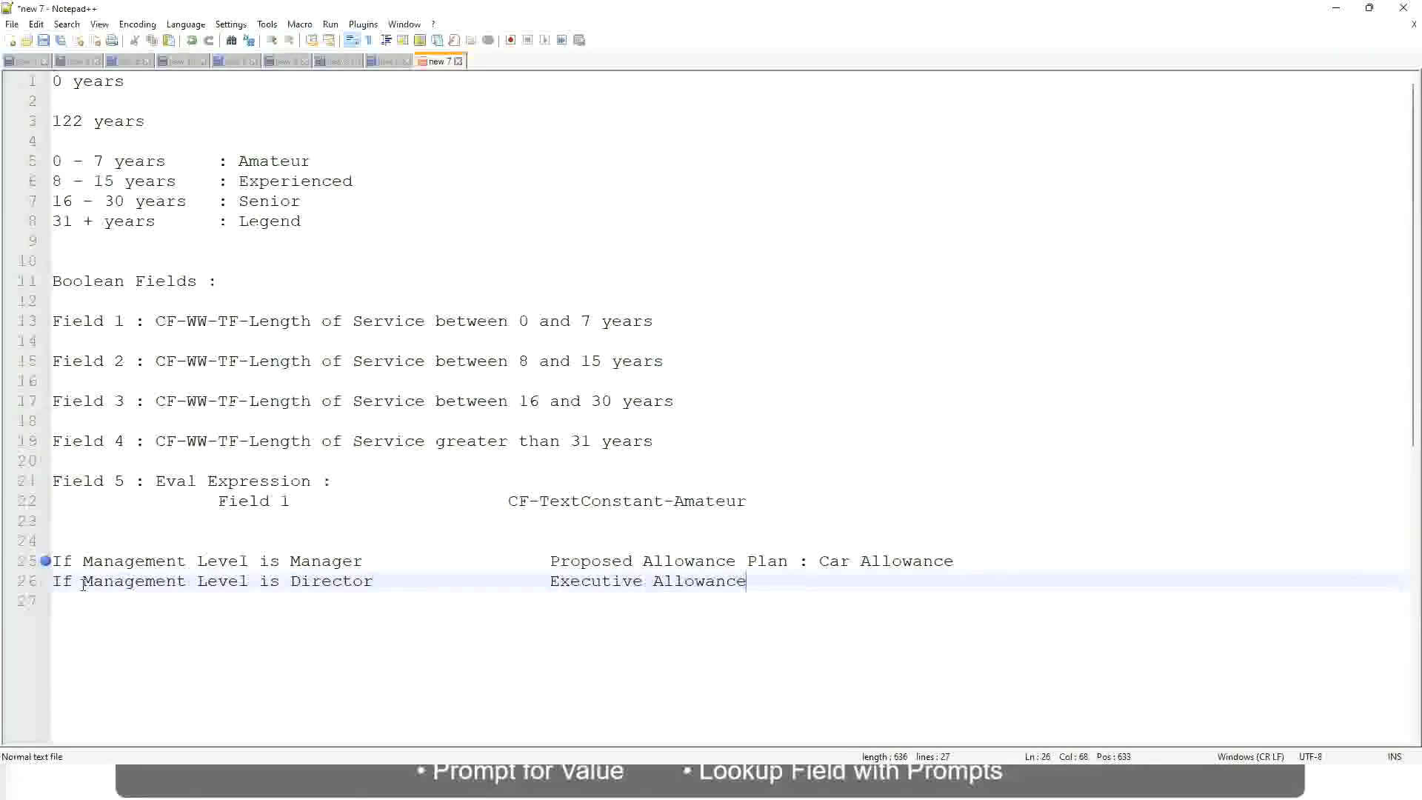
key(Return)
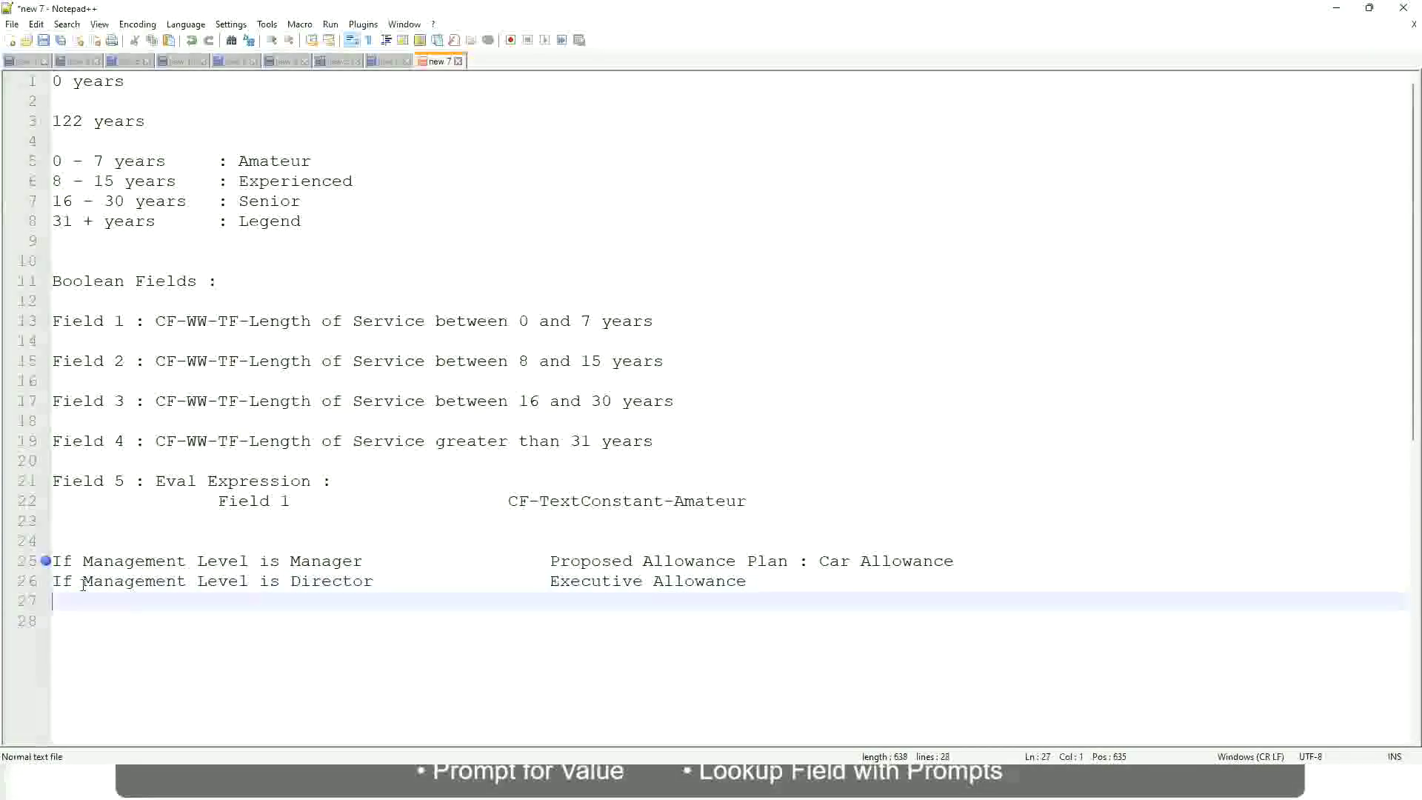
- Begin a third condition on line 27 with "If Management Level is"
text(If Management)
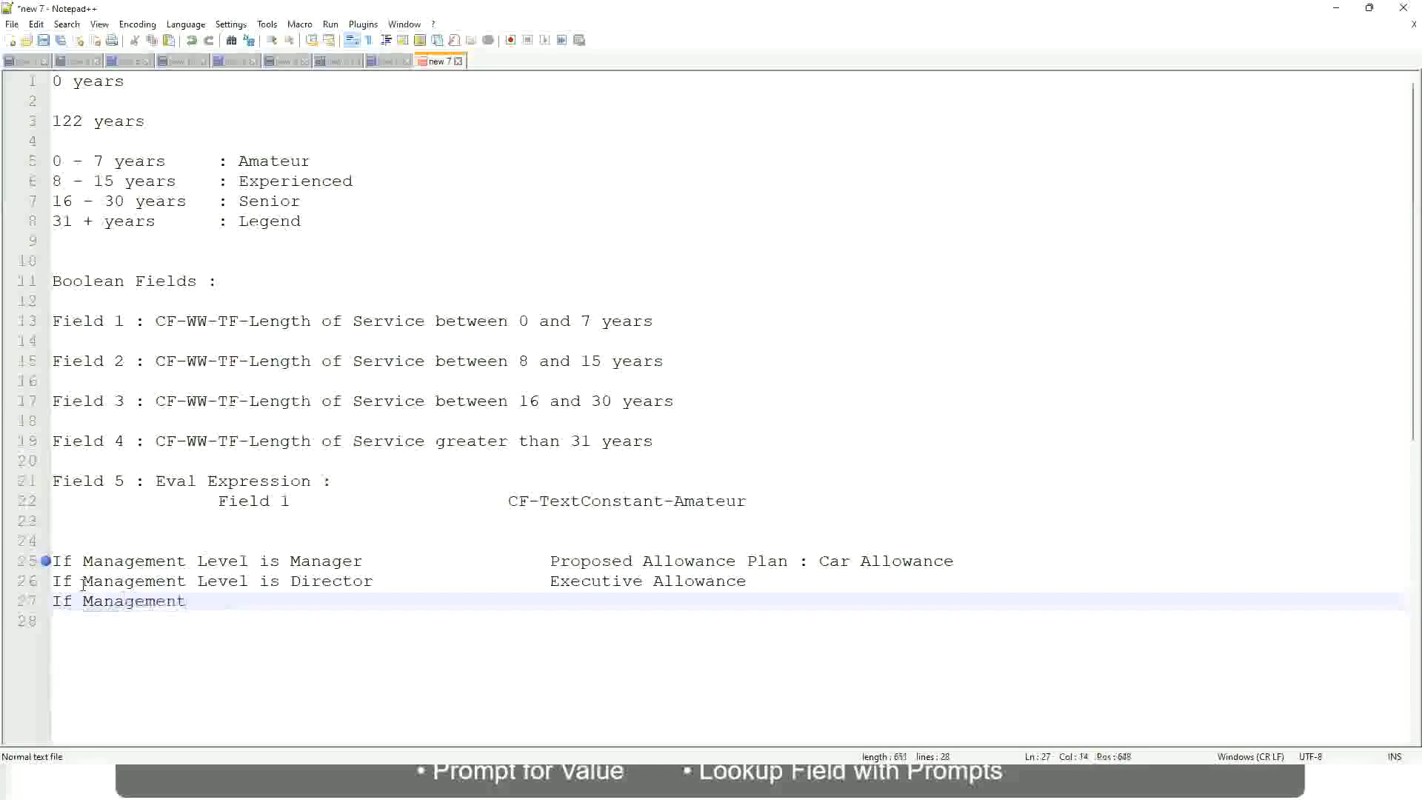
text( Level is)
key(BackSpace)
key(BackSpace)
key(BackSpace)
text(le)
key(BackSpace)
key(BackSpace)
text(Le)
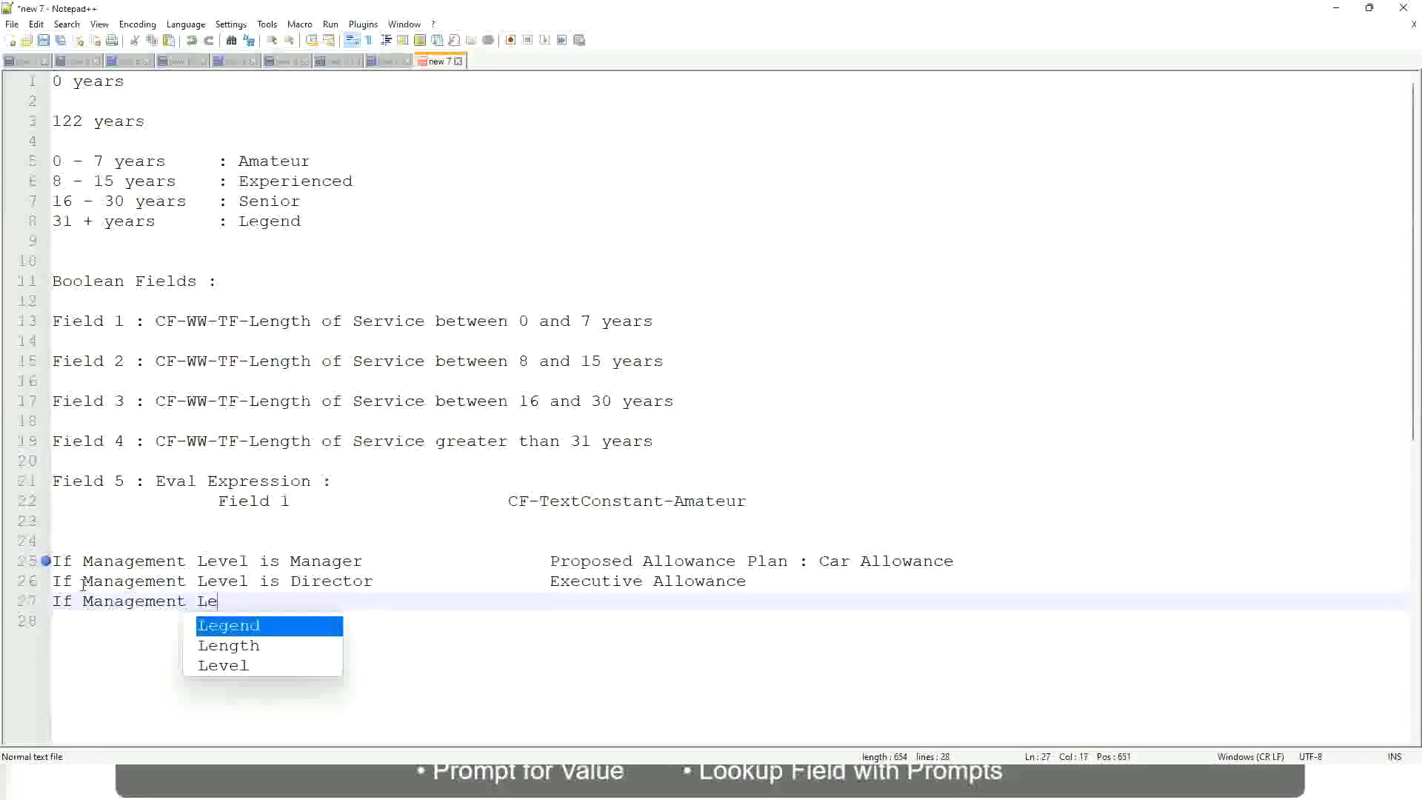
key(Down)
key(Down)
key(Return)
text(is )
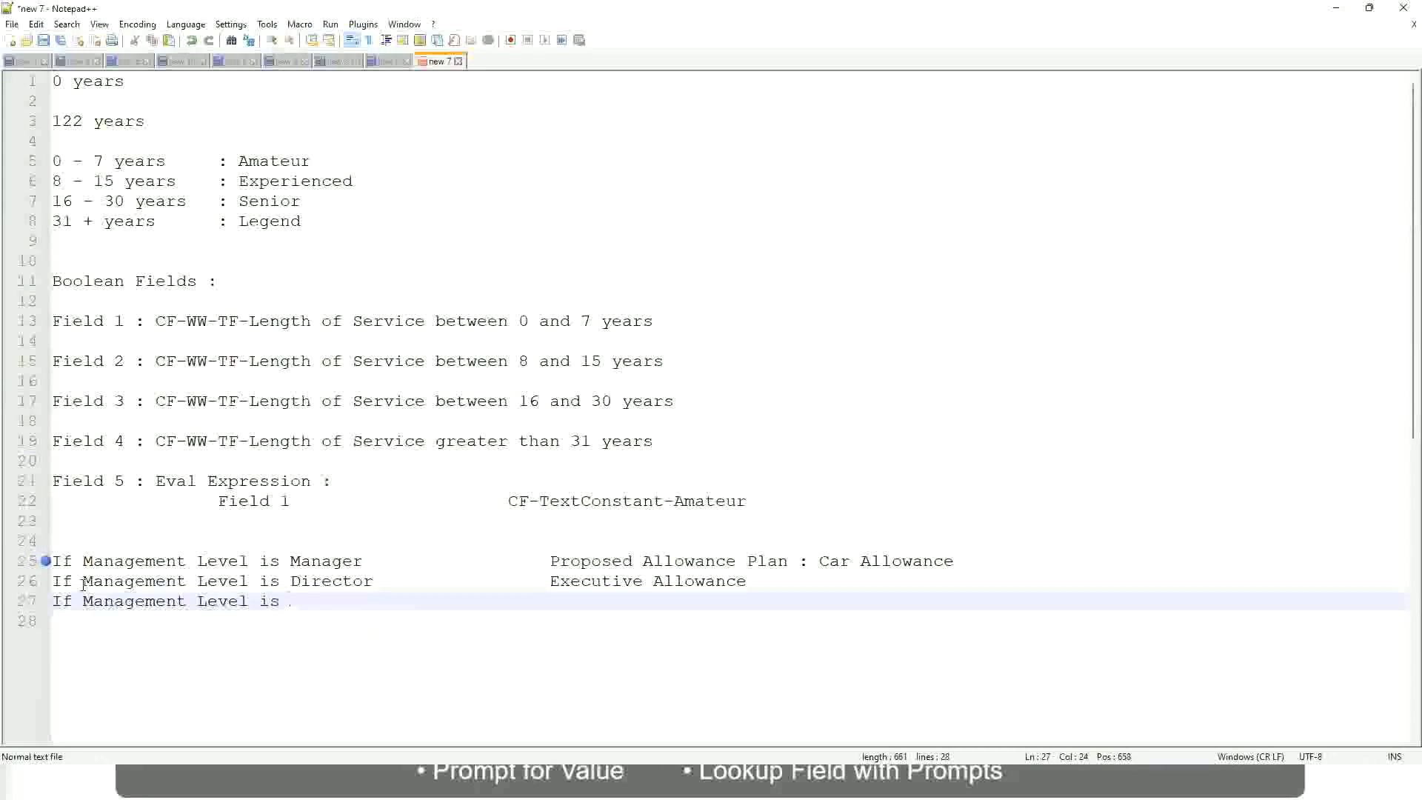
- Complete the line 27 condition with "CEO" and add the aligned outcome "CEO Allowance"
text(CEO)
key(Tab)
key(Tab)
text(CEO Allowance)
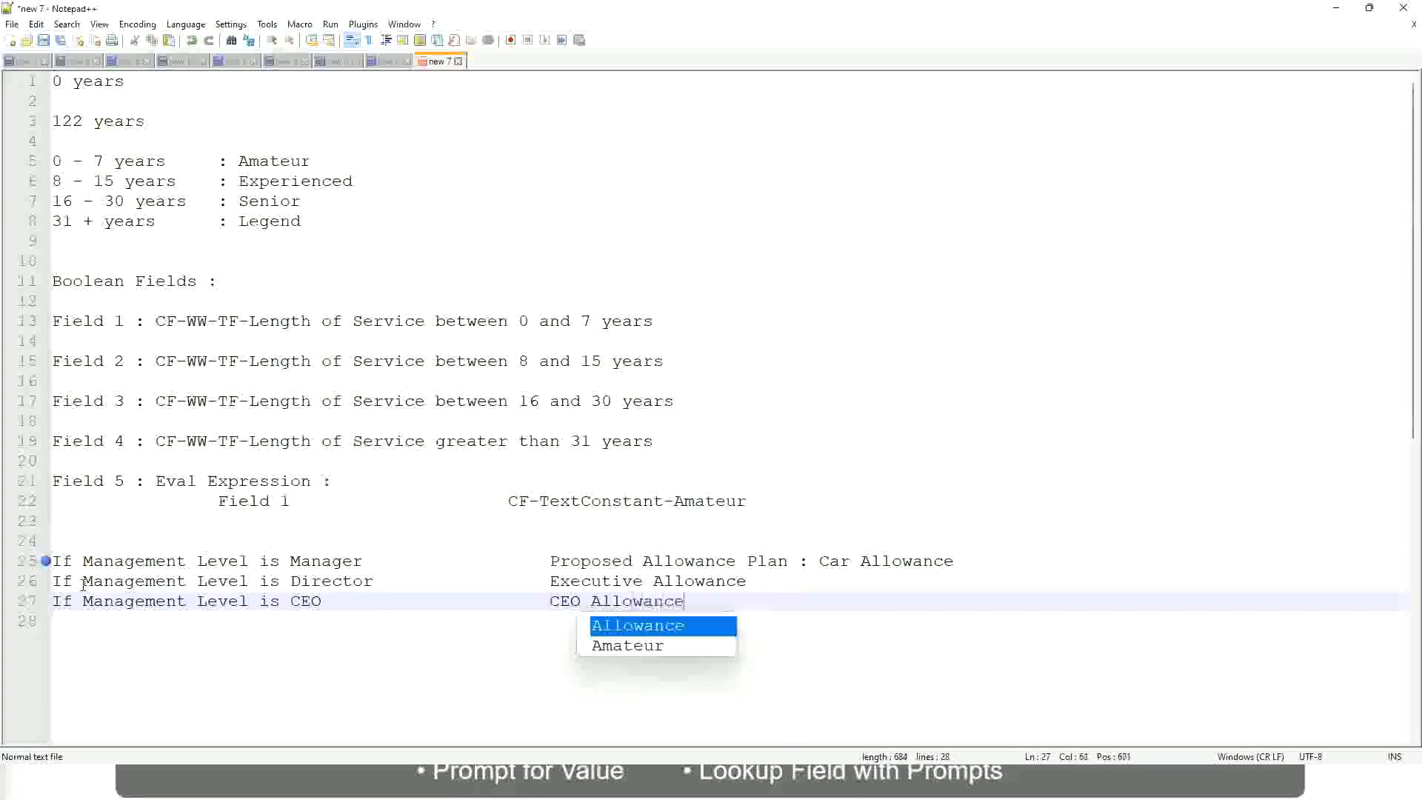
key(Escape)
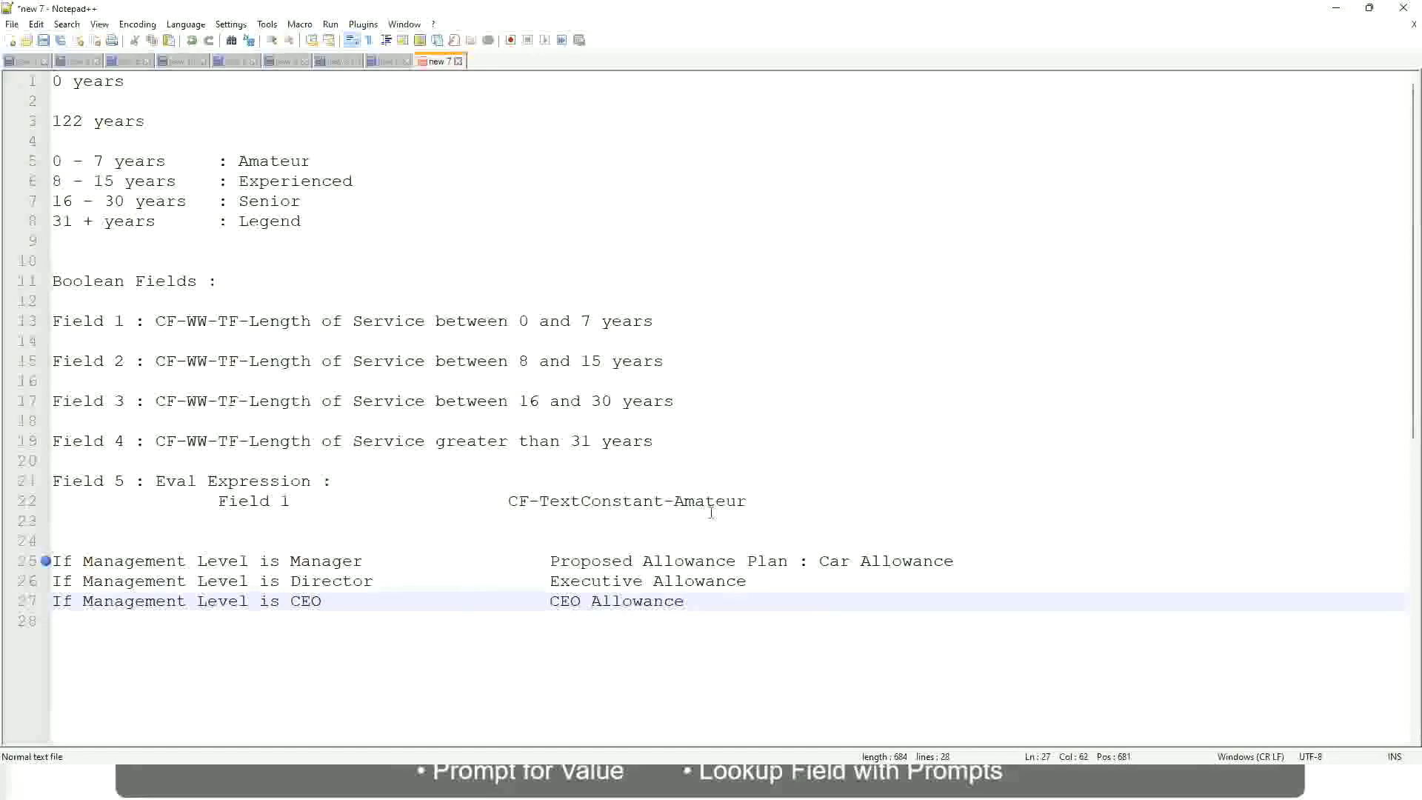
click(819, 561)
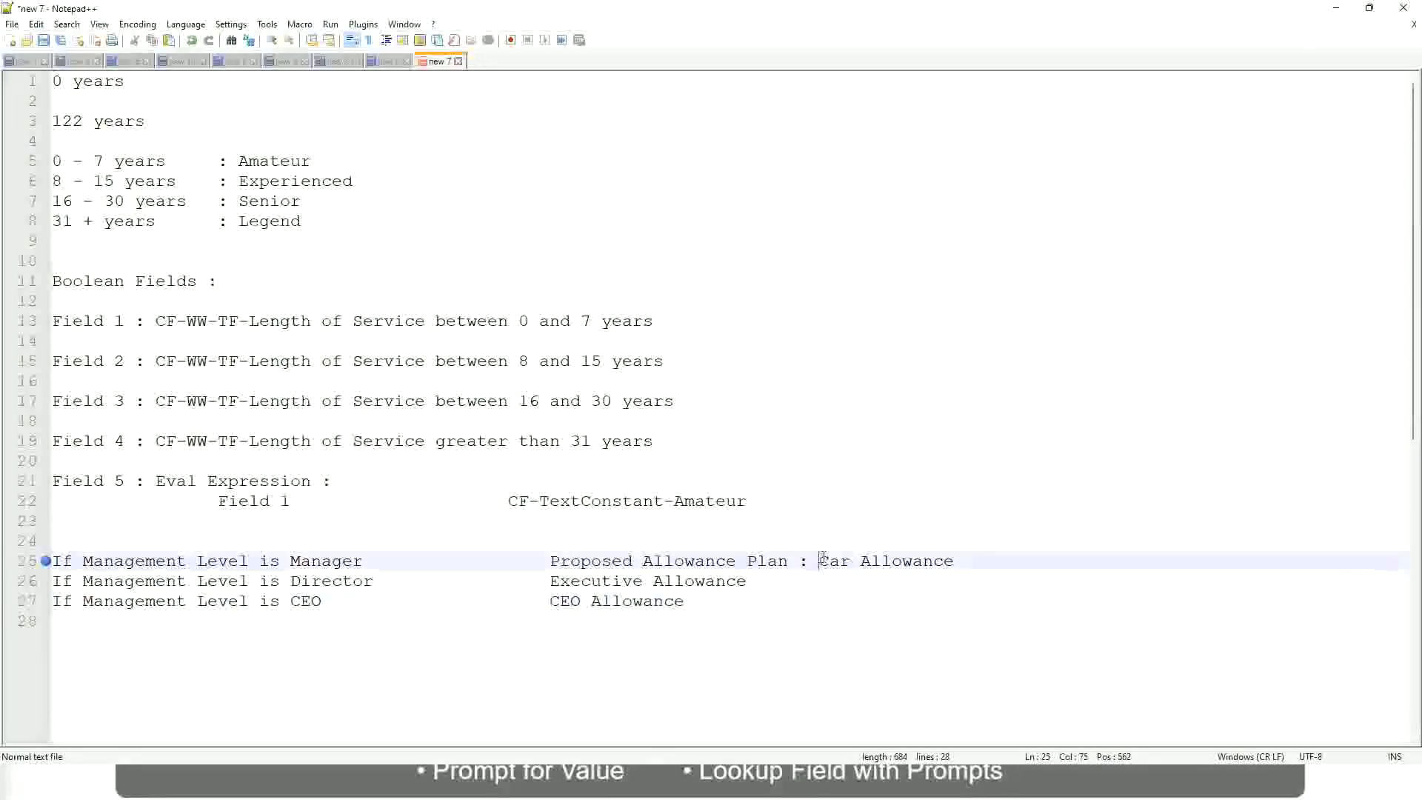
drag(819, 560, 956, 557)
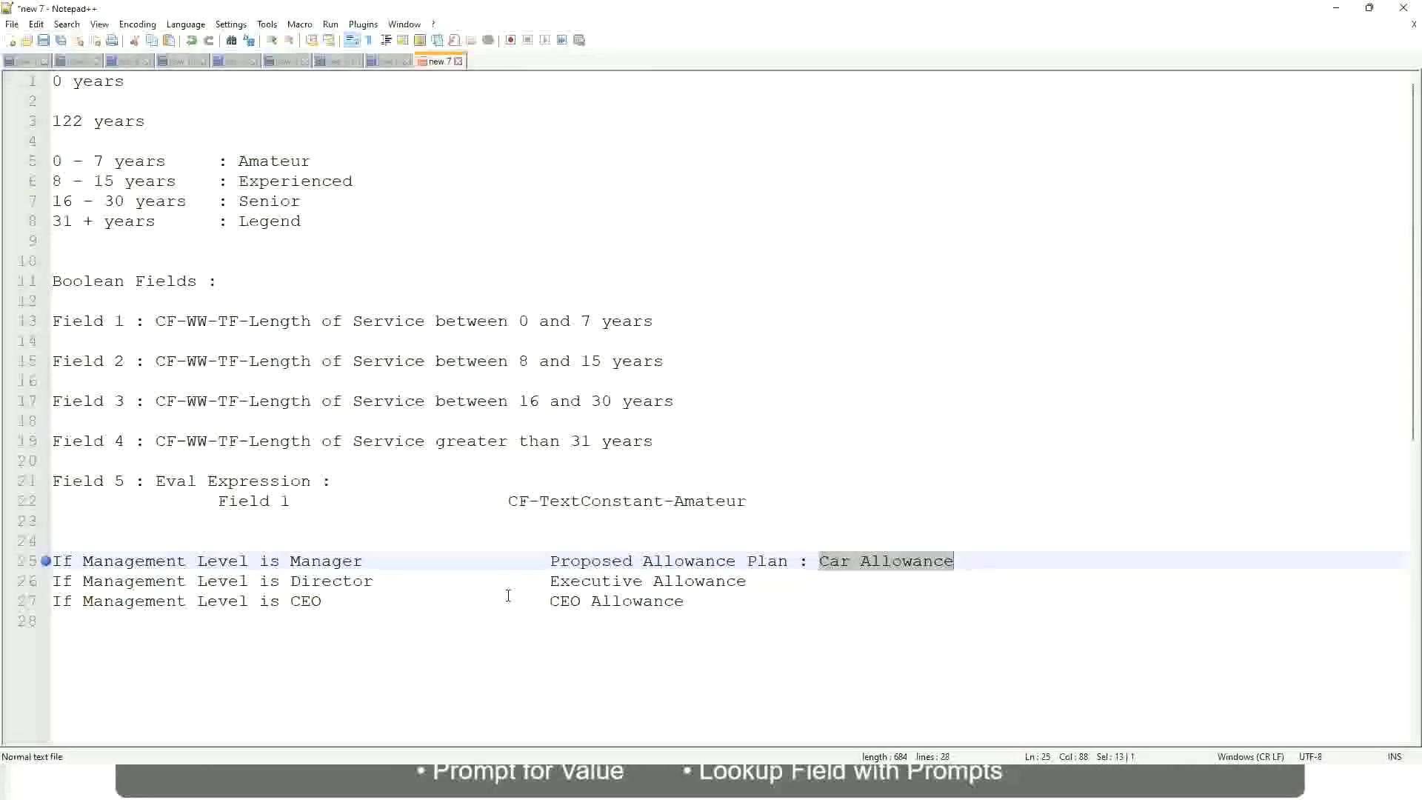
click(659, 561)
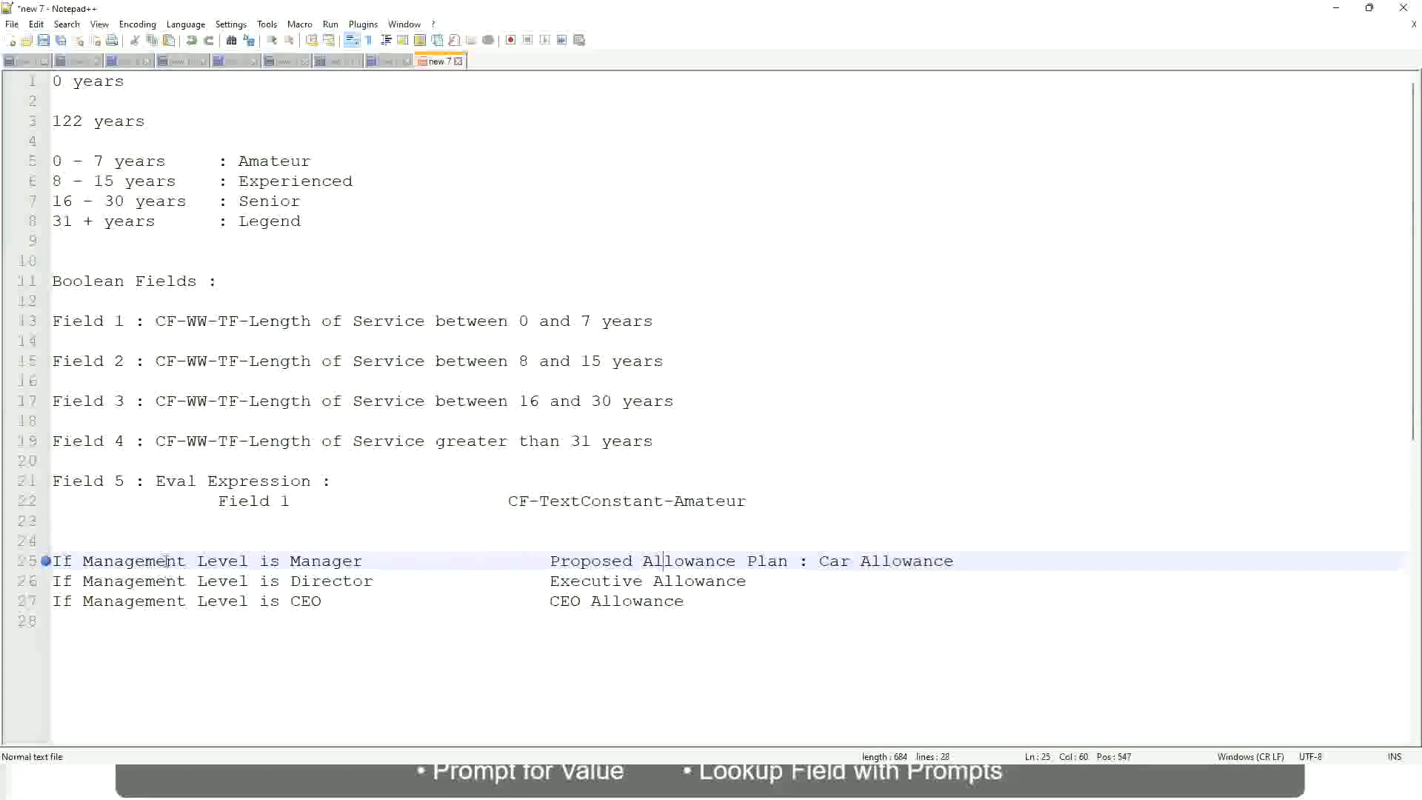
click(290, 560)
- Replace the Manager condition's proposed allowance outcome on line 25 with "First Line Manager"
drag(551, 560, 972, 558)
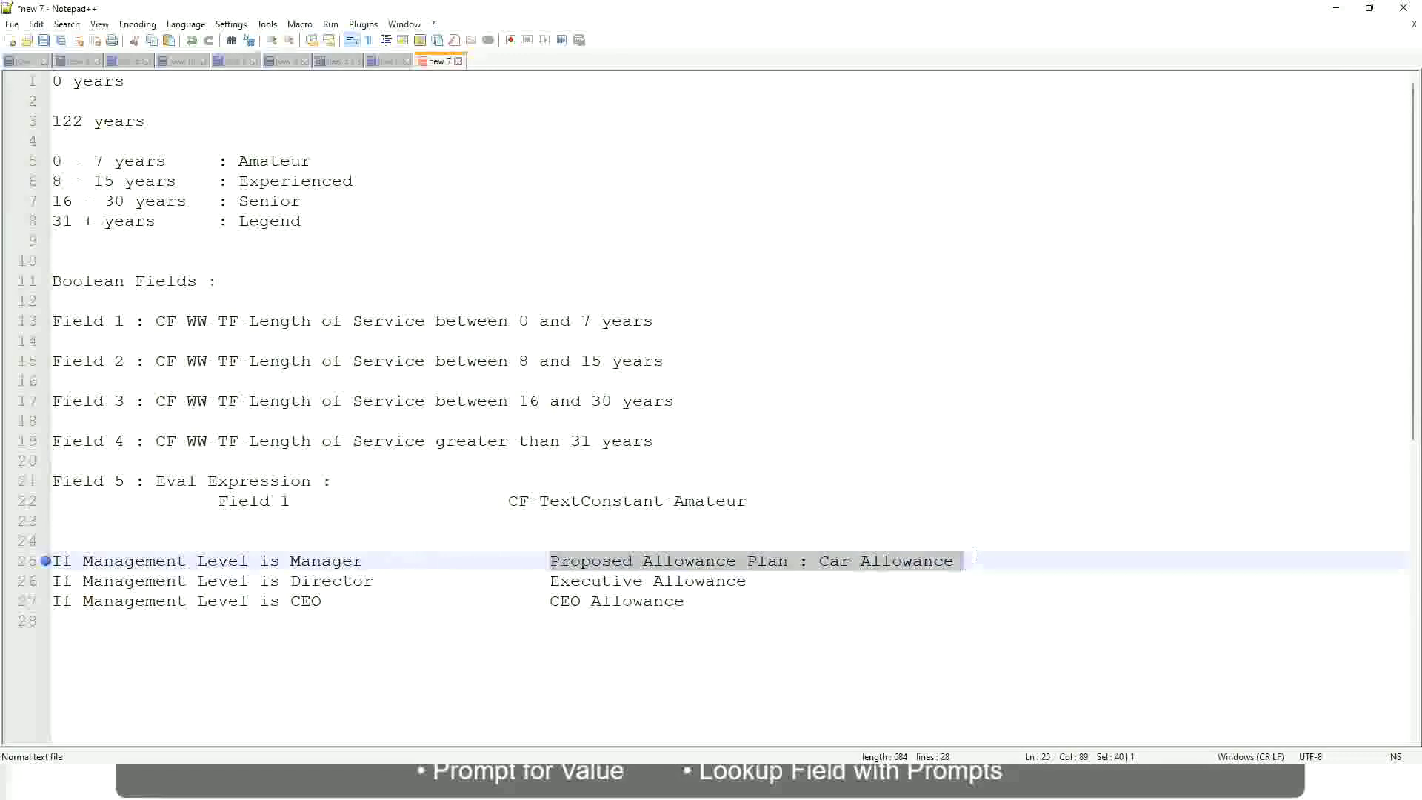
text(Managers)
key(BackSpace)
key(BackSpace)
key(BackSpace)
key(BackSpace)
key(BackSpace)
key(BackSpace)
key(BackSpace)
key(BackSpace)
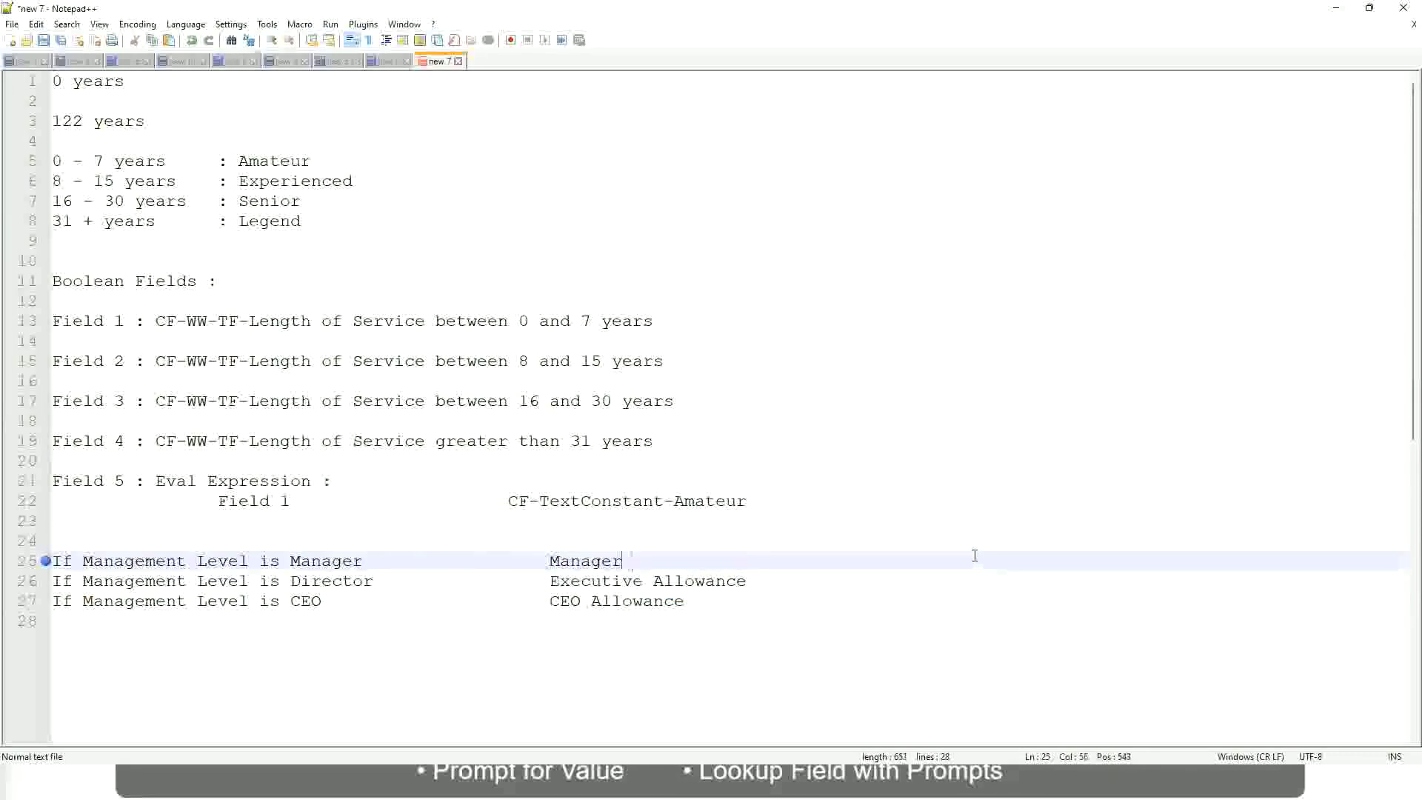
text(Firs)
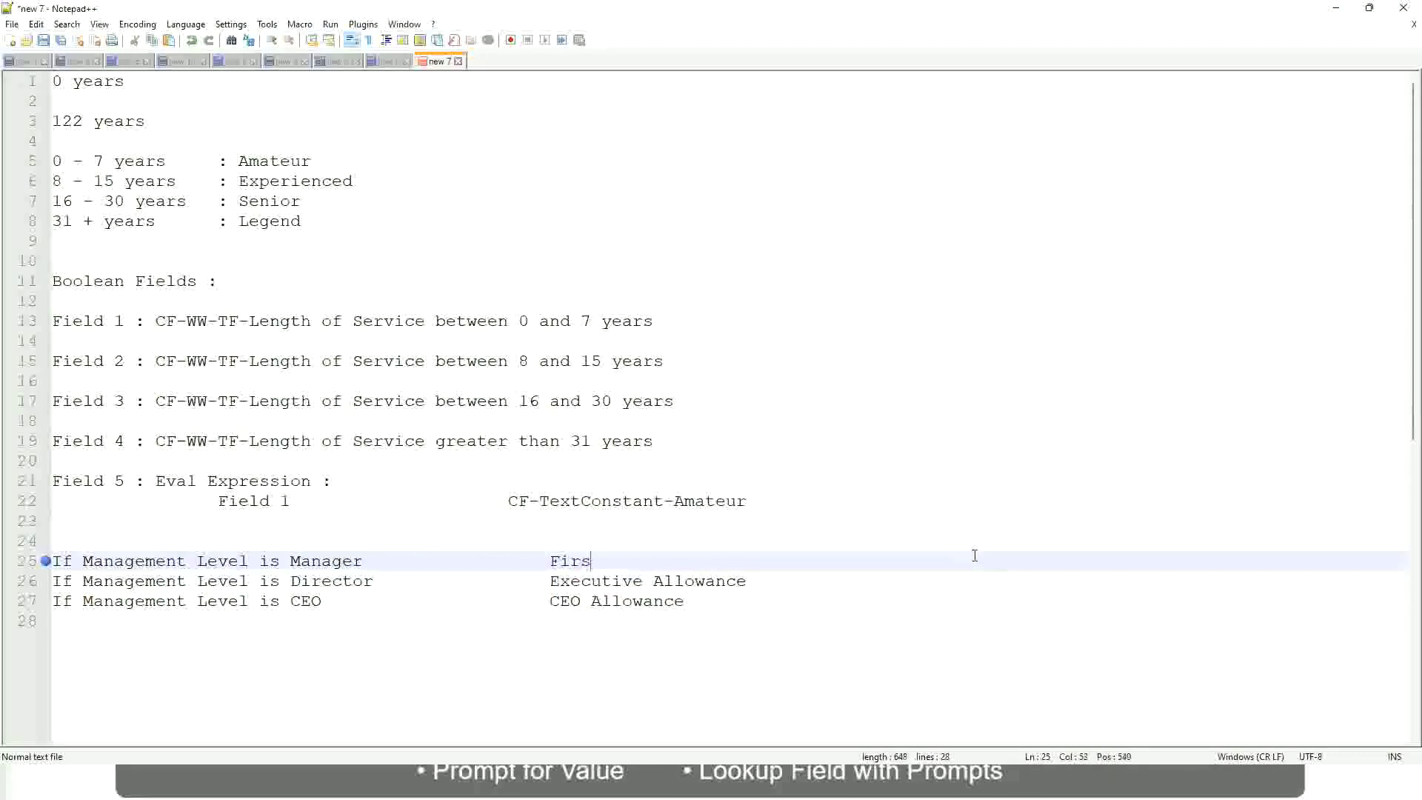
text(t Line Manager)
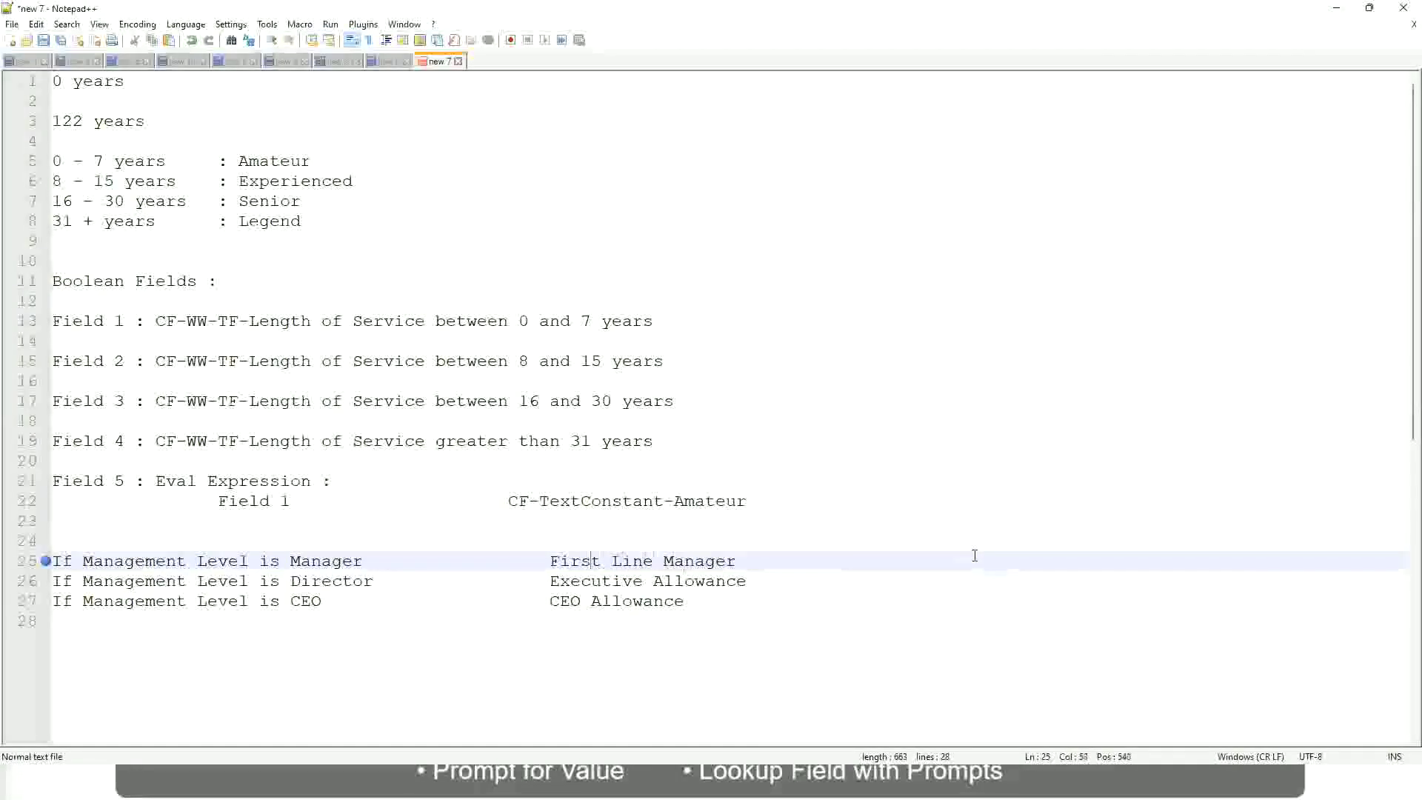
- Insert "Name of the" in front of "First Line Manager" in the line 25 outcome
key(Left)
key(Left)
key(Left)
key(Left)
key(Left)
key(Left)
key(Left)
key(Left)
key(Left)
key(Left)
key(Left)
key(Left)
key(Left)
key(Left)
key(Left)
text(Name of the)
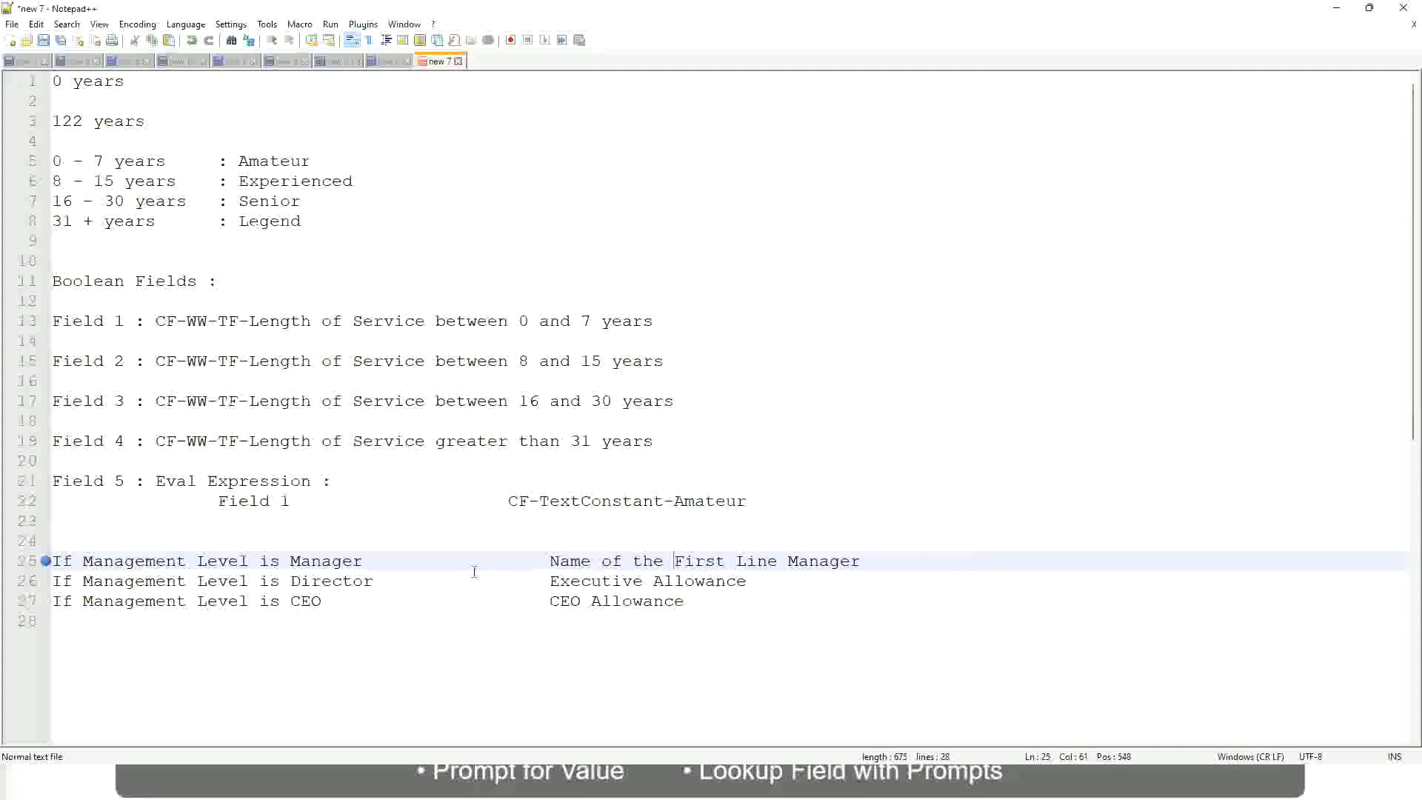
- Replace the Director condition's outcome "Executive Allowance" on line 26 with "Name of"
drag(549, 582, 746, 581)
text(Name )
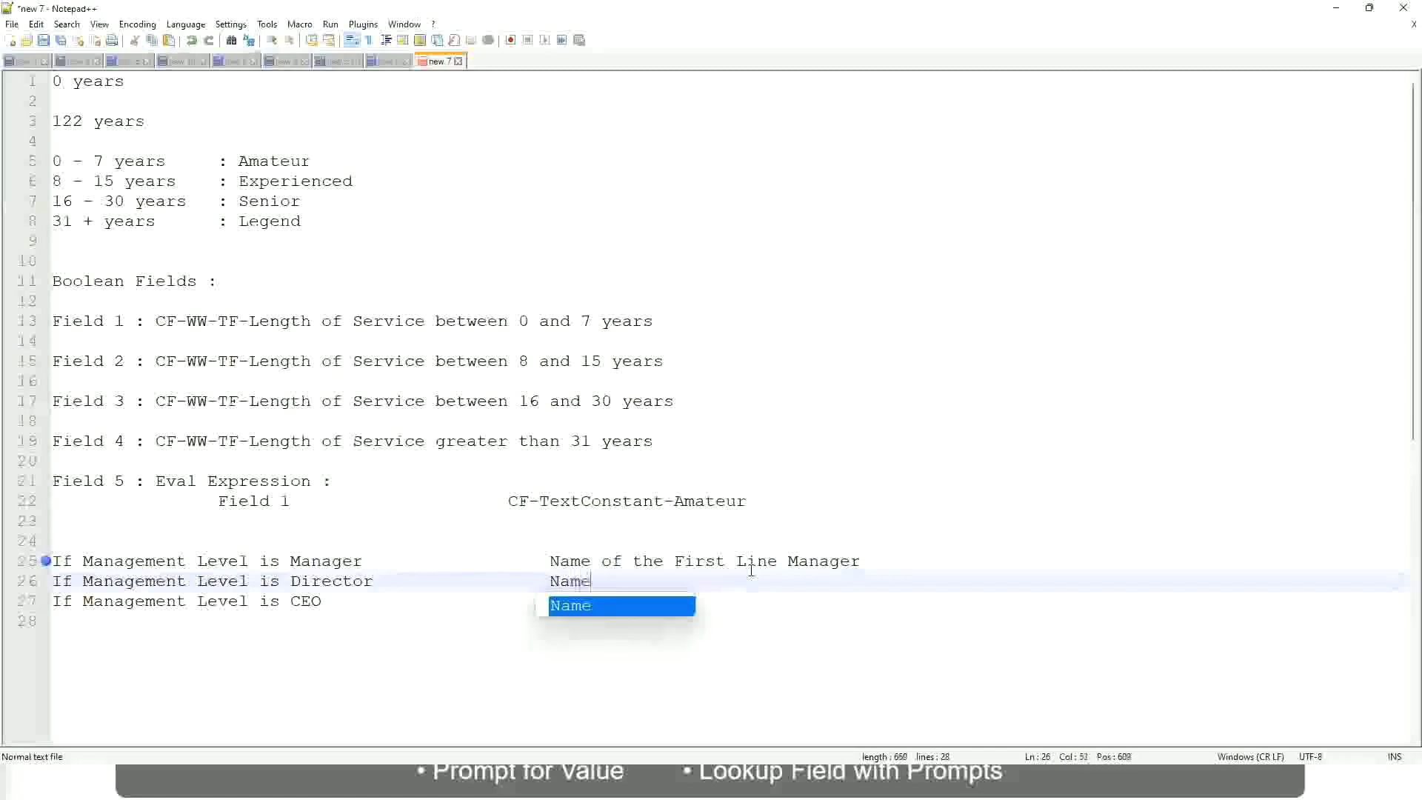
text(of the Firs)
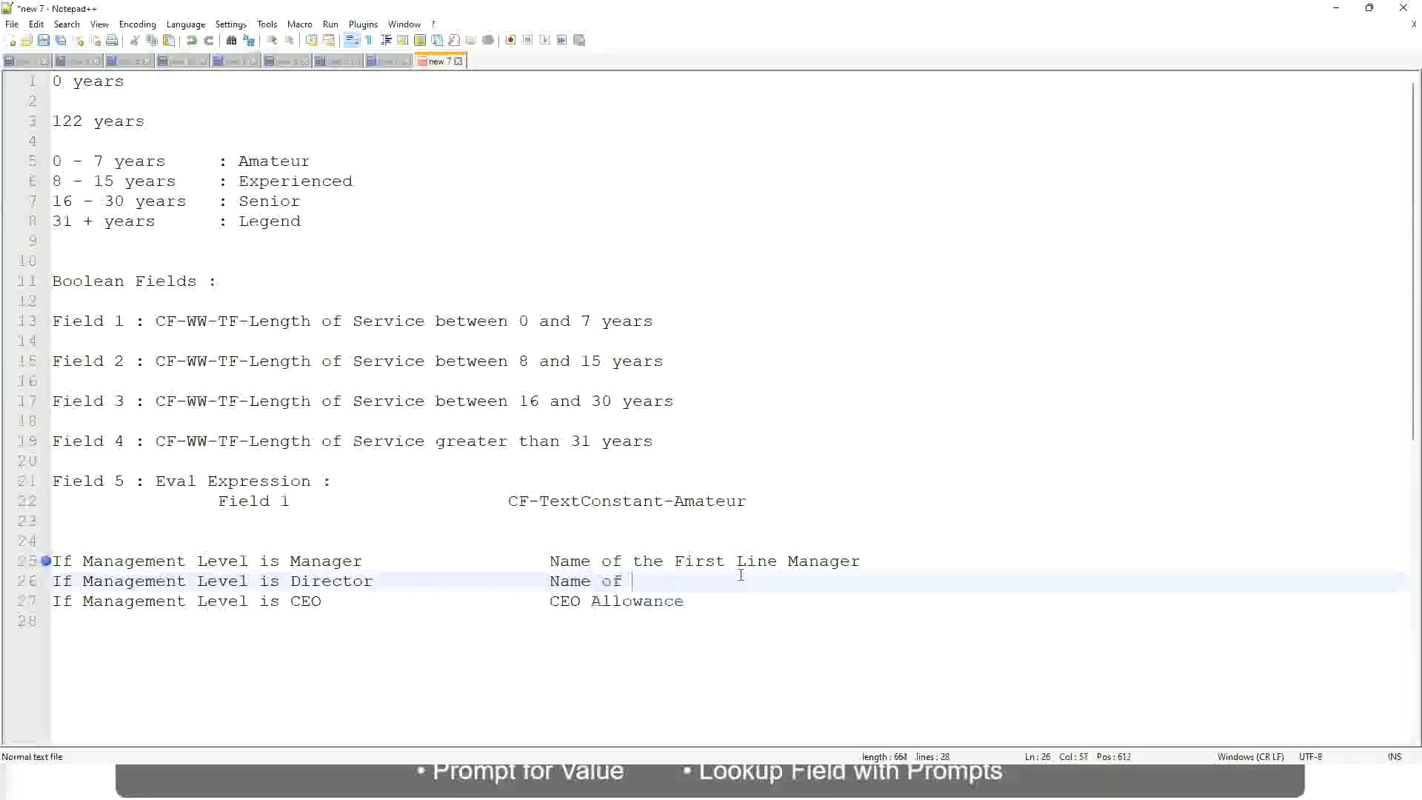
text(t)
key(BackSpace)
key(BackSpace)
key(BackSpace)
key(BackSpace)
key(BackSpace)
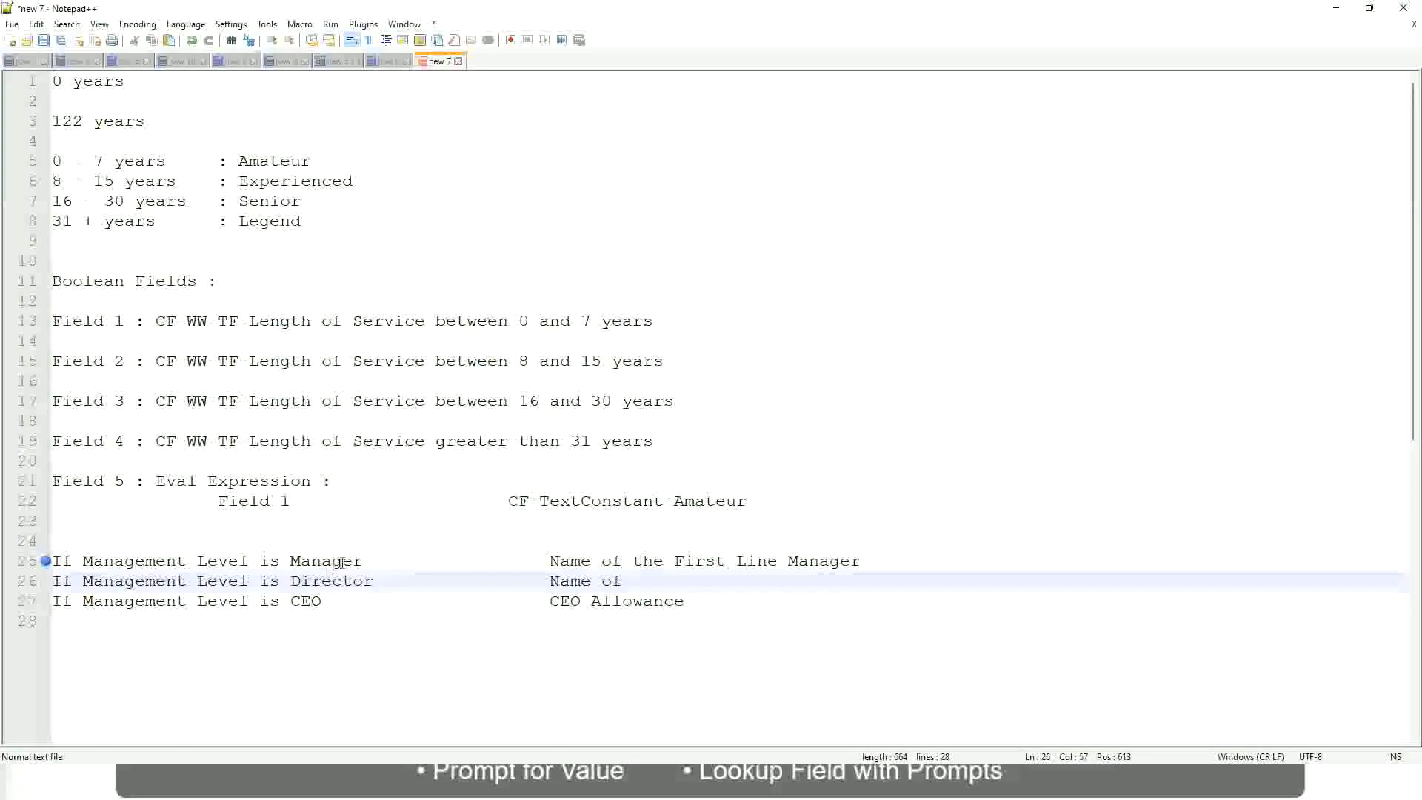
- Change "First" to "Second" in the line 25 outcome and complete the line 26 outcome as "Name of Manager"
double_click(697, 561)
text(Second)
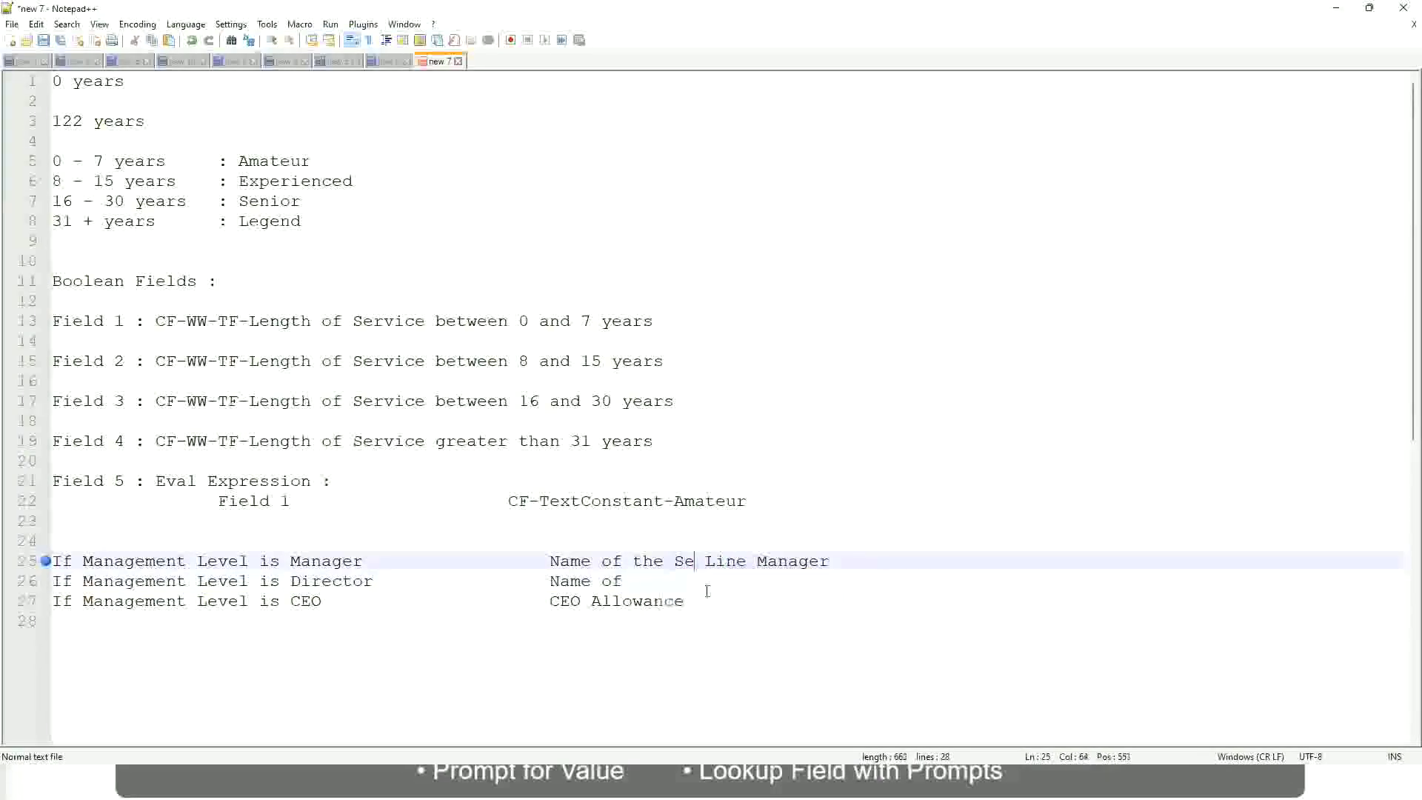
key(BackSpace)
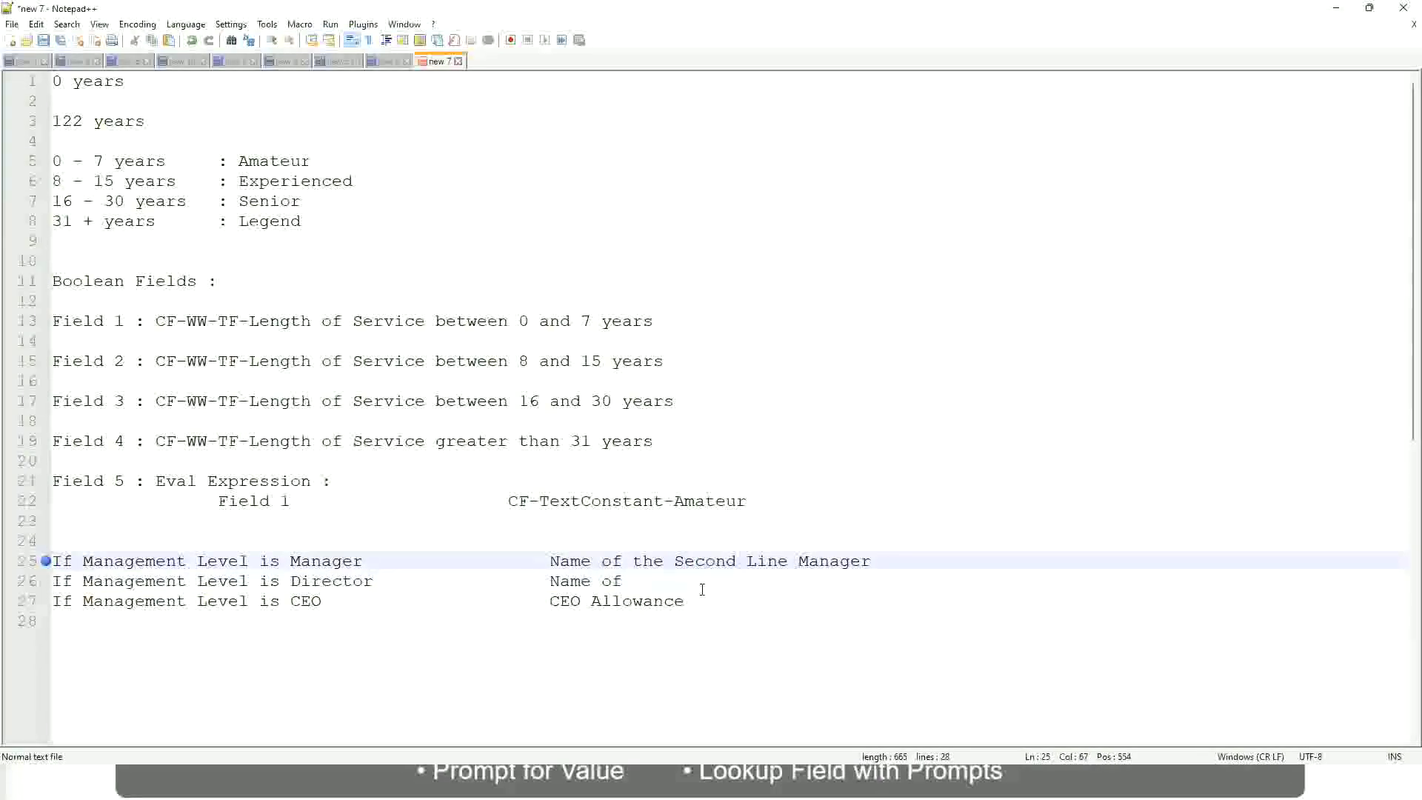
click(643, 580)
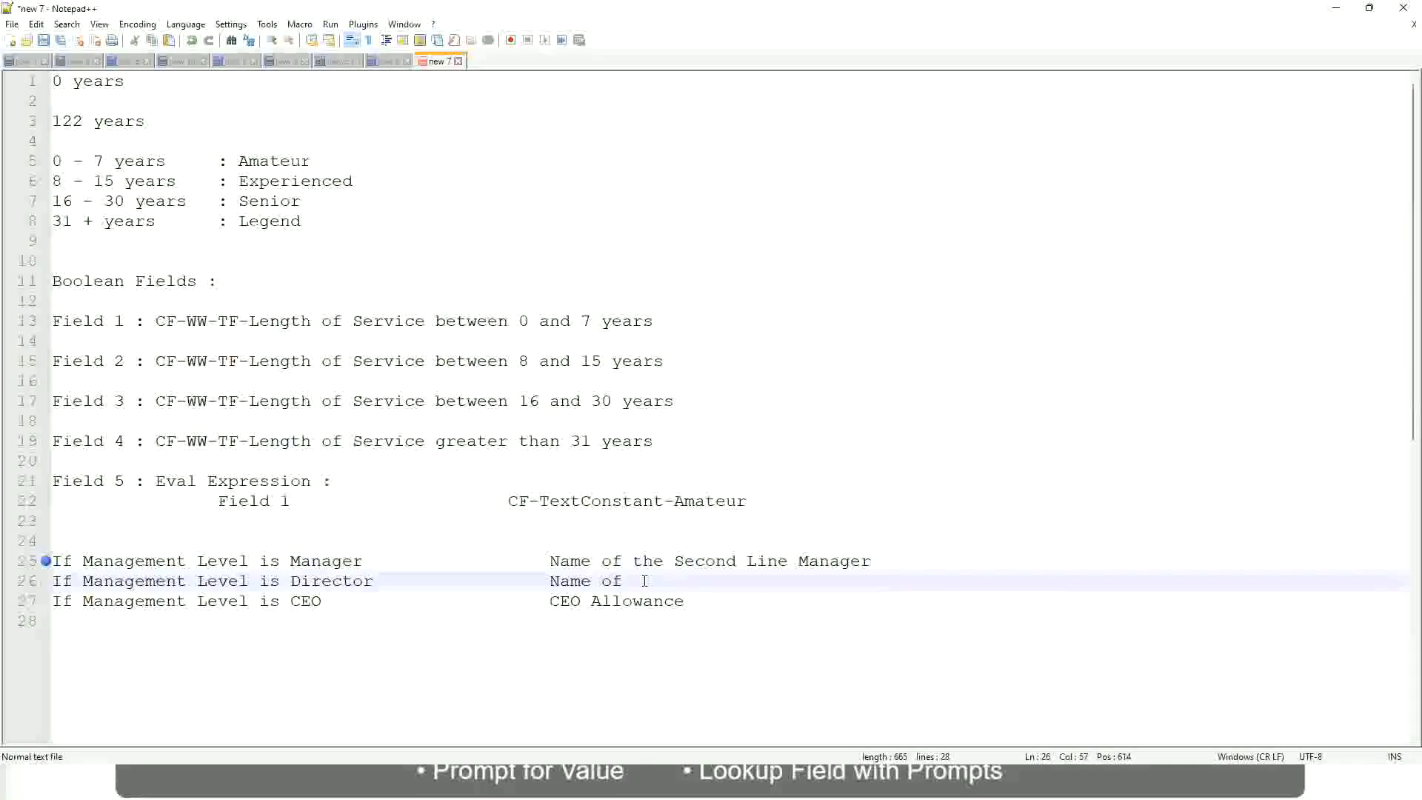
text(Manager)
- Replace the CEO condition's outcome on line 27 with "name of CEO/Himself/Herself"
click(300, 600)
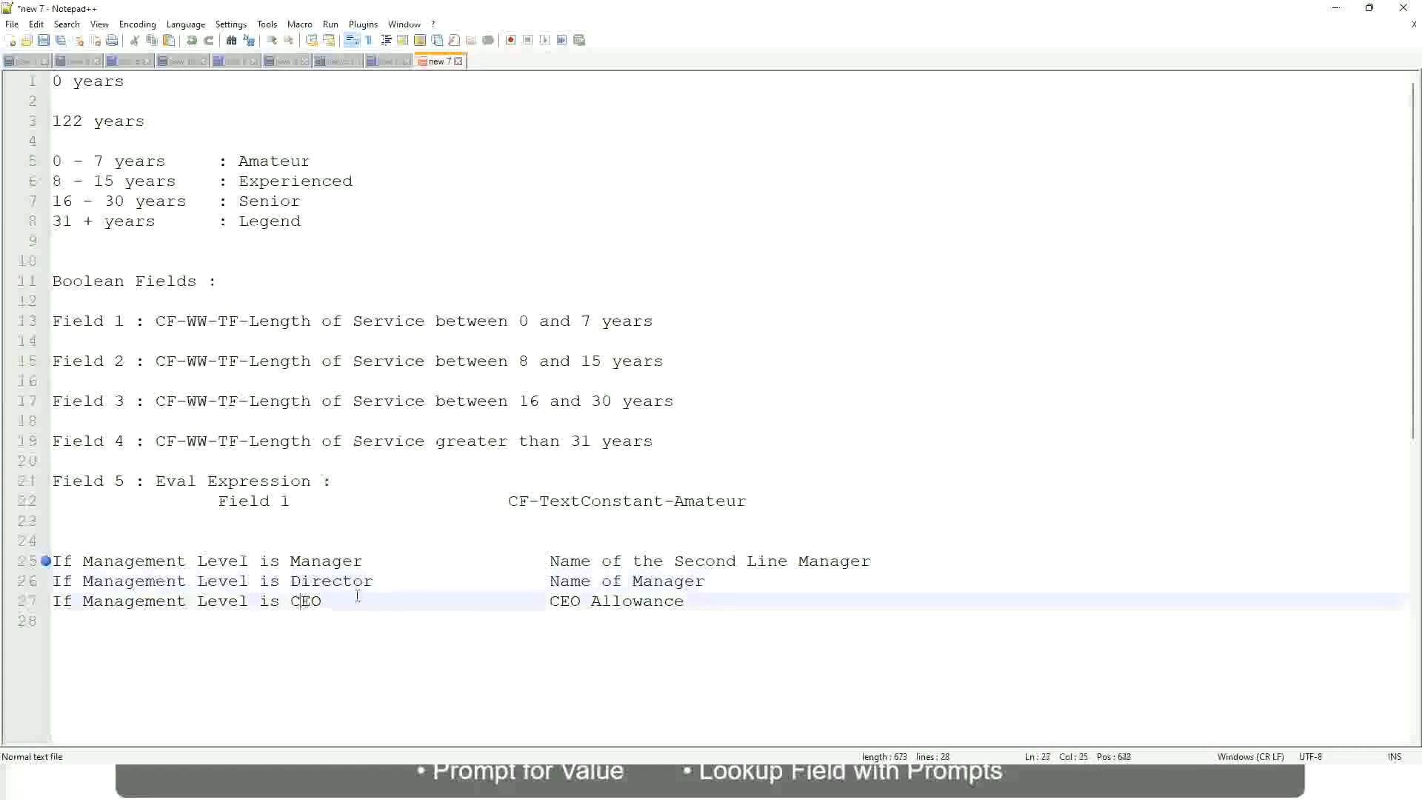
drag(548, 600, 703, 600)
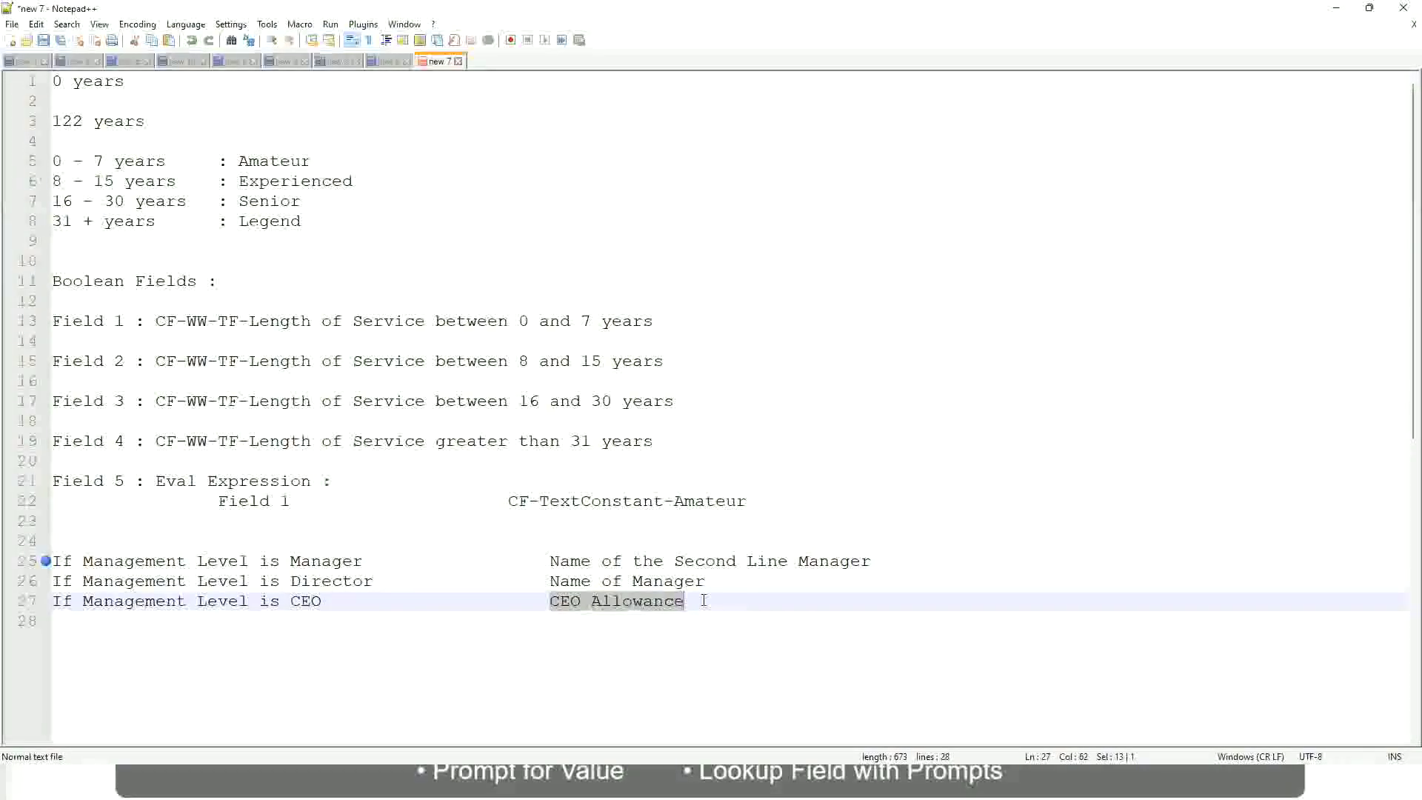
text(name of CEO)
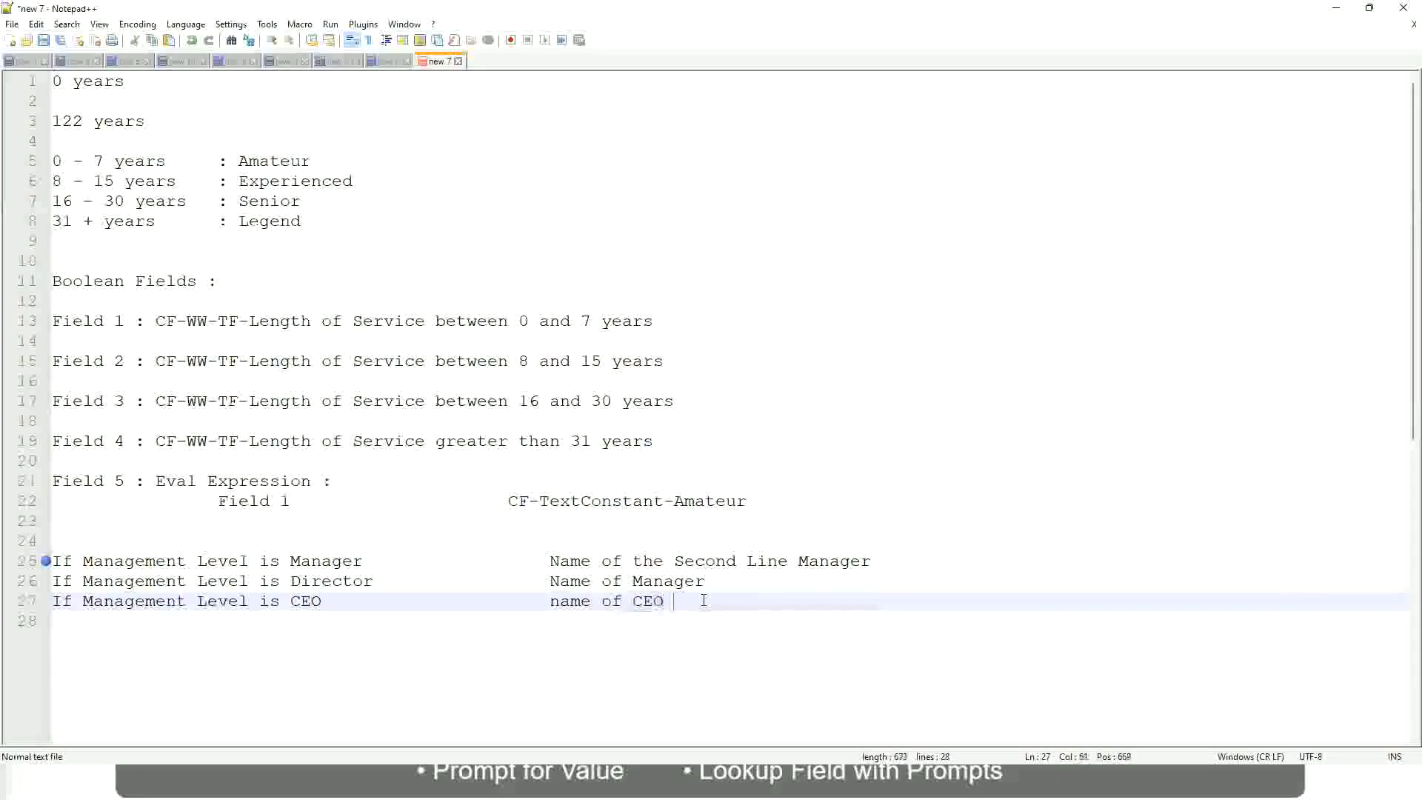
key(BackSpace)
text(/Himself/)
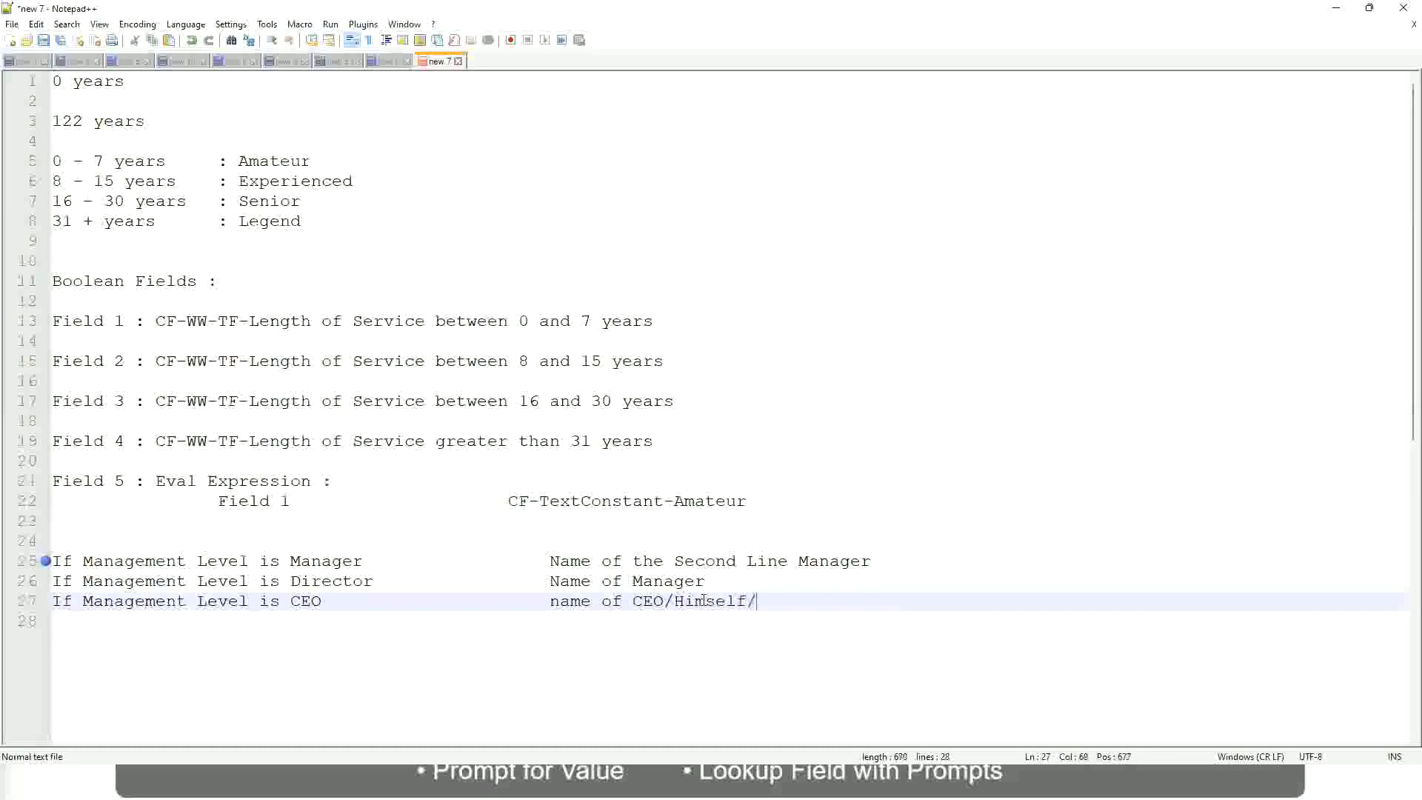
text(Herself)
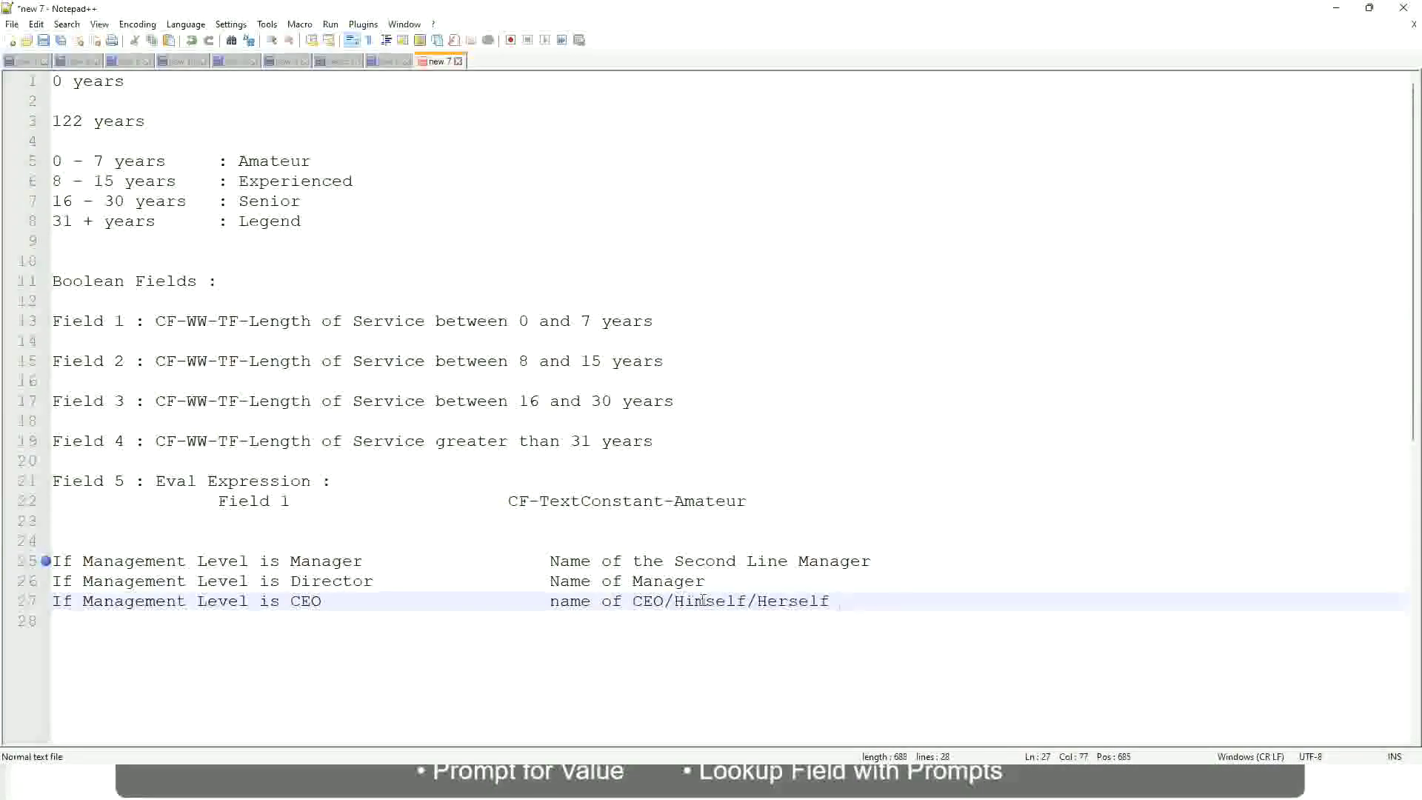
click(517, 603)
click(155, 561)
click(216, 562)
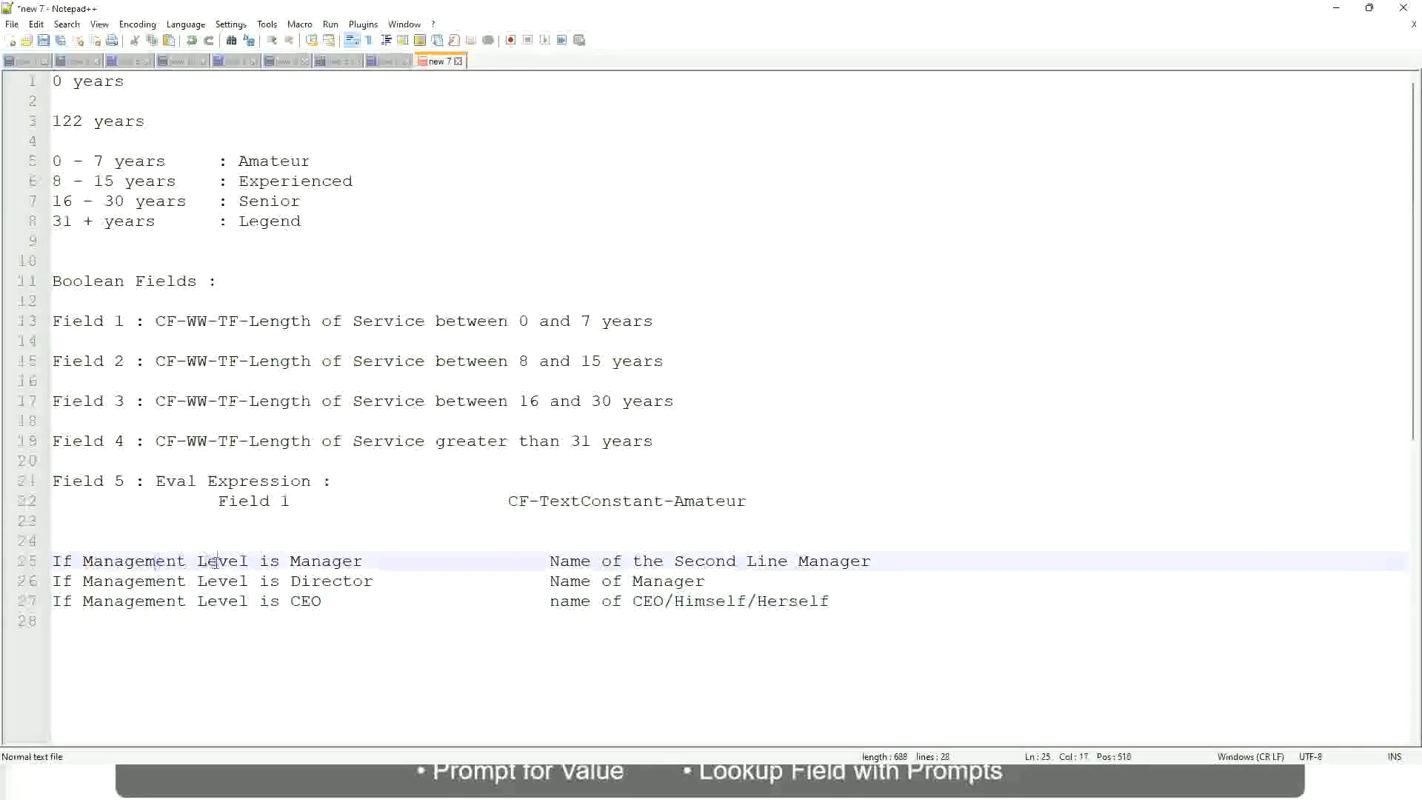
click(330, 561)
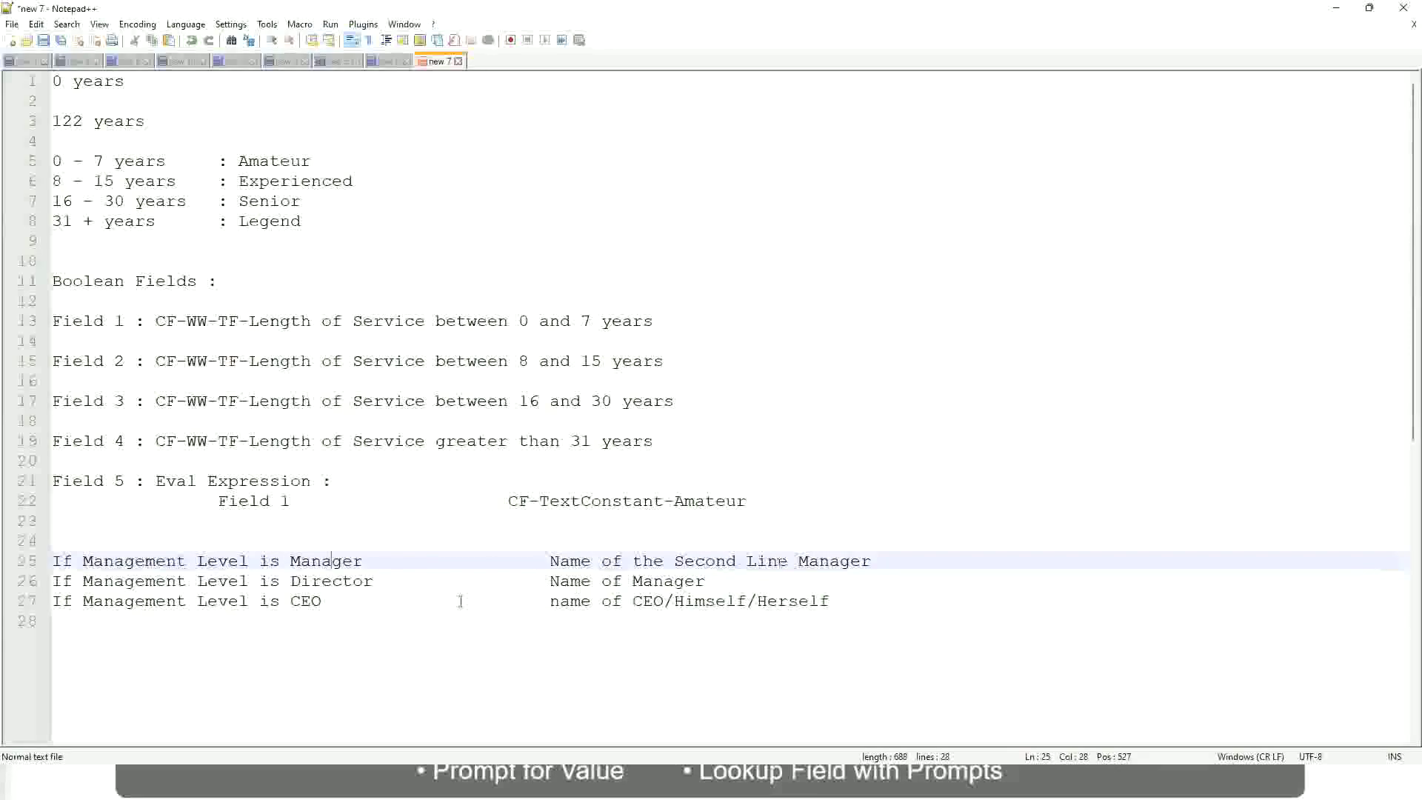
- Review the Director and CEO conditions and their outcomes on lines 26 and 27, finishing with the whole management-level rule
click(169, 582)
click(351, 580)
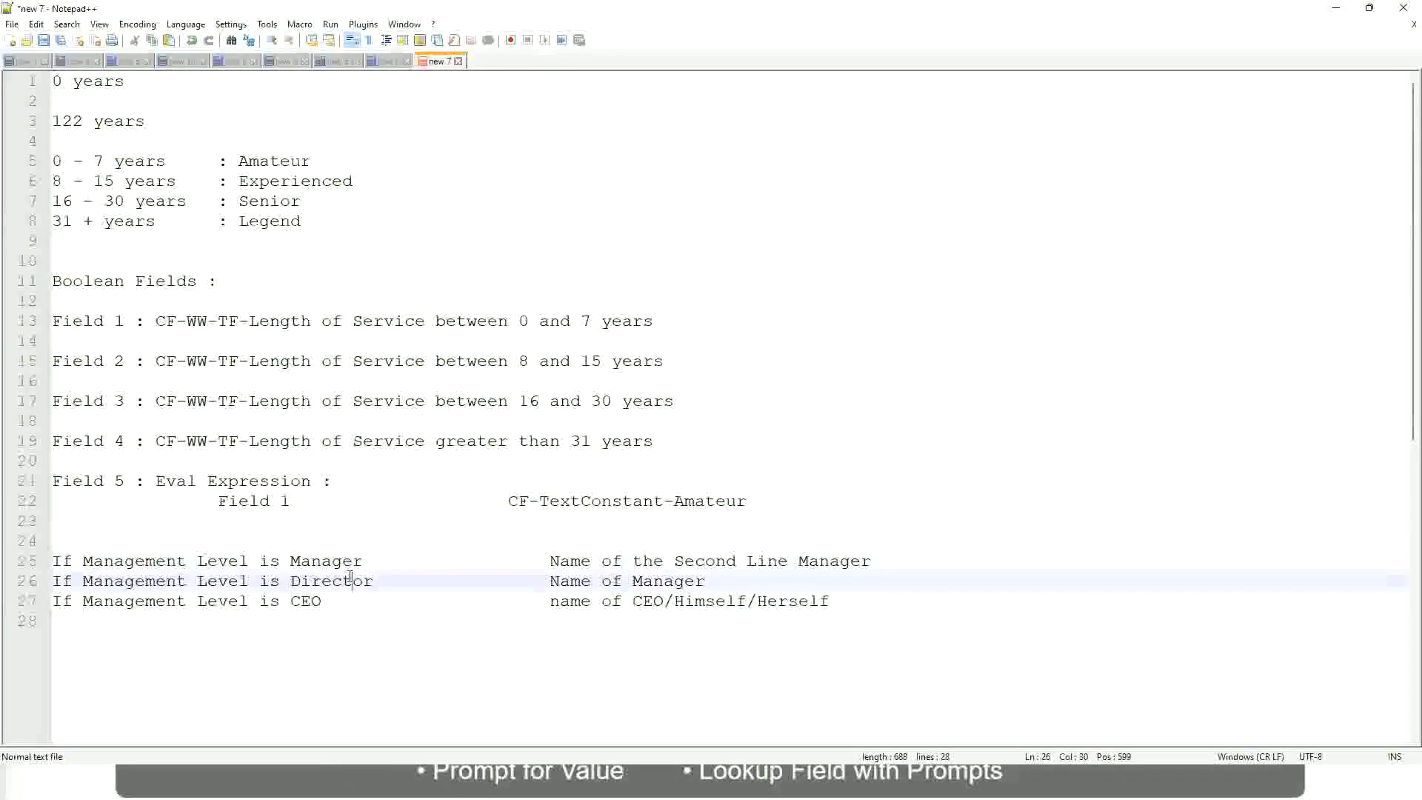
click(706, 582)
click(319, 584)
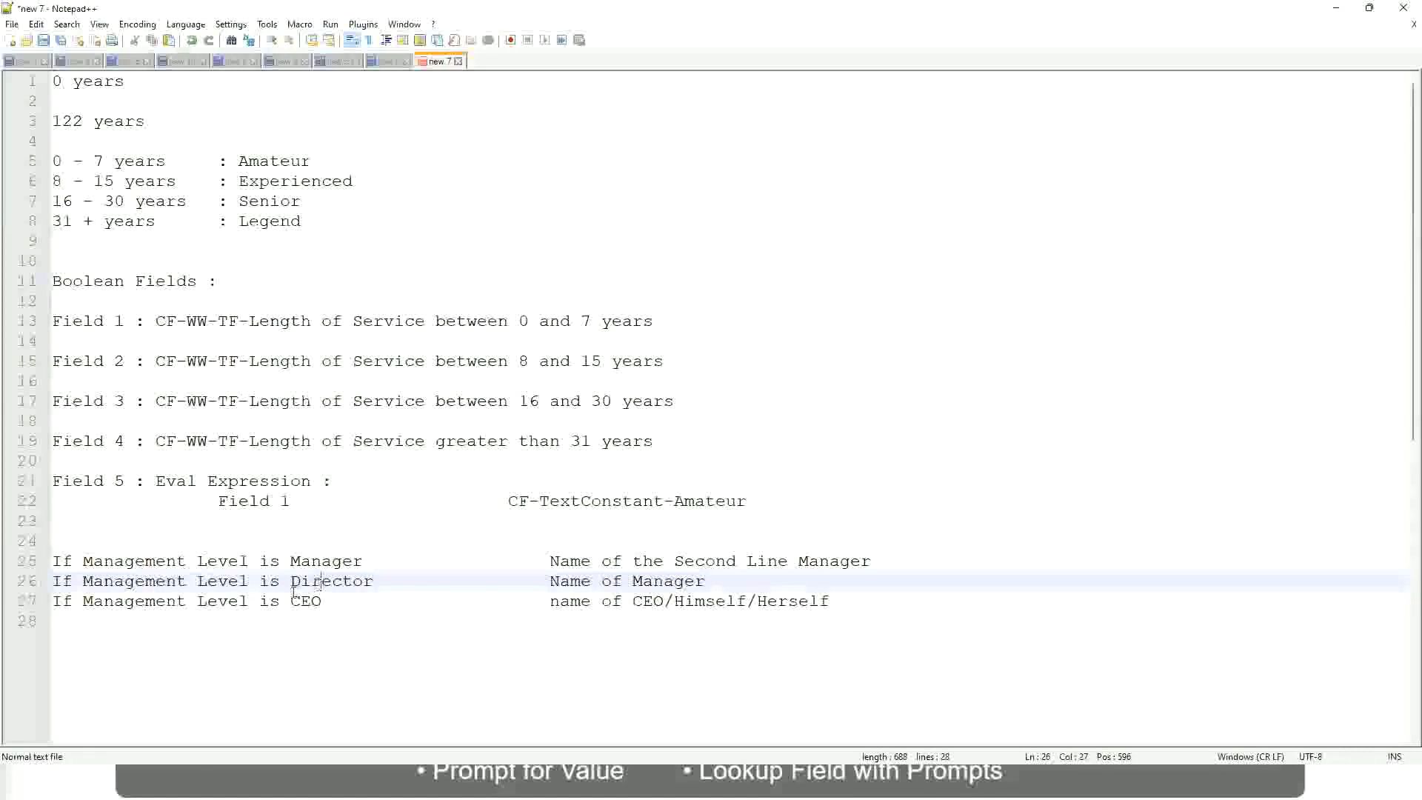
click(308, 602)
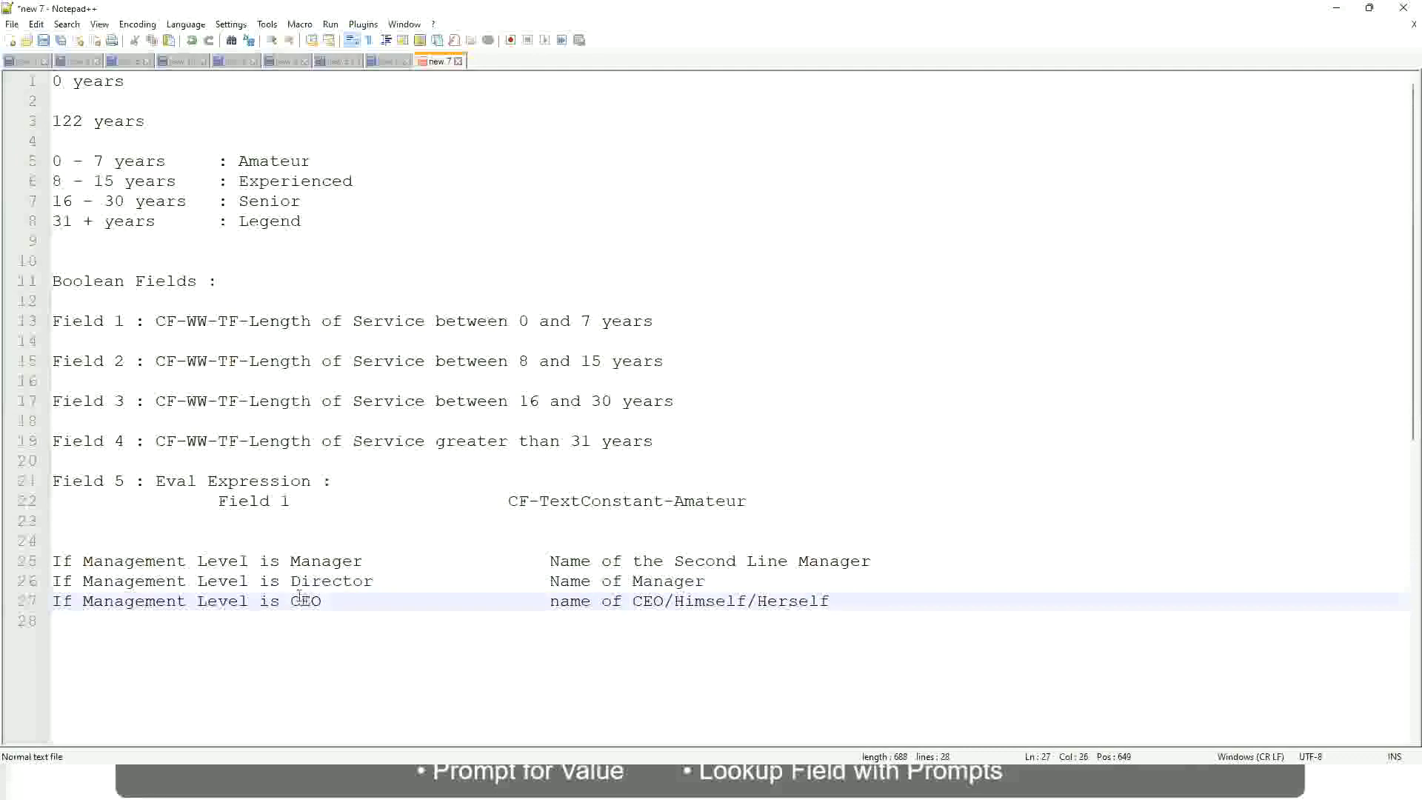
click(666, 605)
click(838, 601)
drag(840, 601, 30, 563)
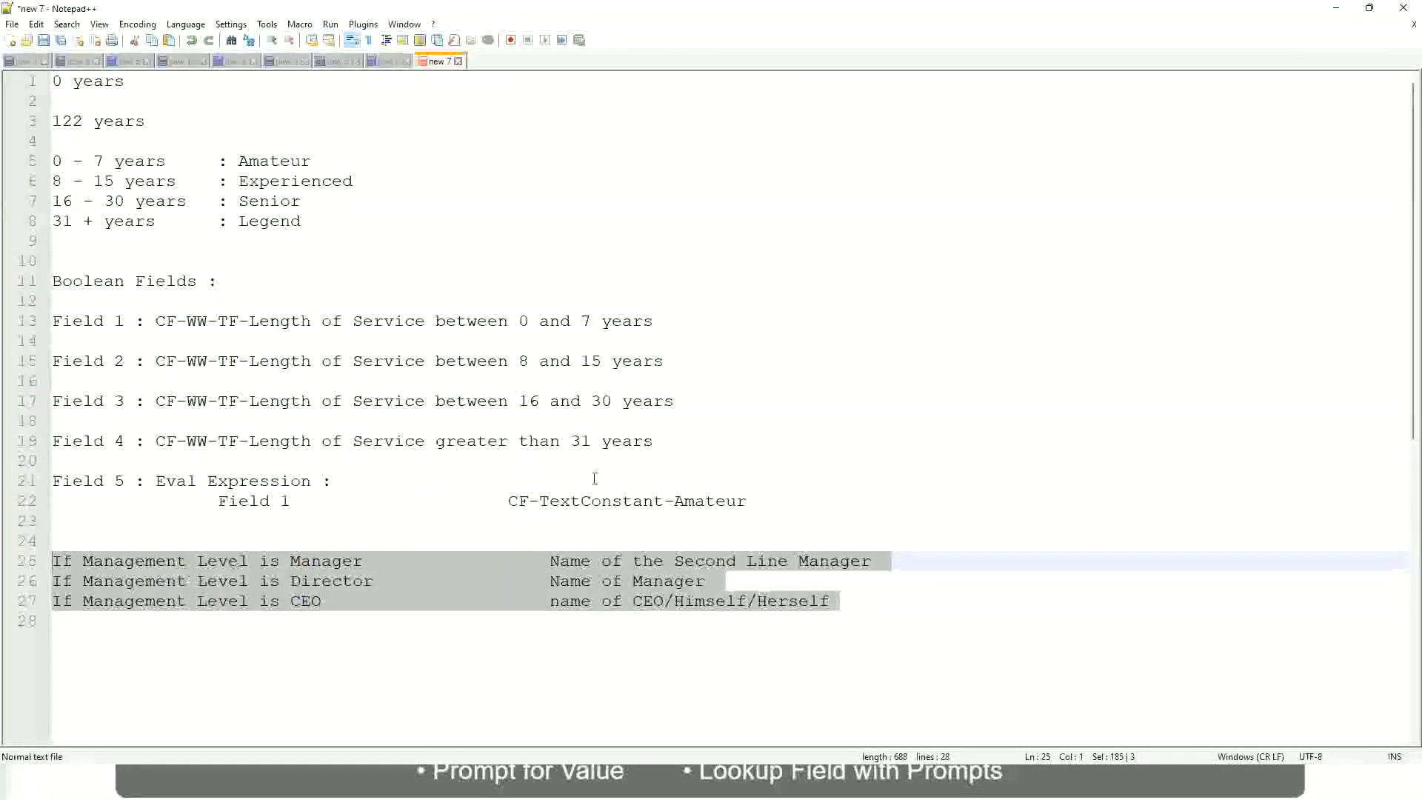
- Examine the Manager condition on line 25 and its outcome "Name of the Second Line Manager"
click(600, 561)
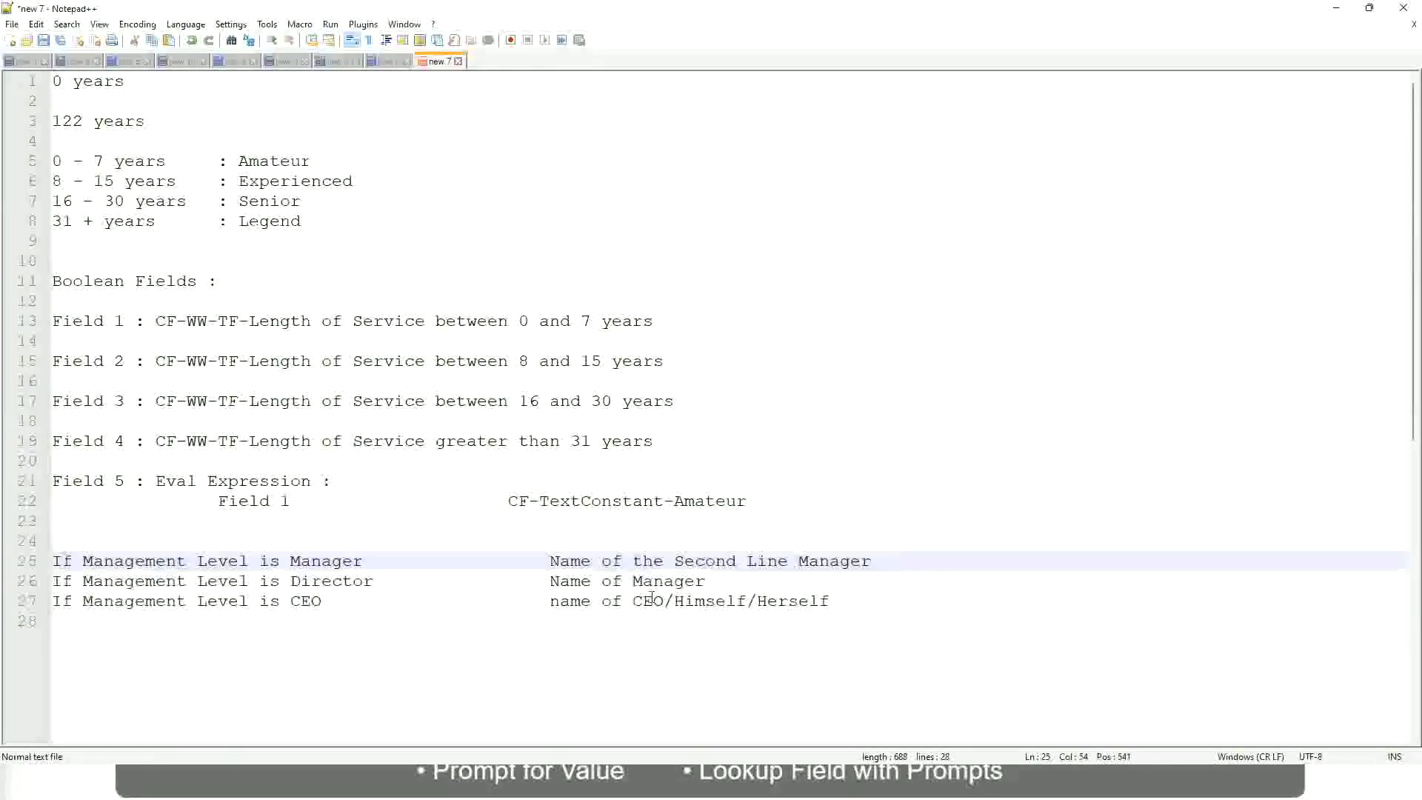
click(550, 561)
drag(550, 560, 874, 561)
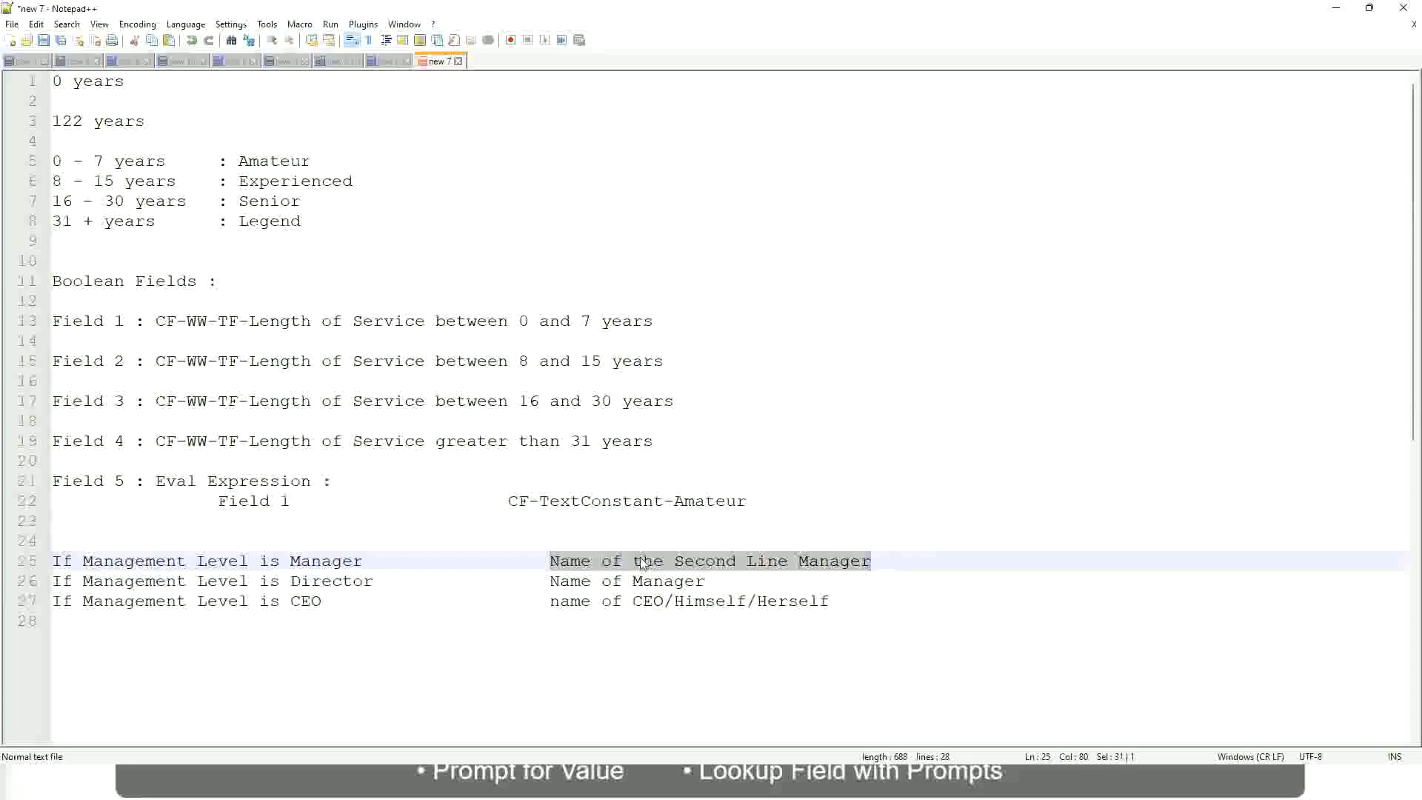
key(Right)
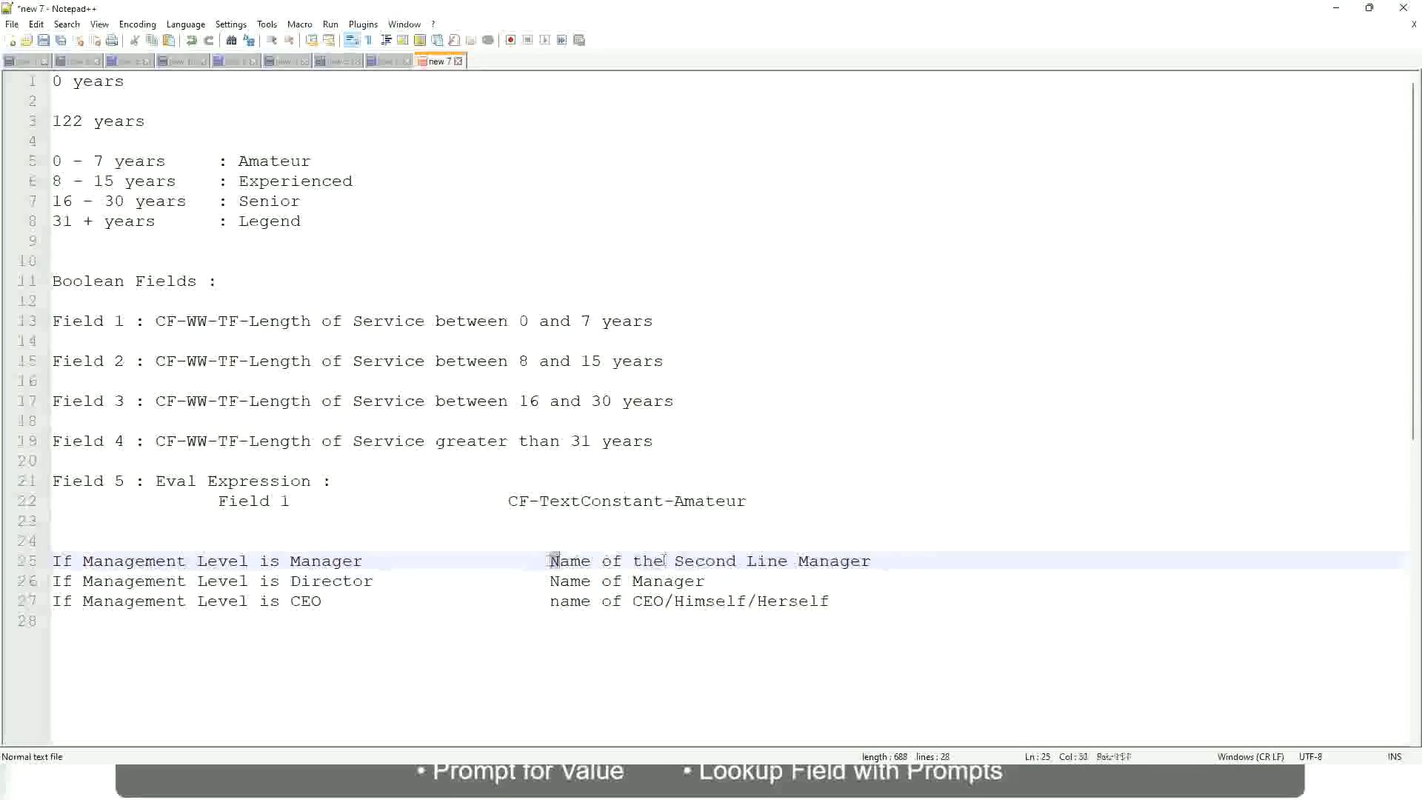
drag(550, 560, 874, 560)
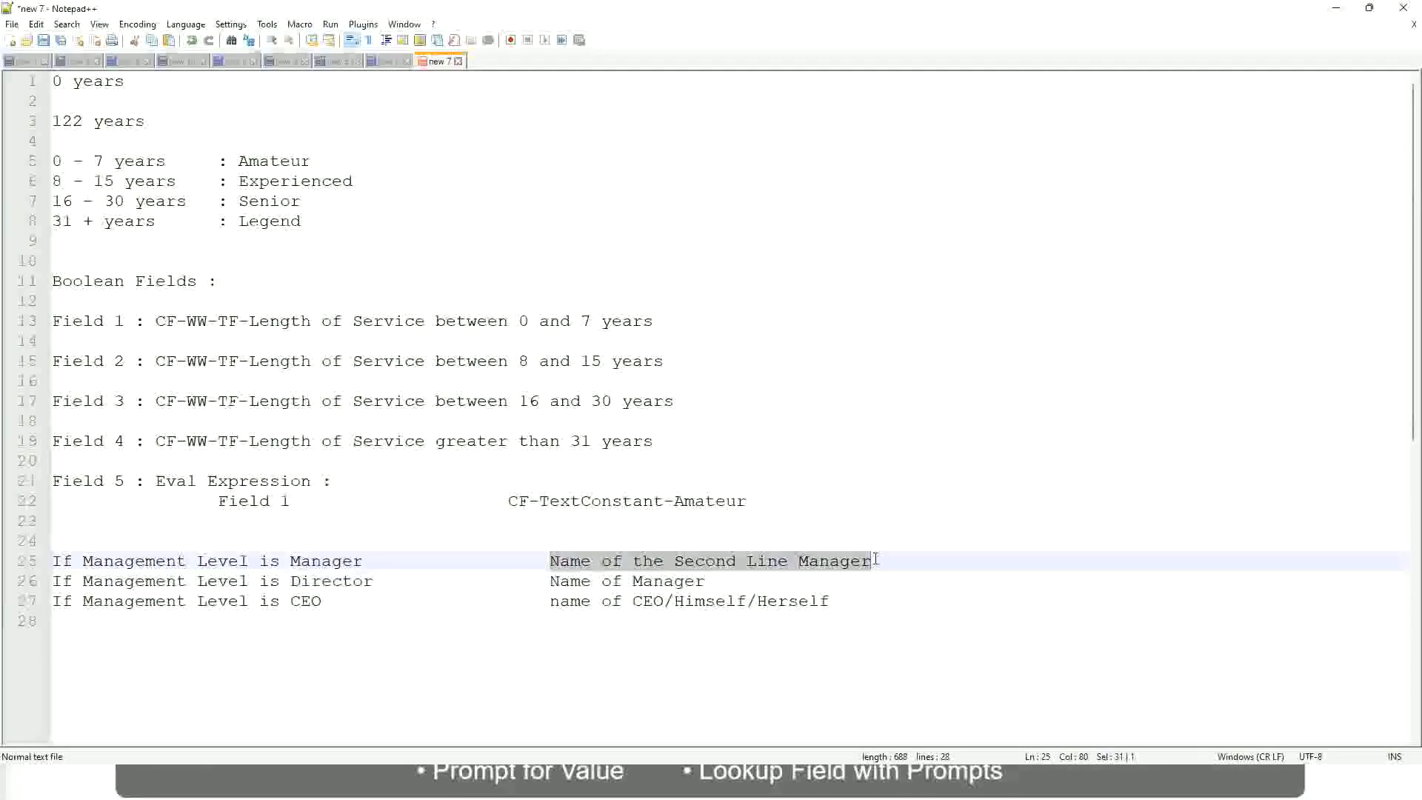
click(727, 562)
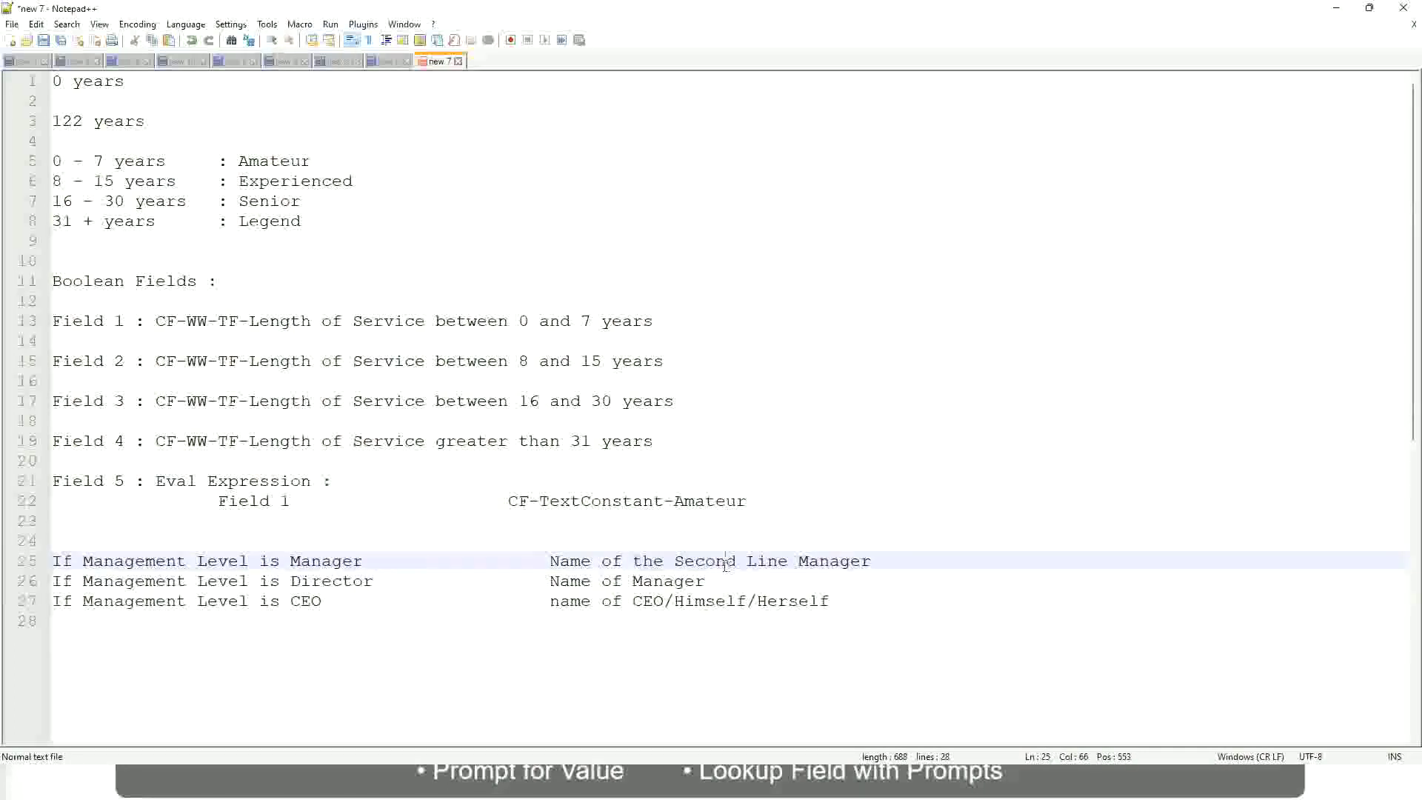
click(370, 561)
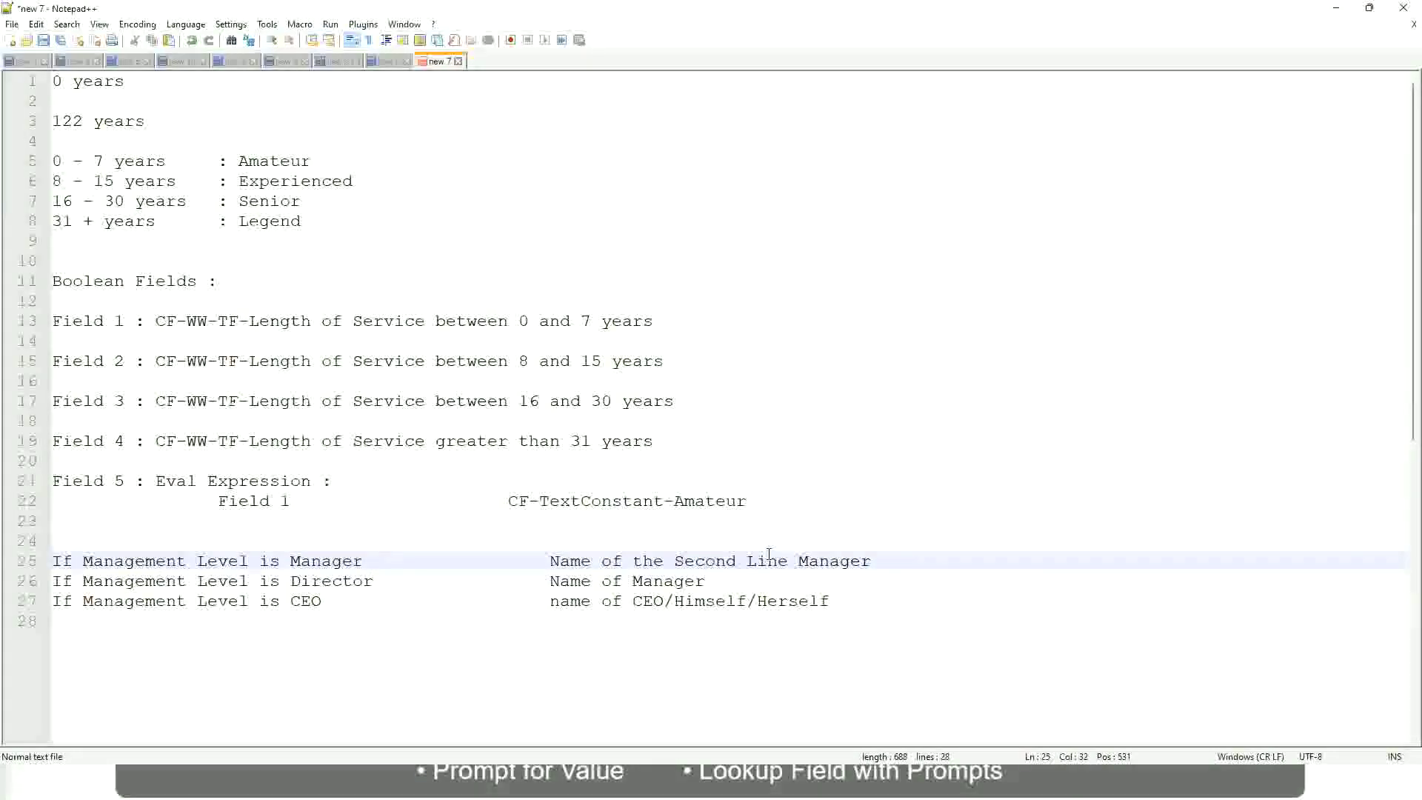
click(728, 559)
click(893, 559)
click(839, 552)
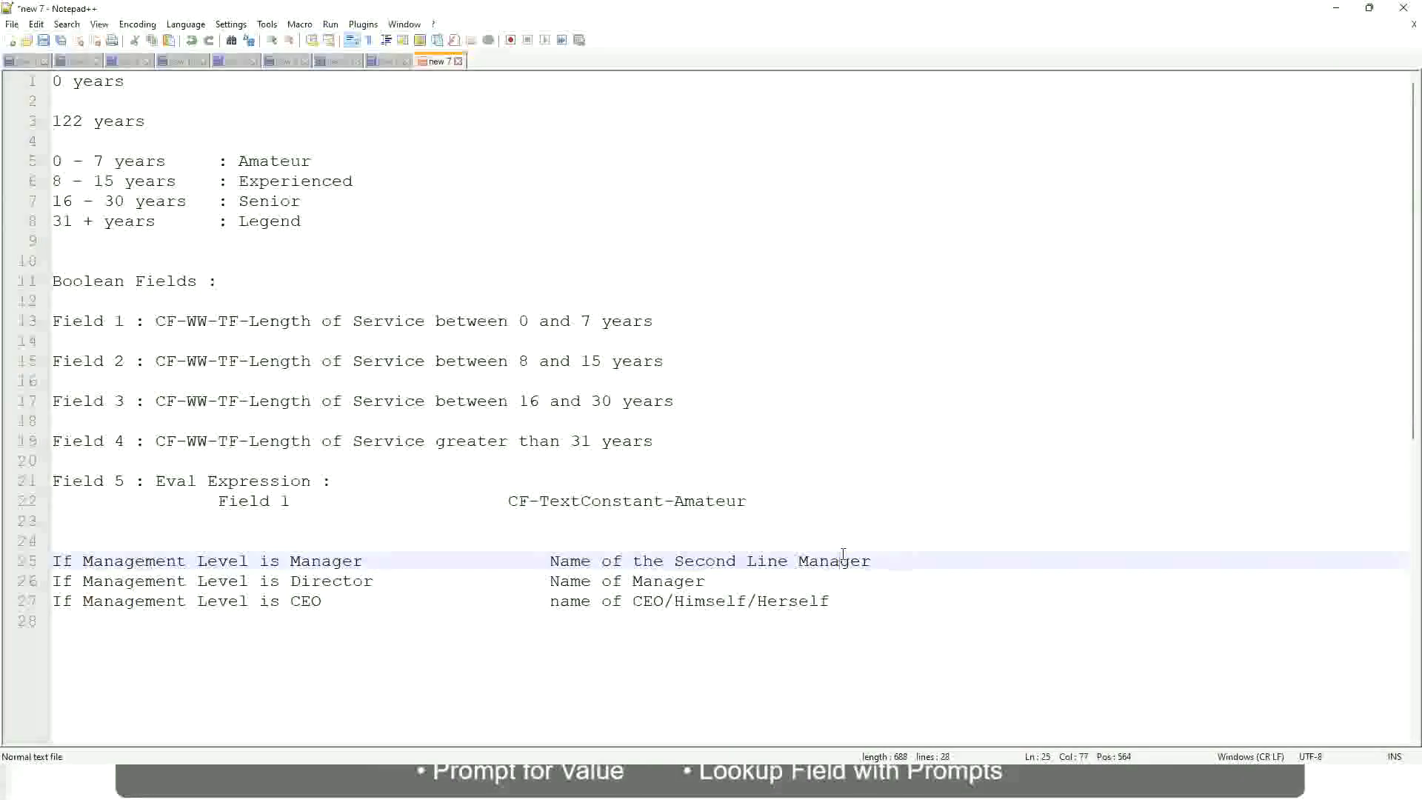
- Compare the fixed experience labels on lines 5 to 8 with the manager-name outcomes on lines 25 to 27
double_click(272, 163)
double_click(272, 181)
double_click(272, 201)
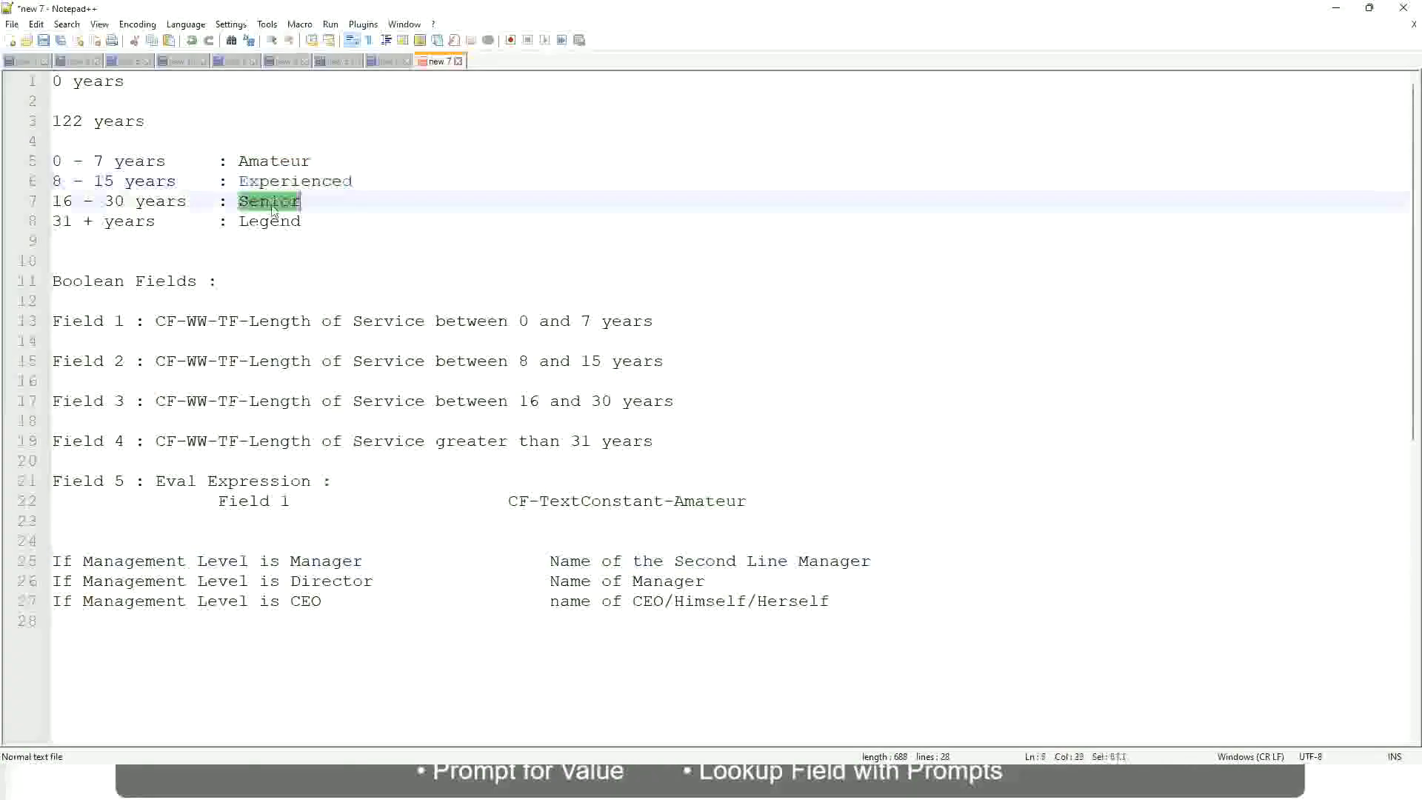
click(270, 220)
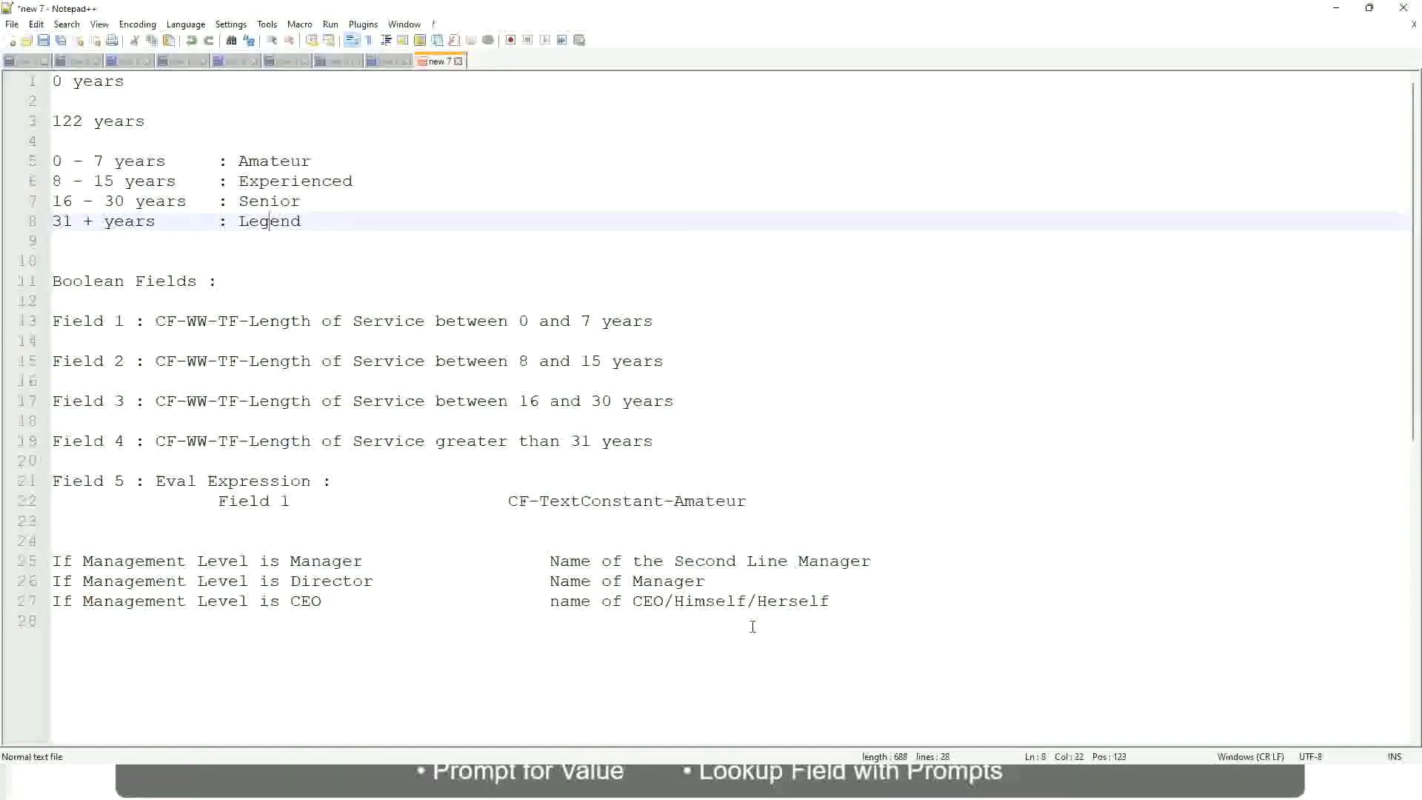
click(727, 601)
click(668, 581)
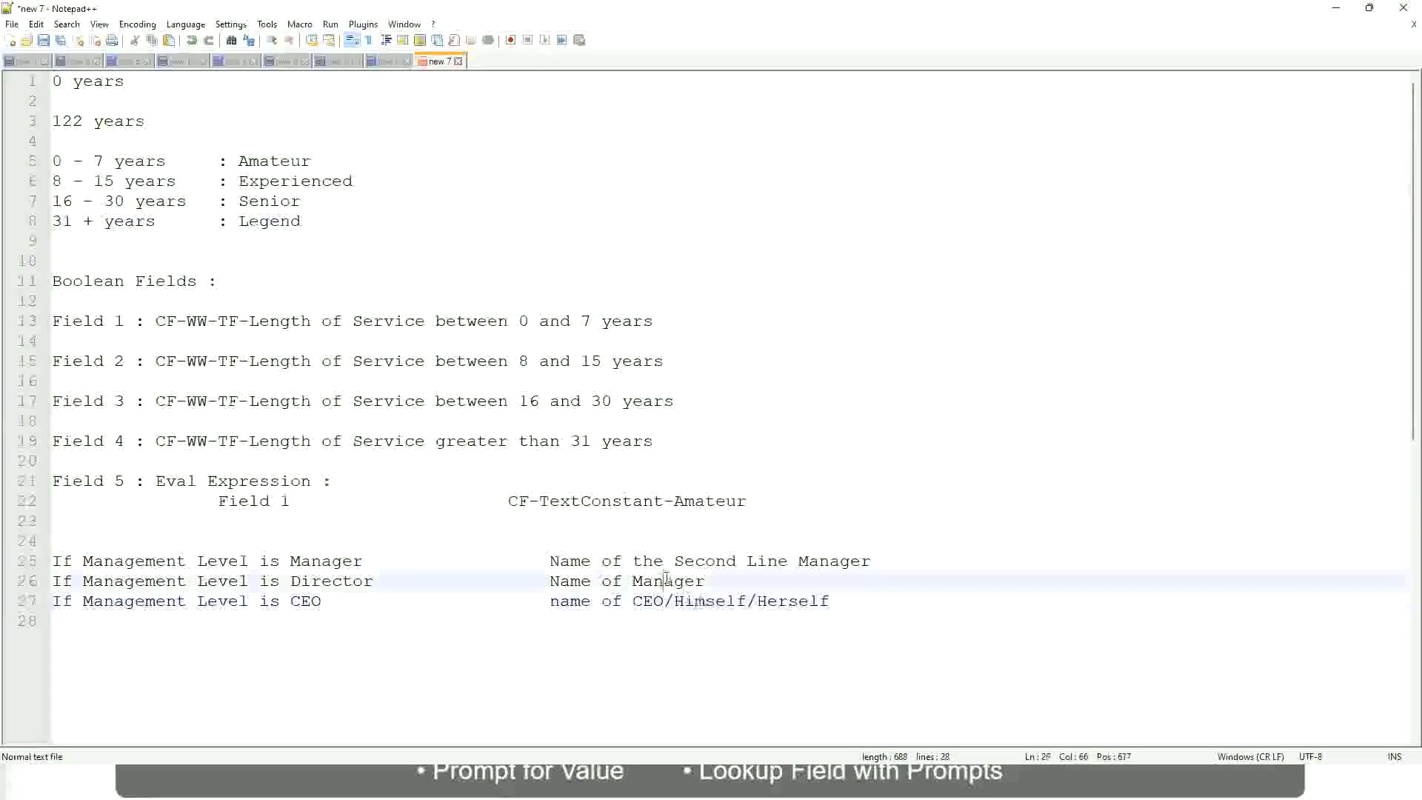
click(683, 563)
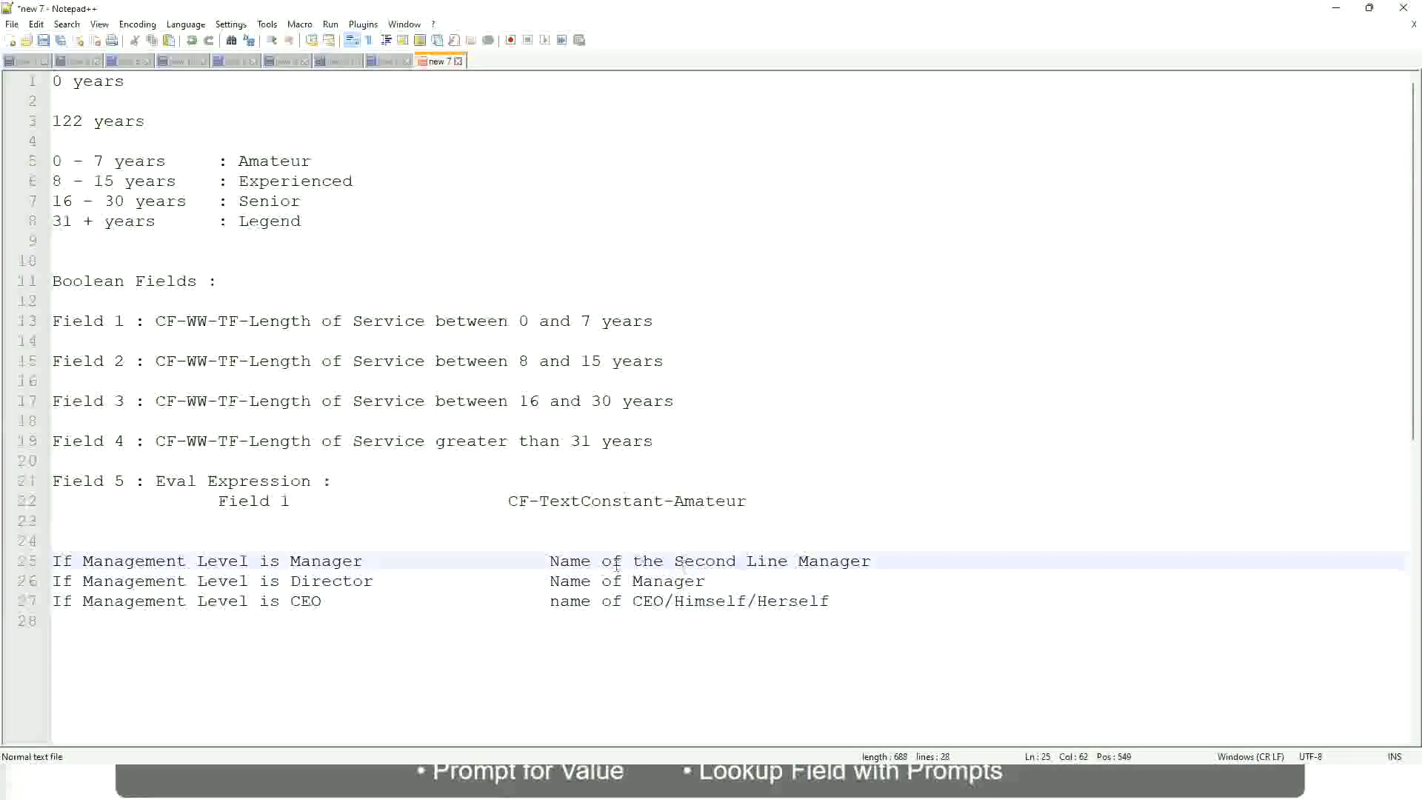
click(386, 588)
- Switch to Workday, copy the name of the saved calculated field CF-WW-LRB-Identify Experience Bands from years of Service, and finish its save confirmation
key(alt+Tab)
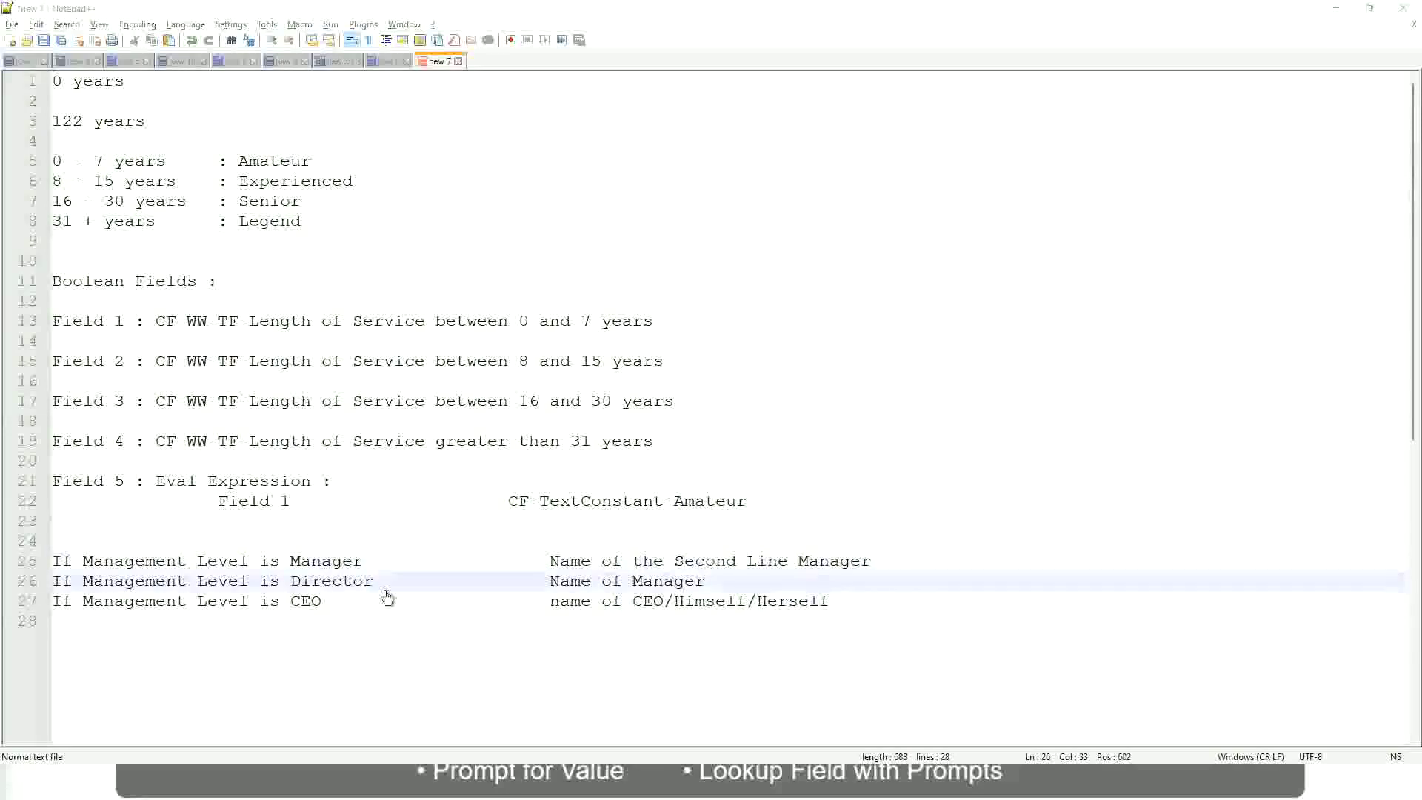
scroll(527, 256, down, 4)
scroll(553, 284, up, 4)
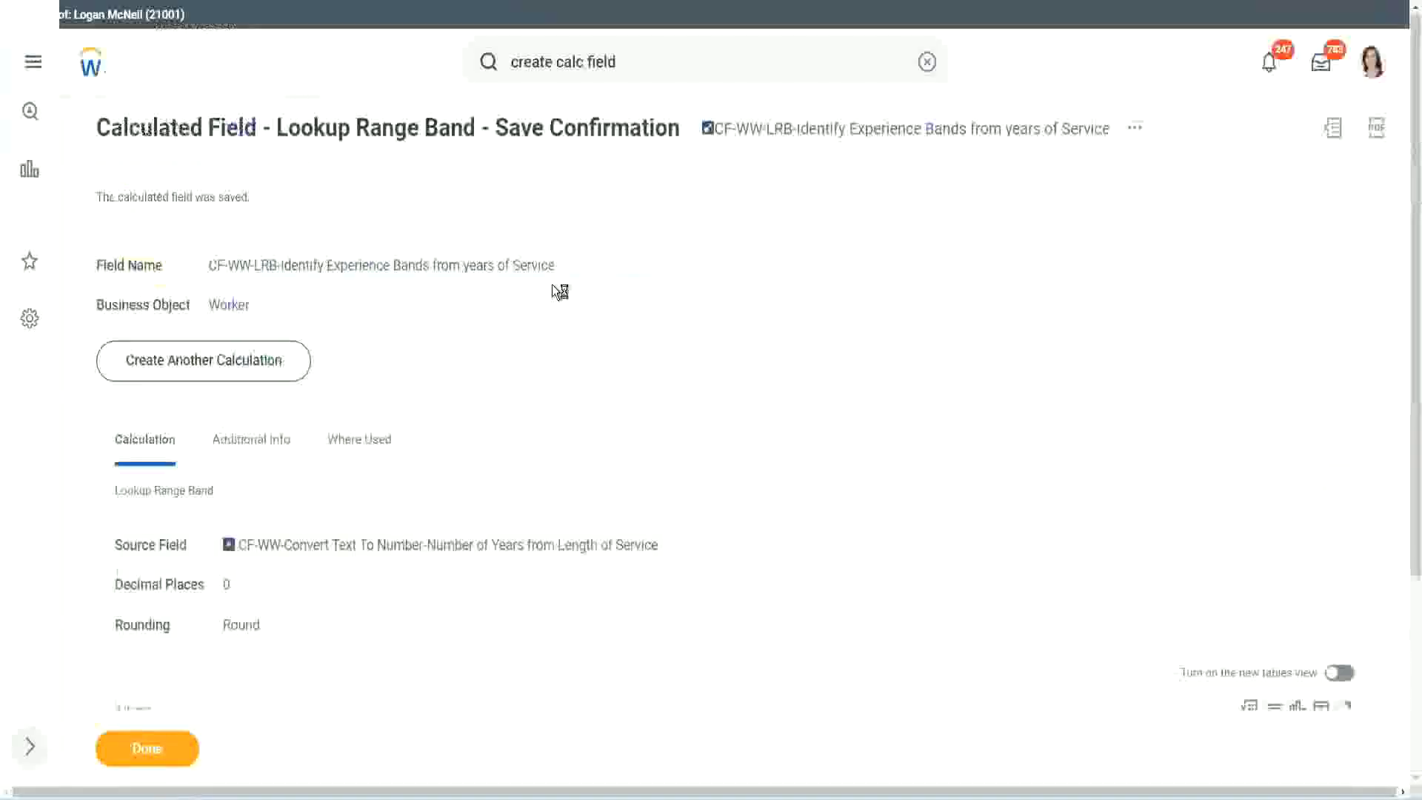
right_click(835, 142)
click(881, 222)
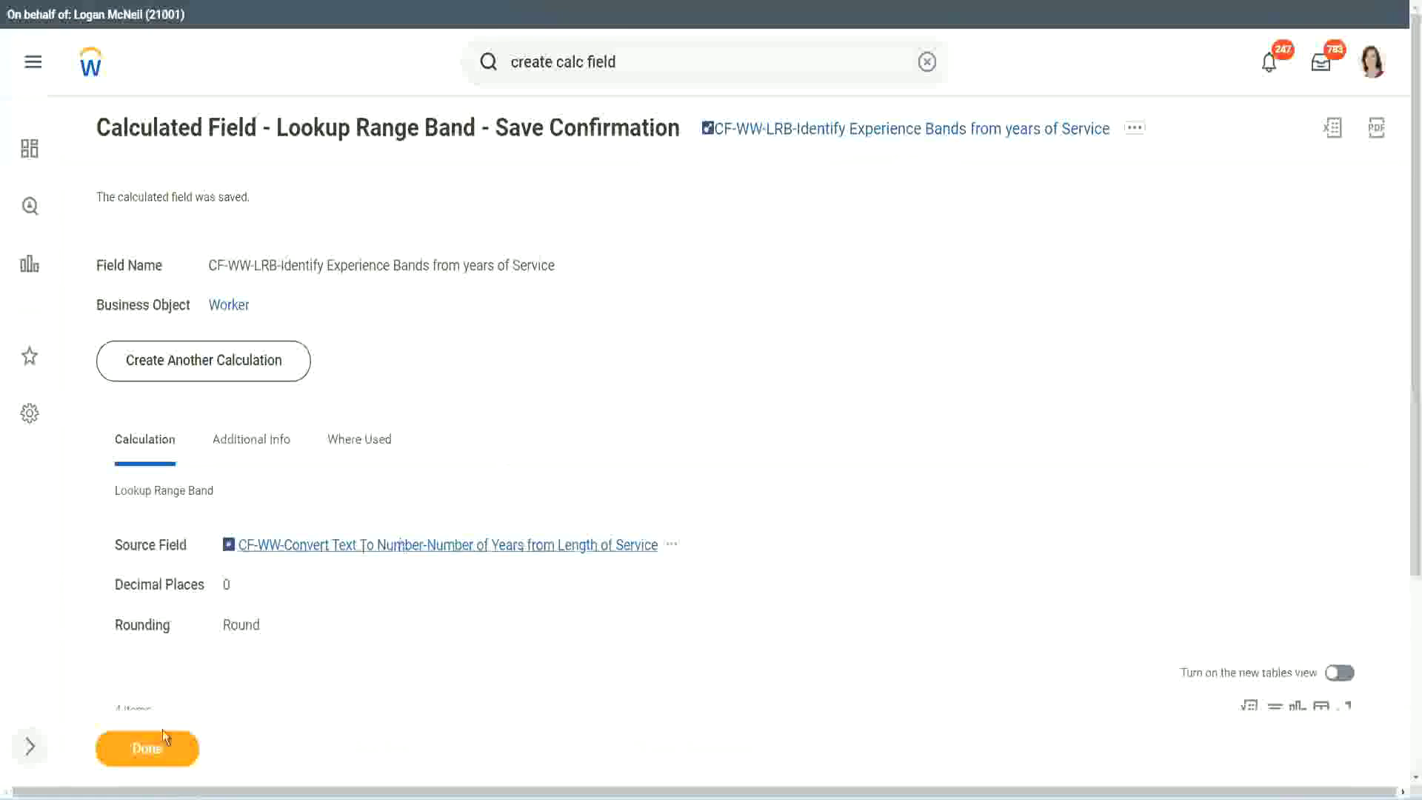
click(141, 754)
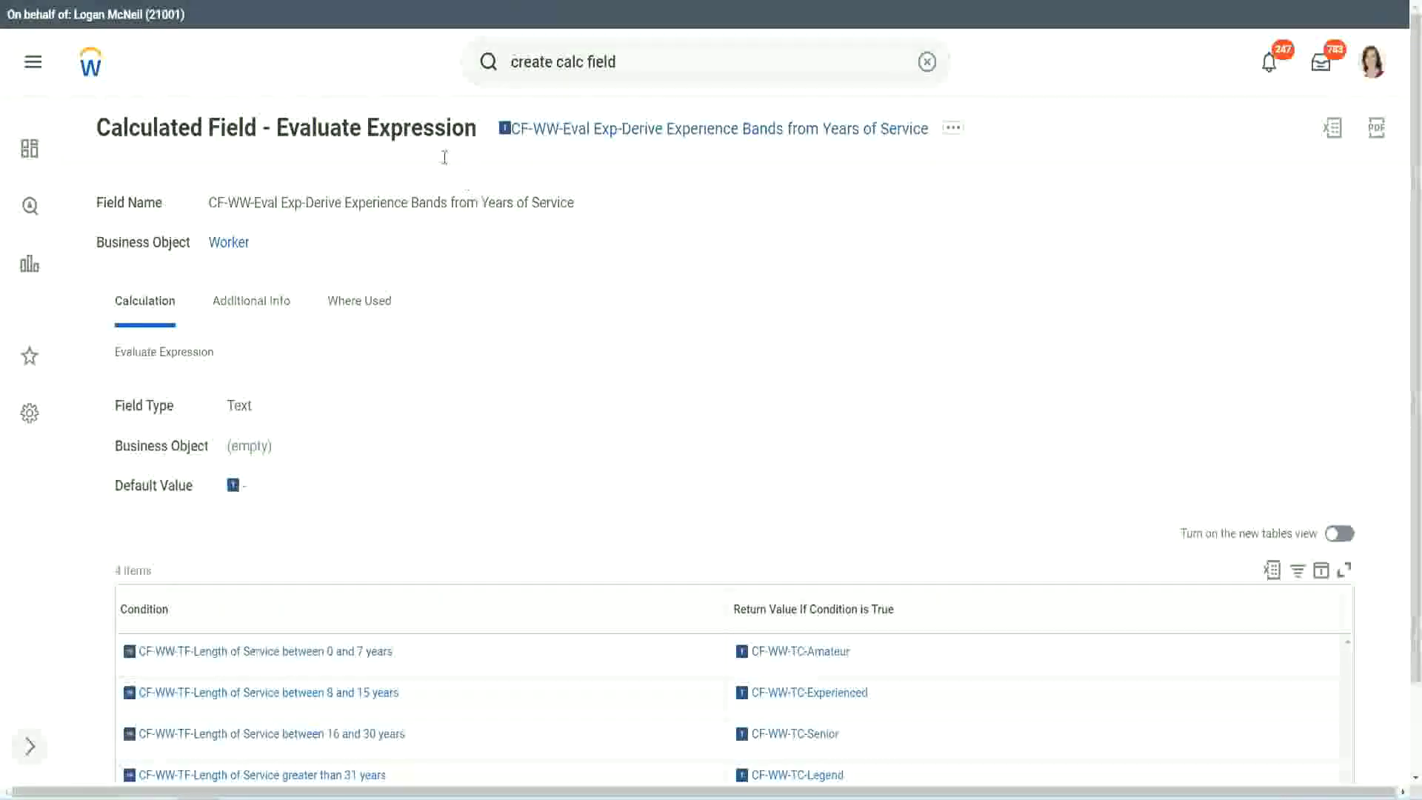
- Open the WW Employee Details custom report for editing
click(400, 2)
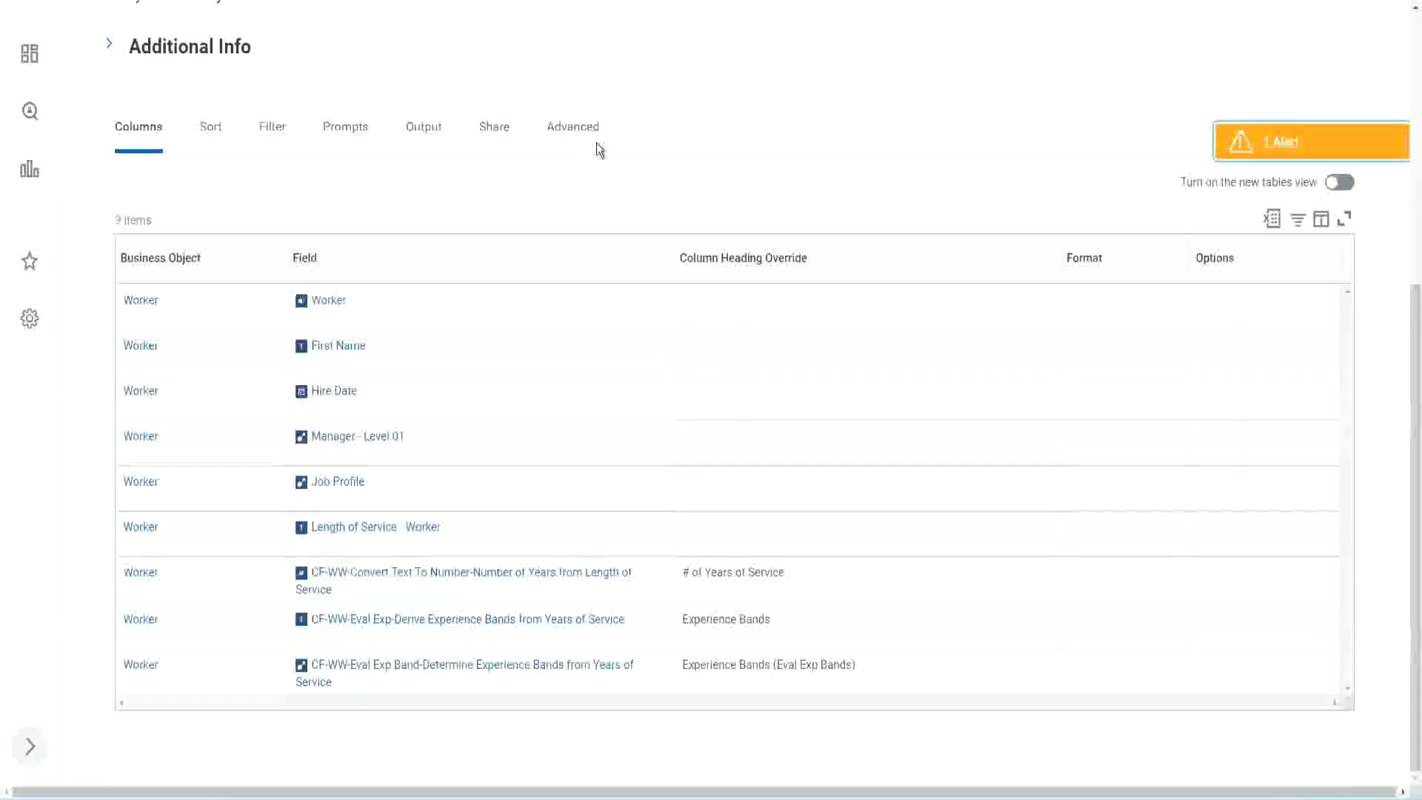
scroll(615, 167, up, 5)
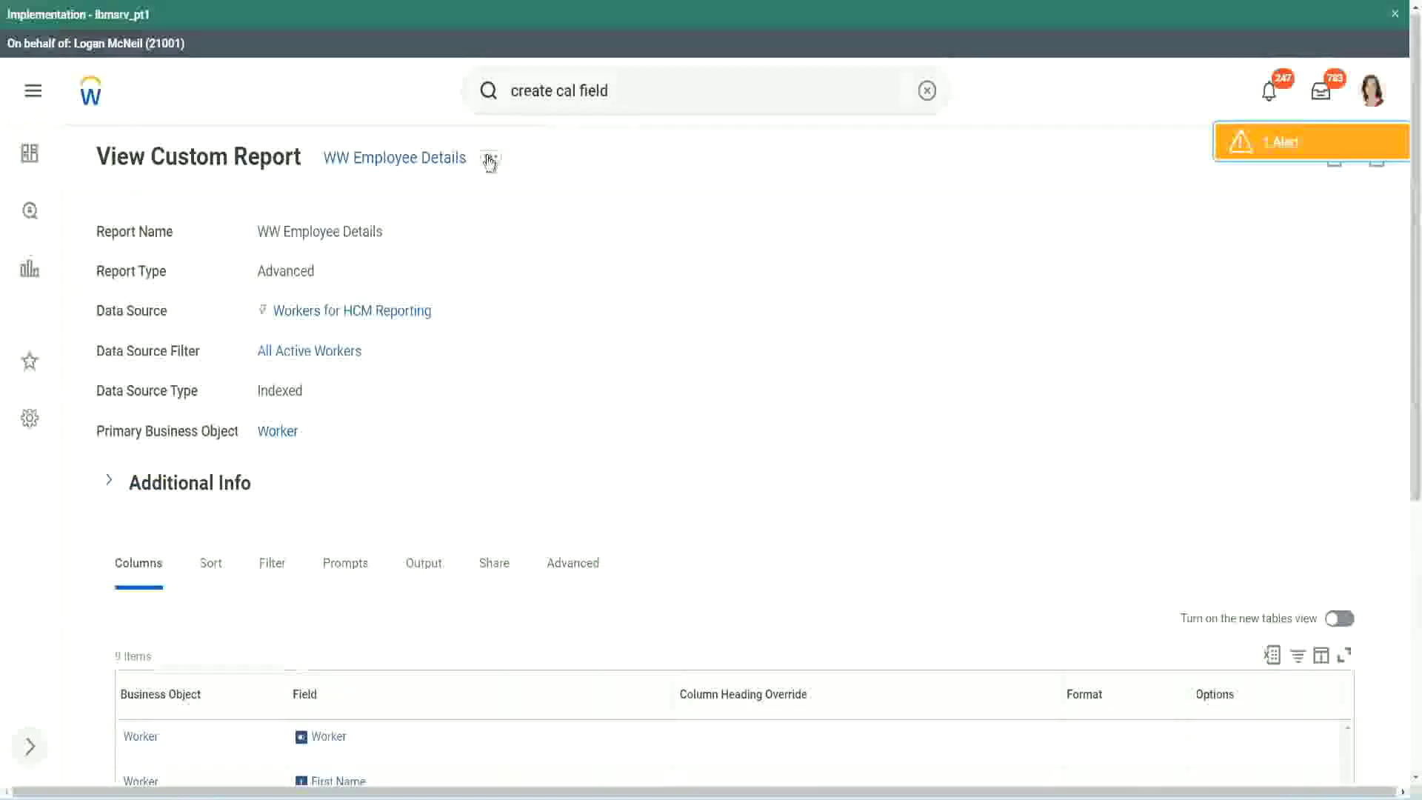
click(489, 159)
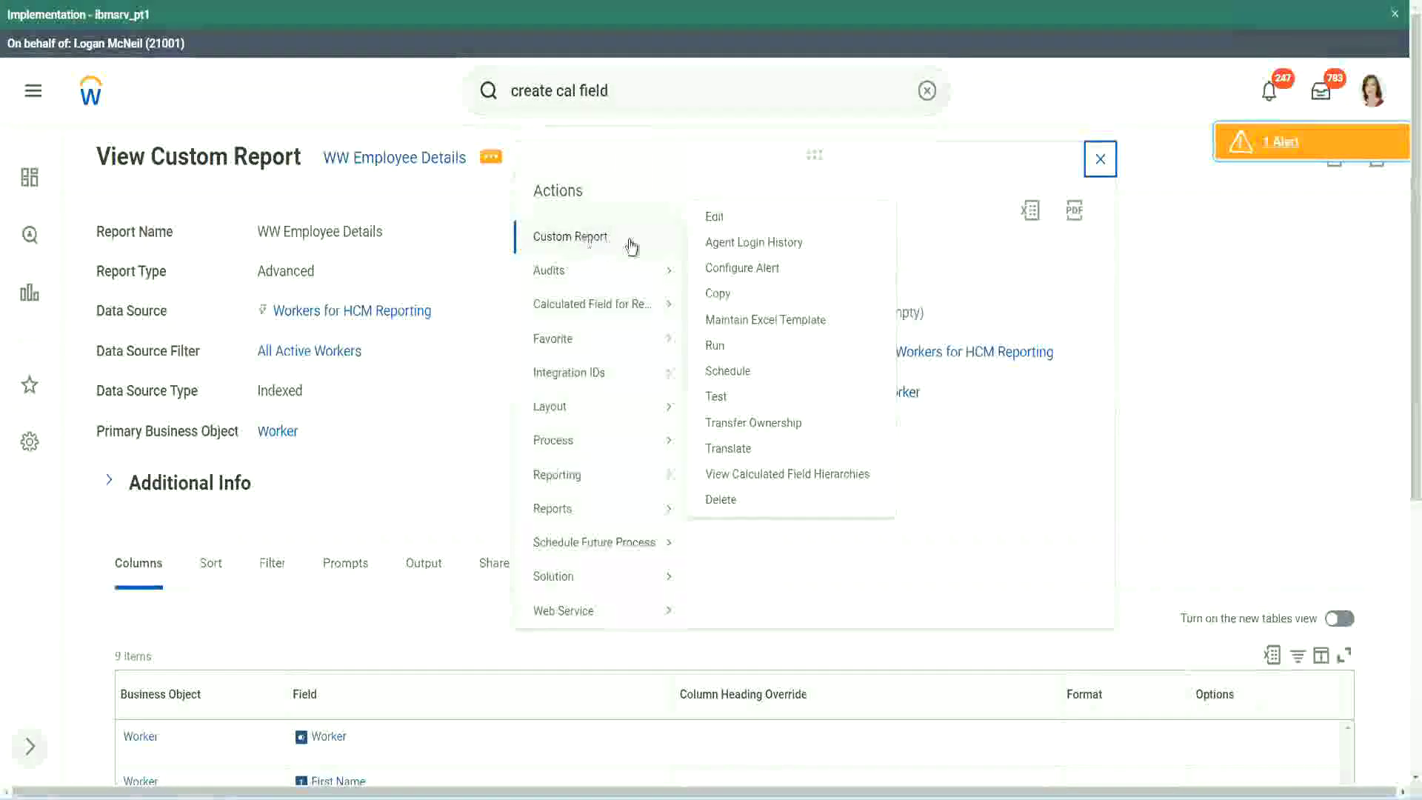
click(722, 218)
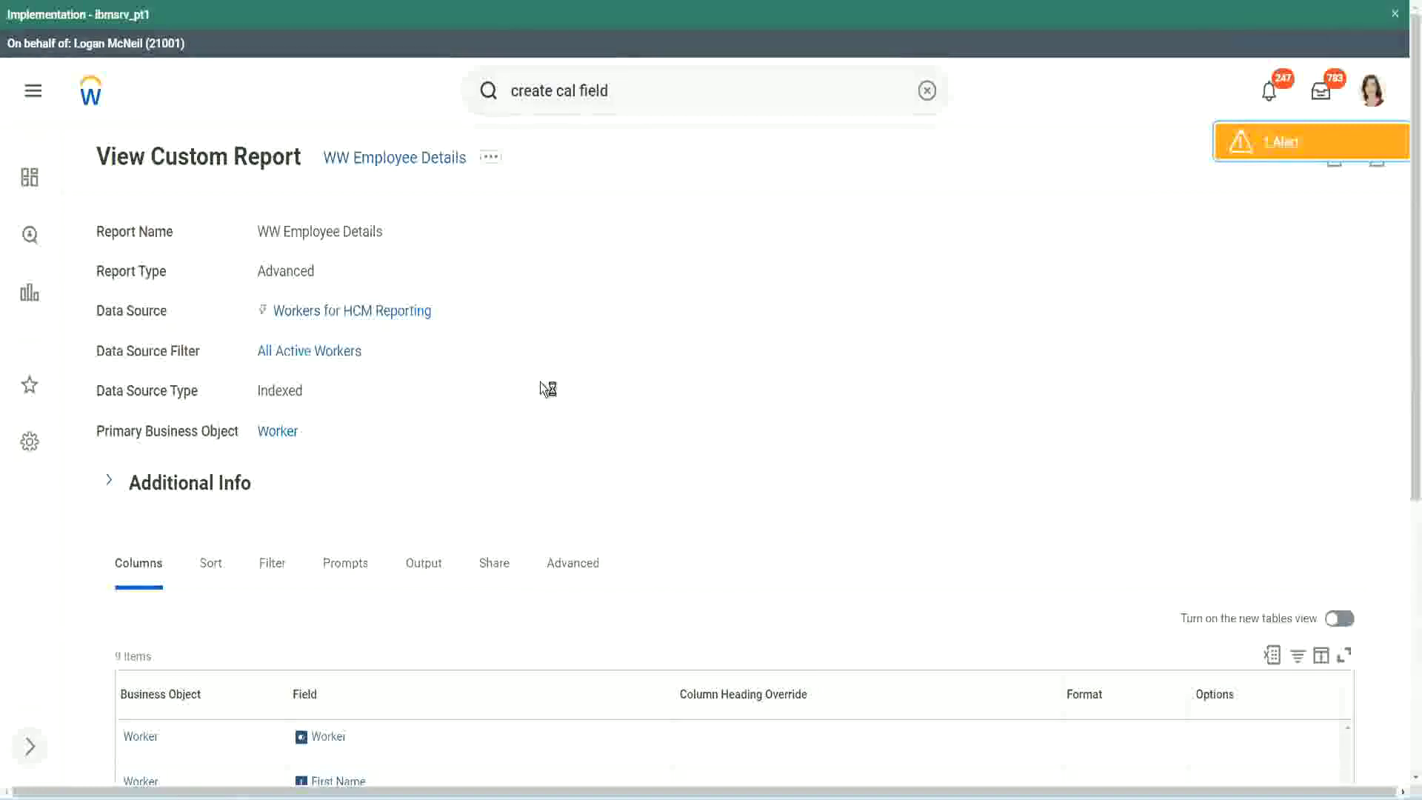
- Add a Worker column after the last report column using the field CF-WW-LRB-Identify Experience Bands from years of Service
scroll(541, 383, down, 6)
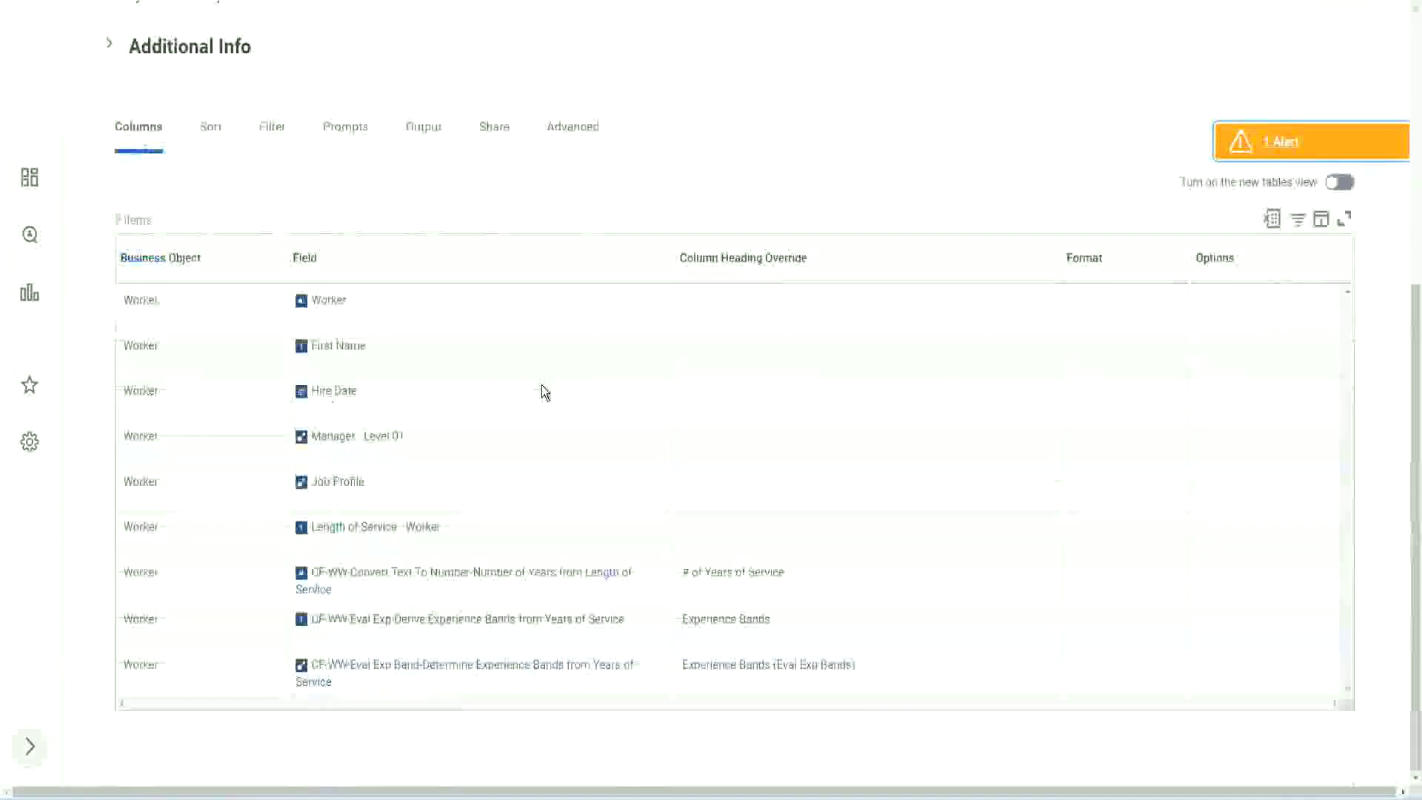
scroll(533, 411, down, 8)
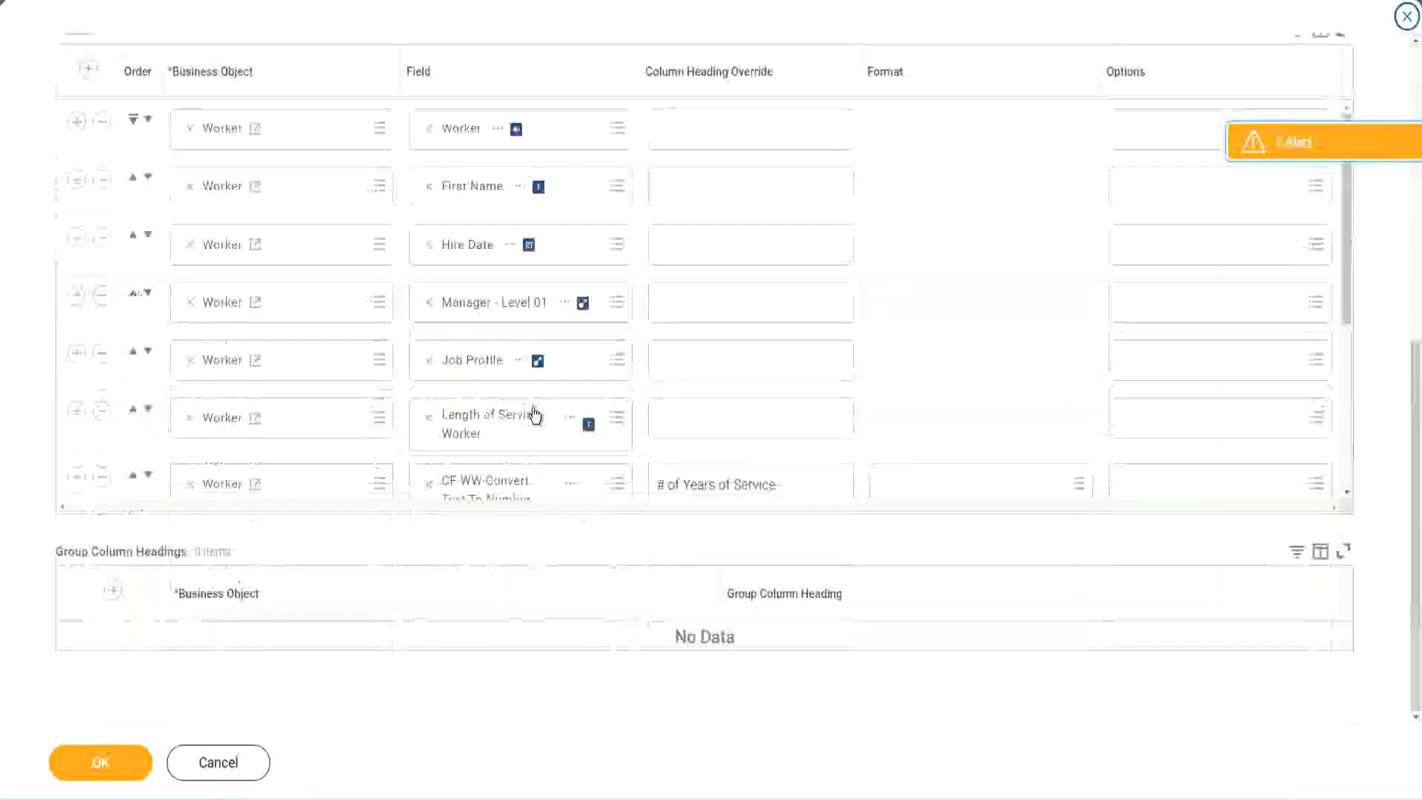
scroll(181, 493, down, 4)
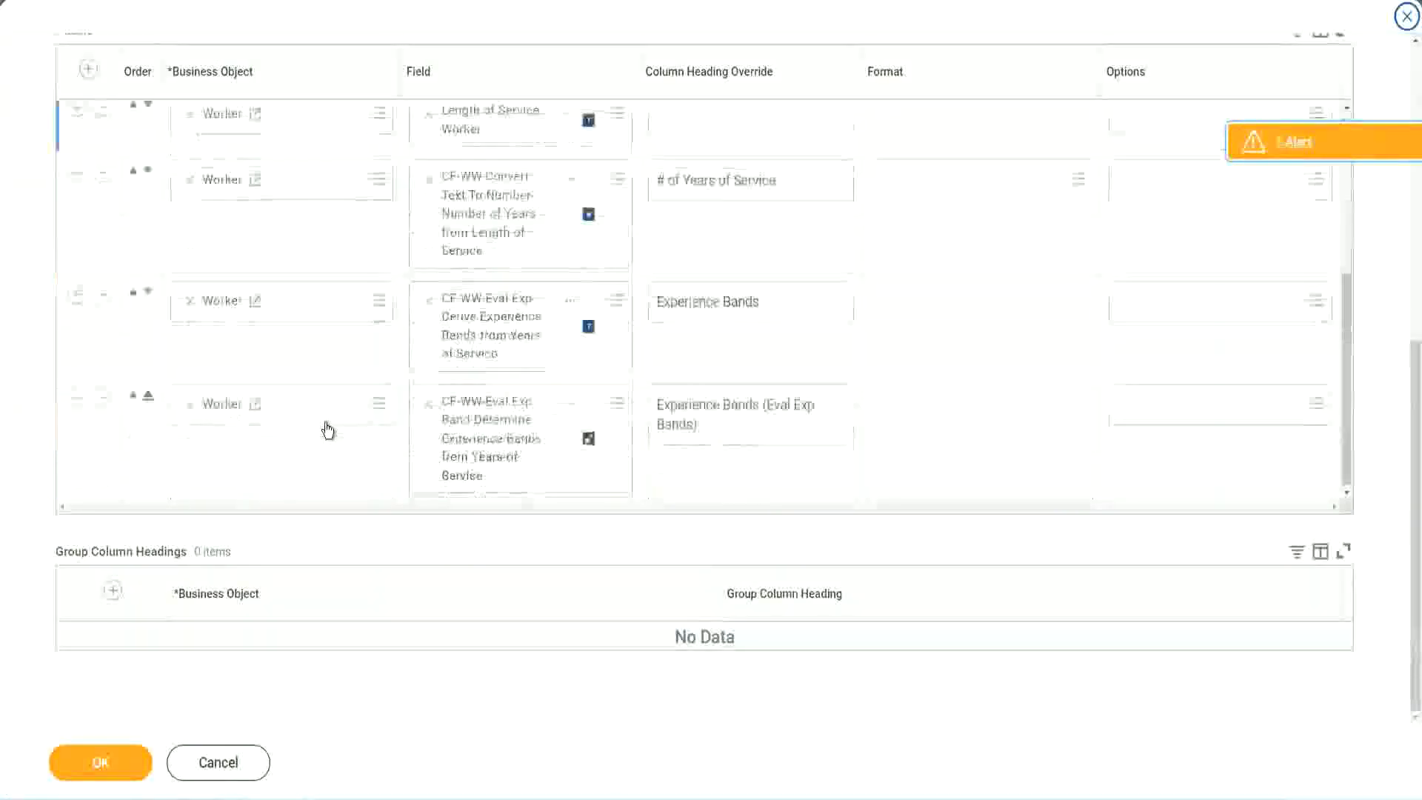
click(76, 400)
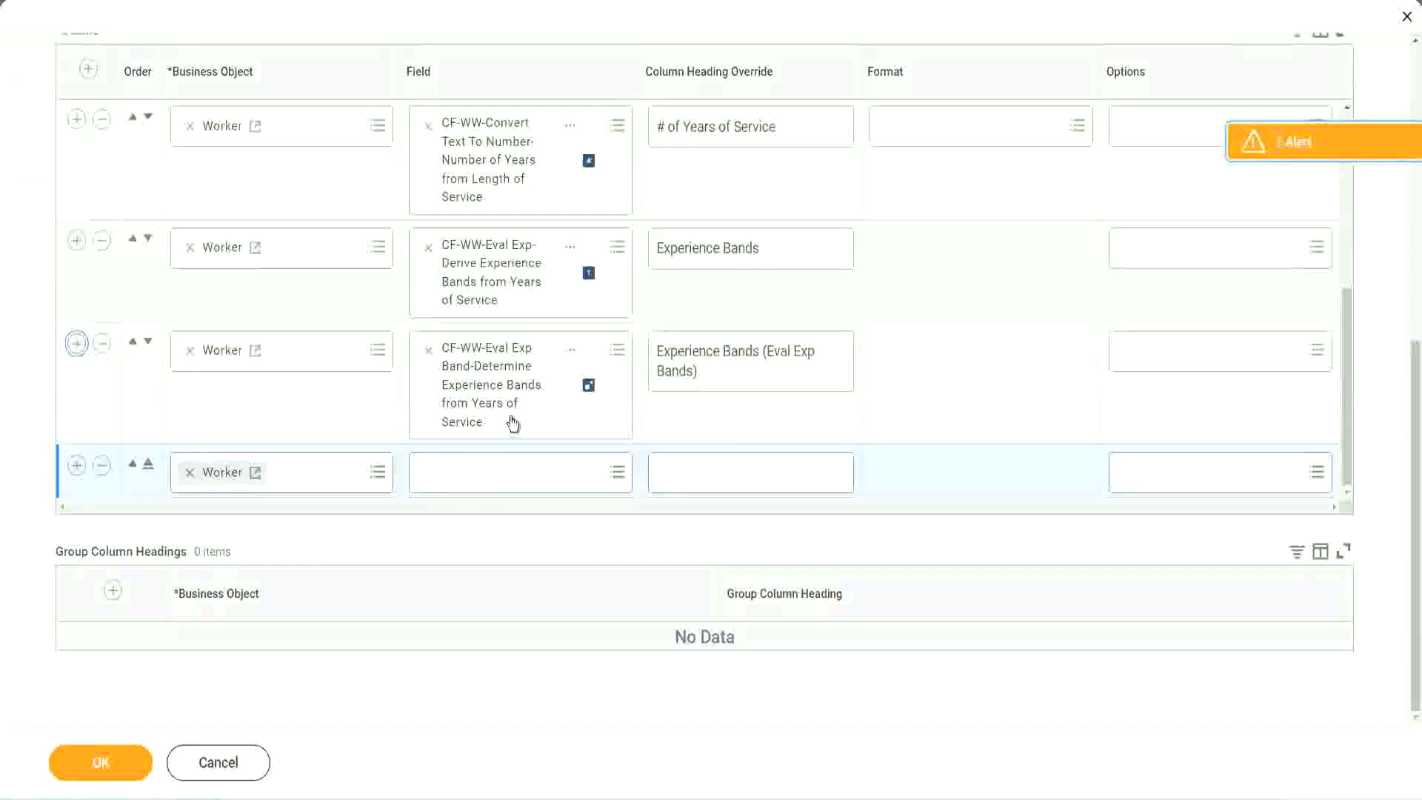
click(481, 473)
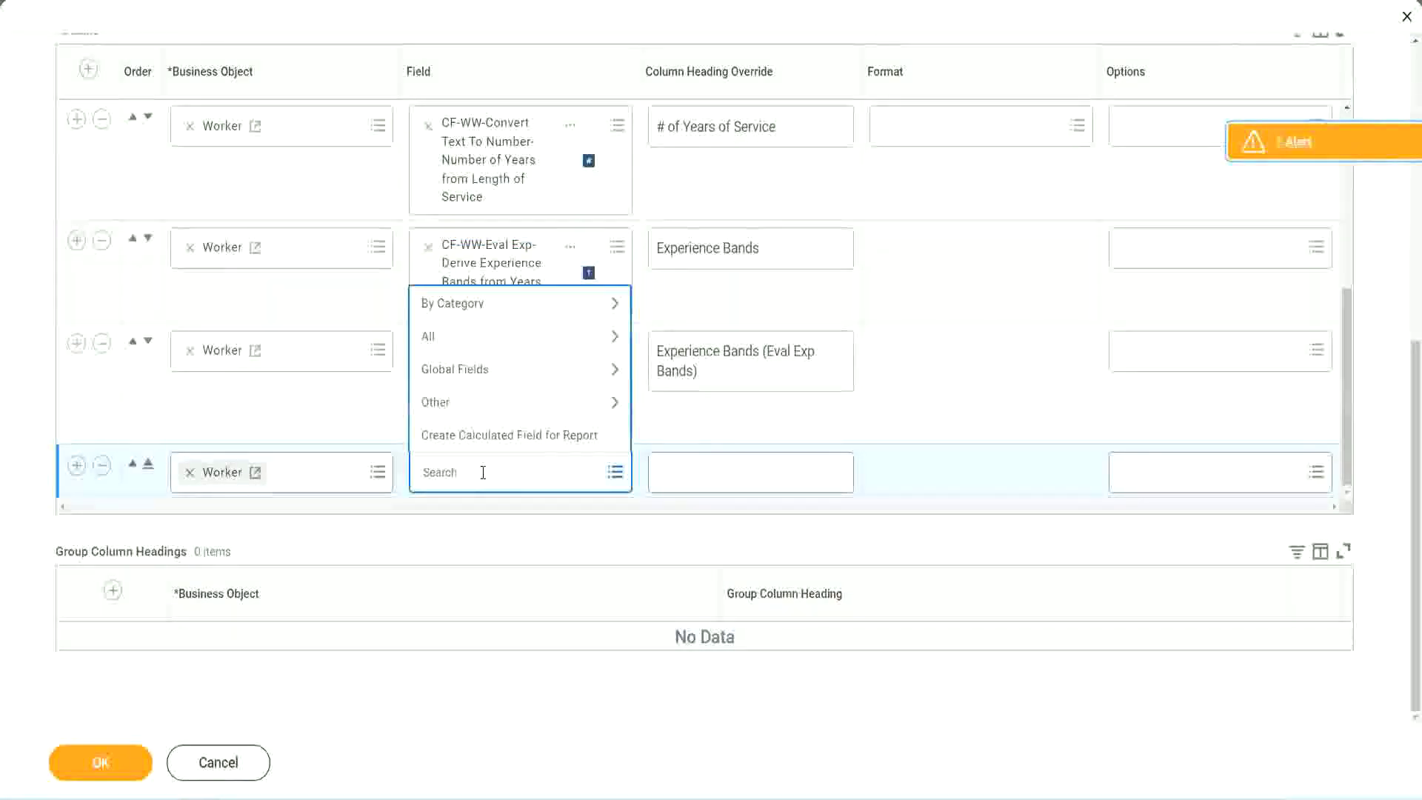
key(ctrl+v)
key(Return)
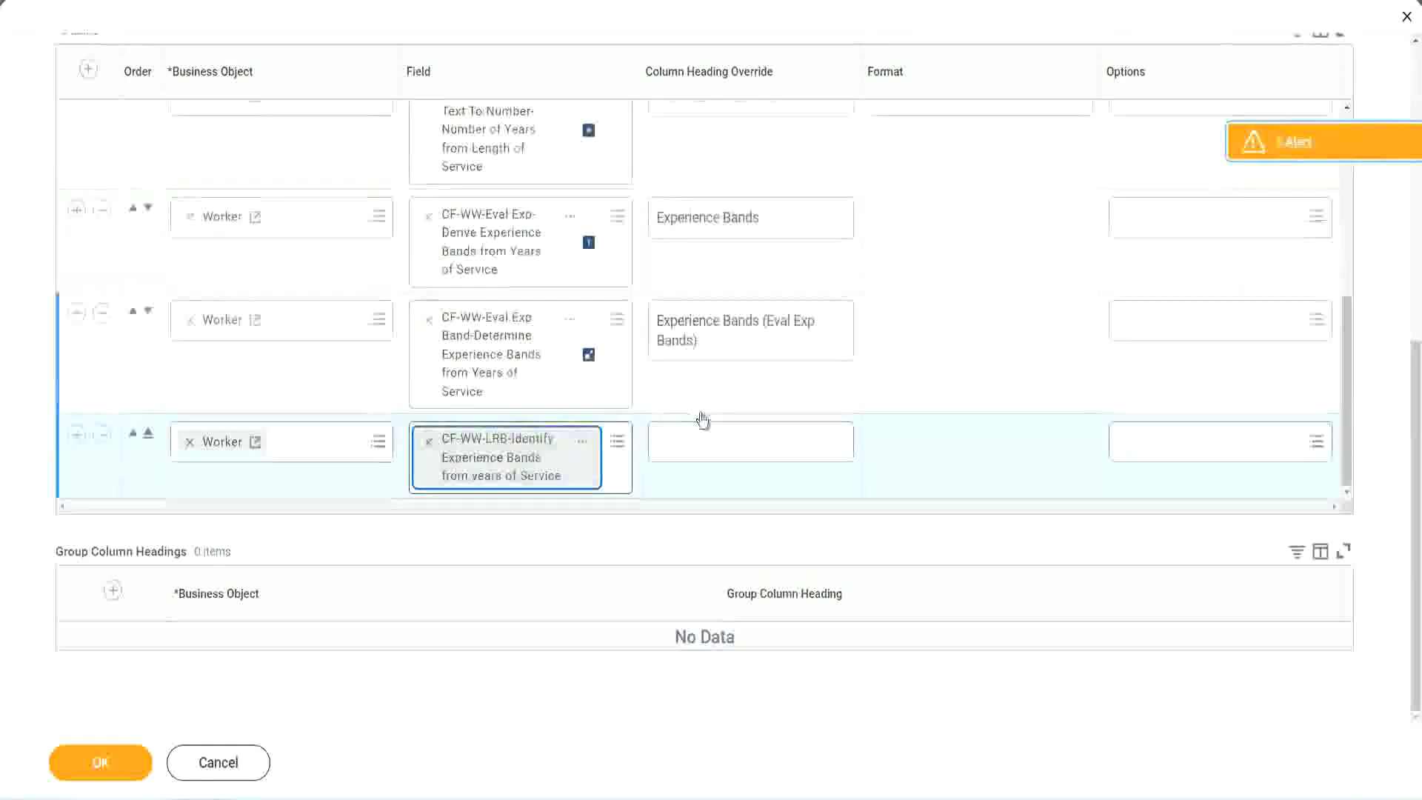
- Set the new LRB column's heading override to "Experience Bands (LRB)"
click(709, 433)
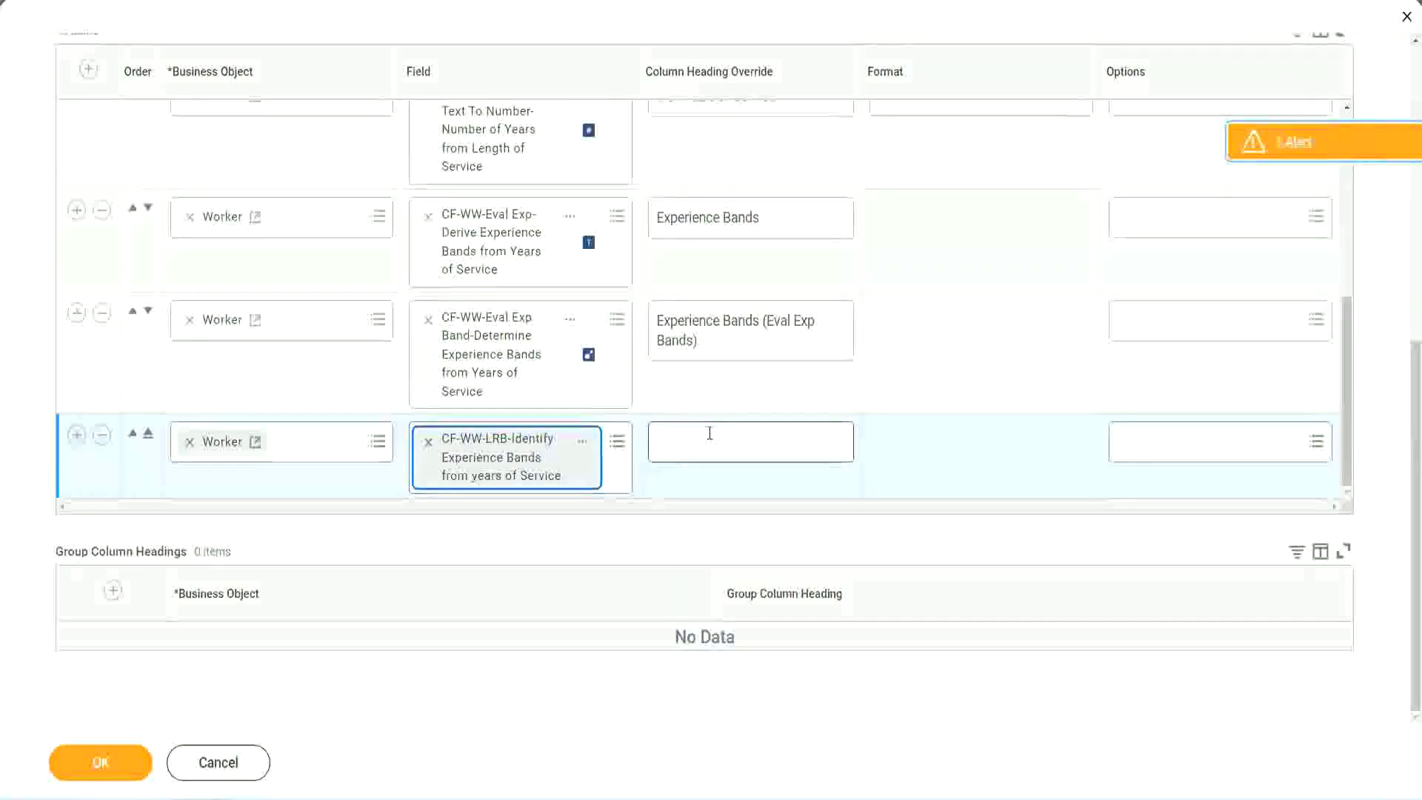
text(Ex)
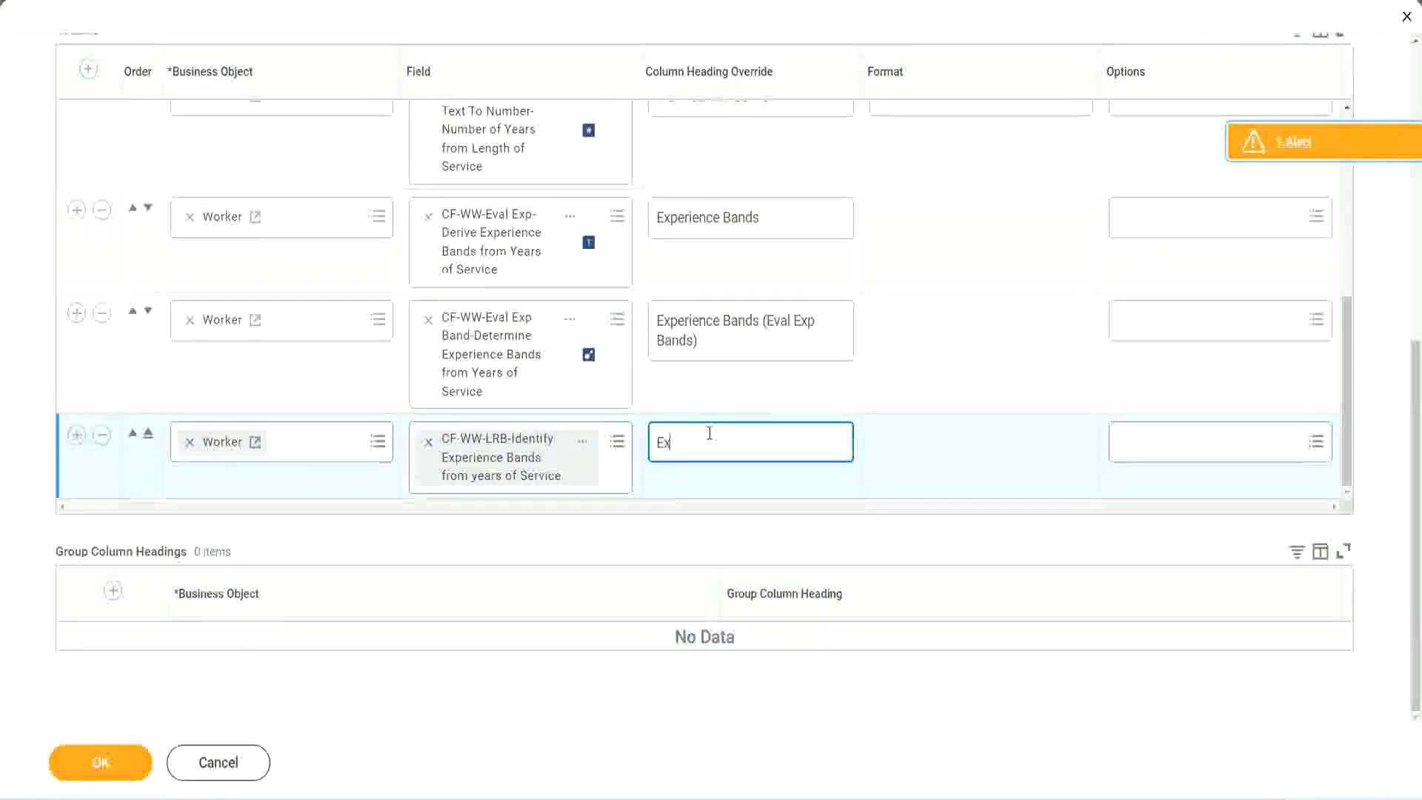
text(perienc)
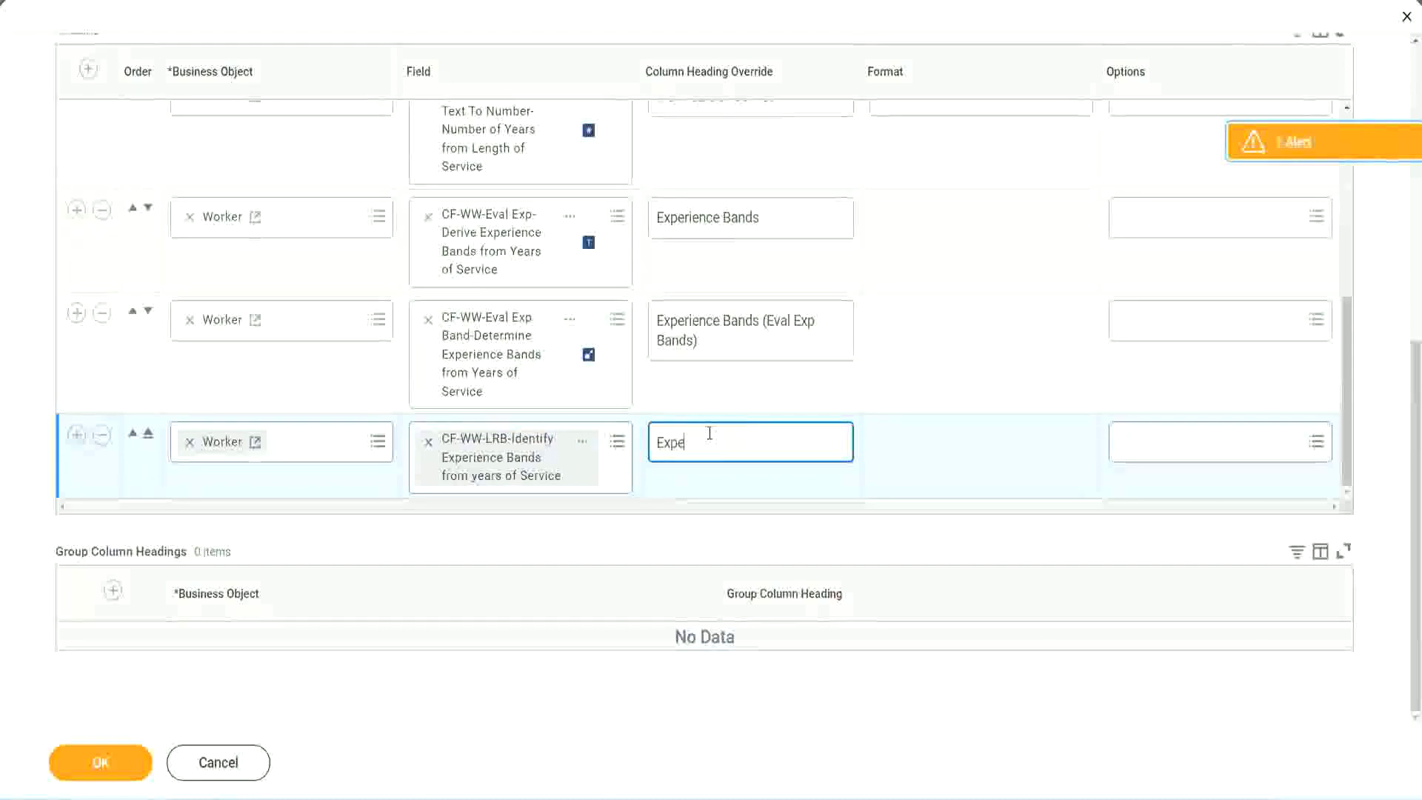
key(BackSpace)
key(BackSpace)
key(BackSpace)
key(BackSpace)
key(BackSpace)
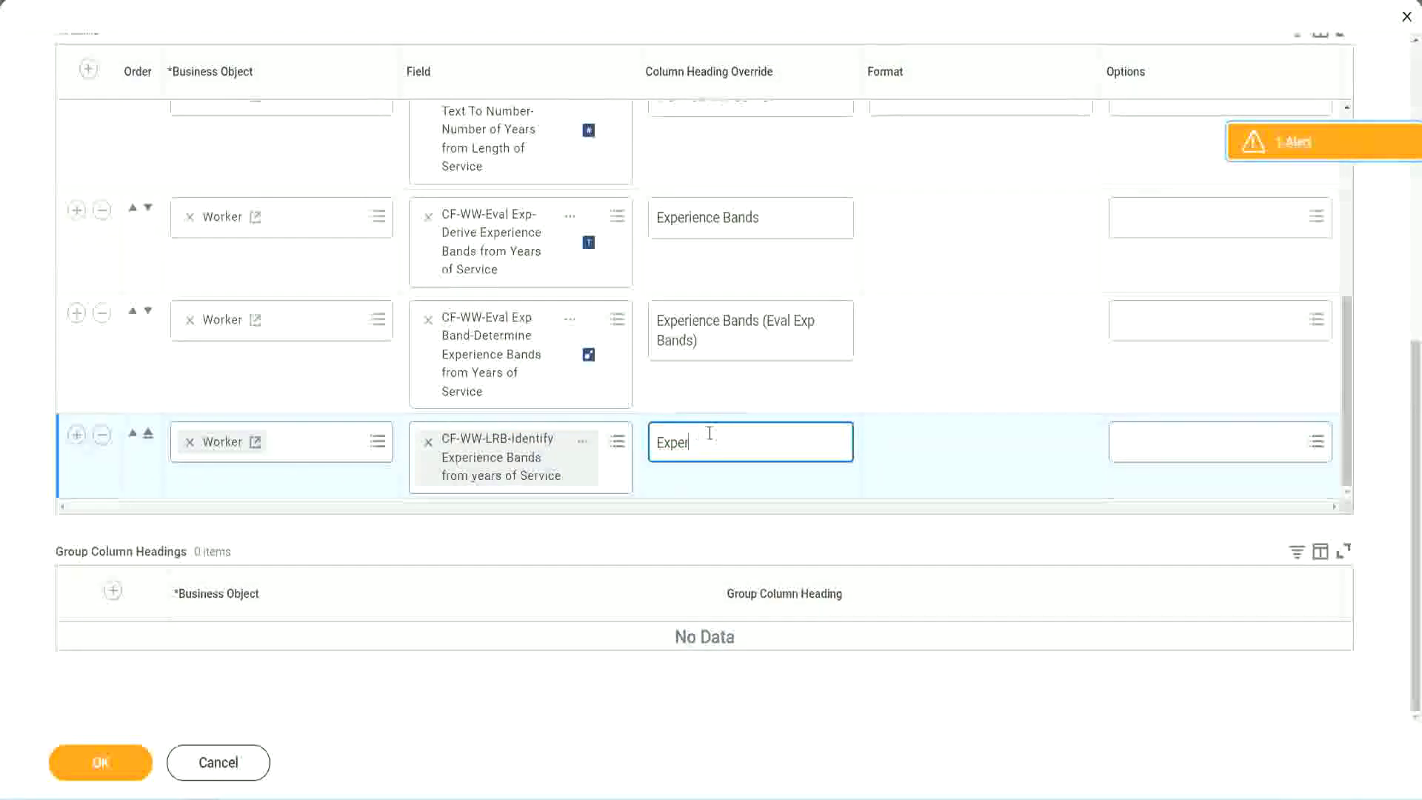
text(rience Band)
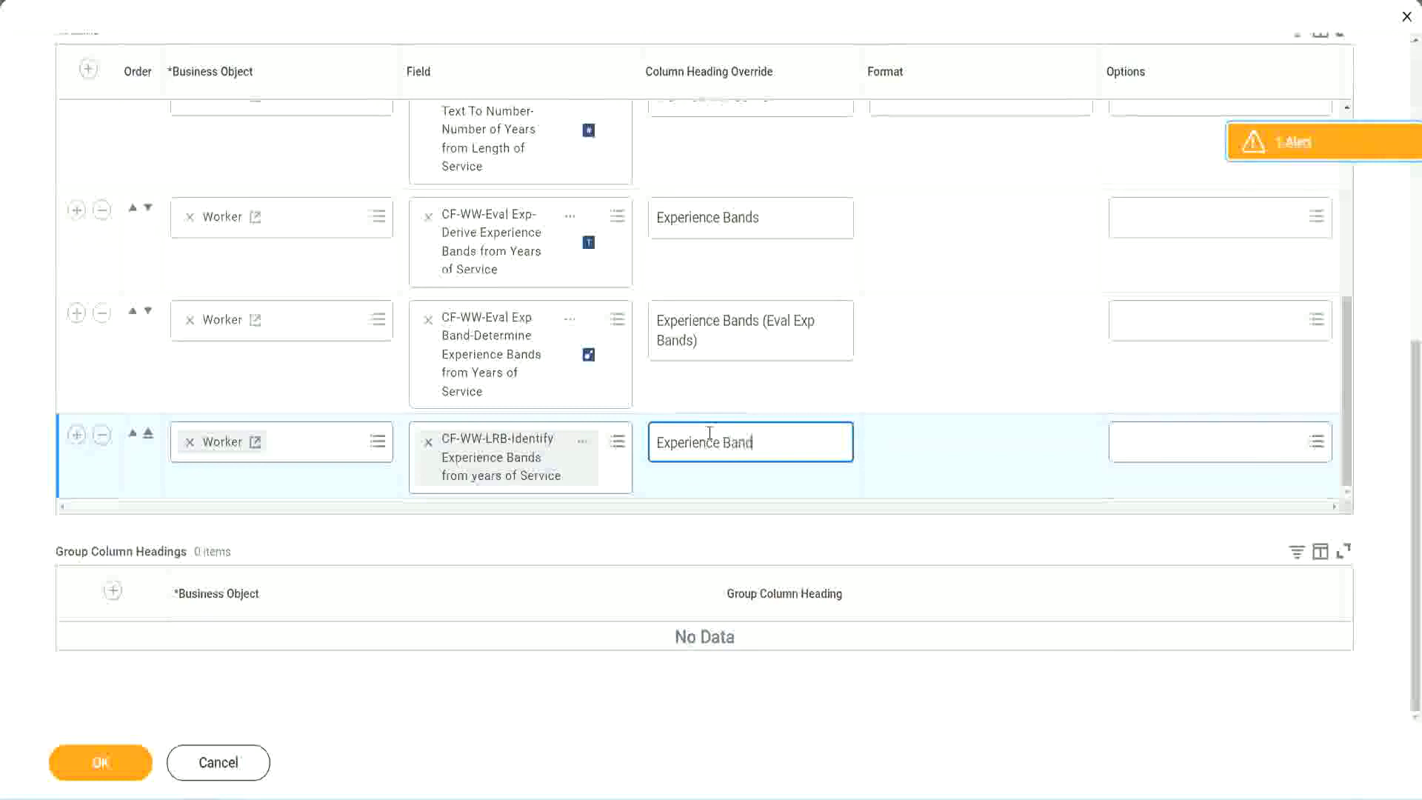
text(s (LRB))
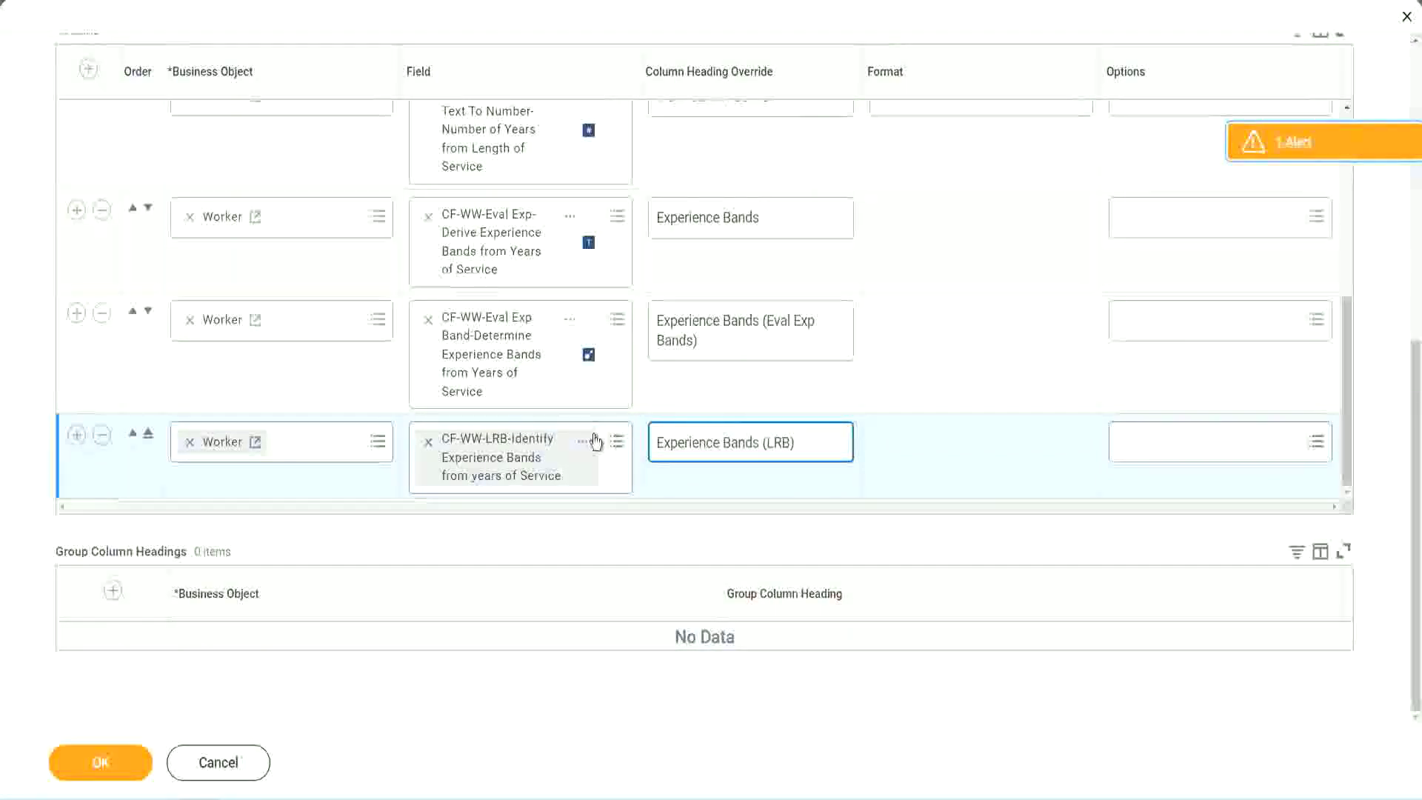
- Save the WW Employee Details report changes and run the report with the worker type, employee type and contingent worker type prompts blank
click(126, 779)
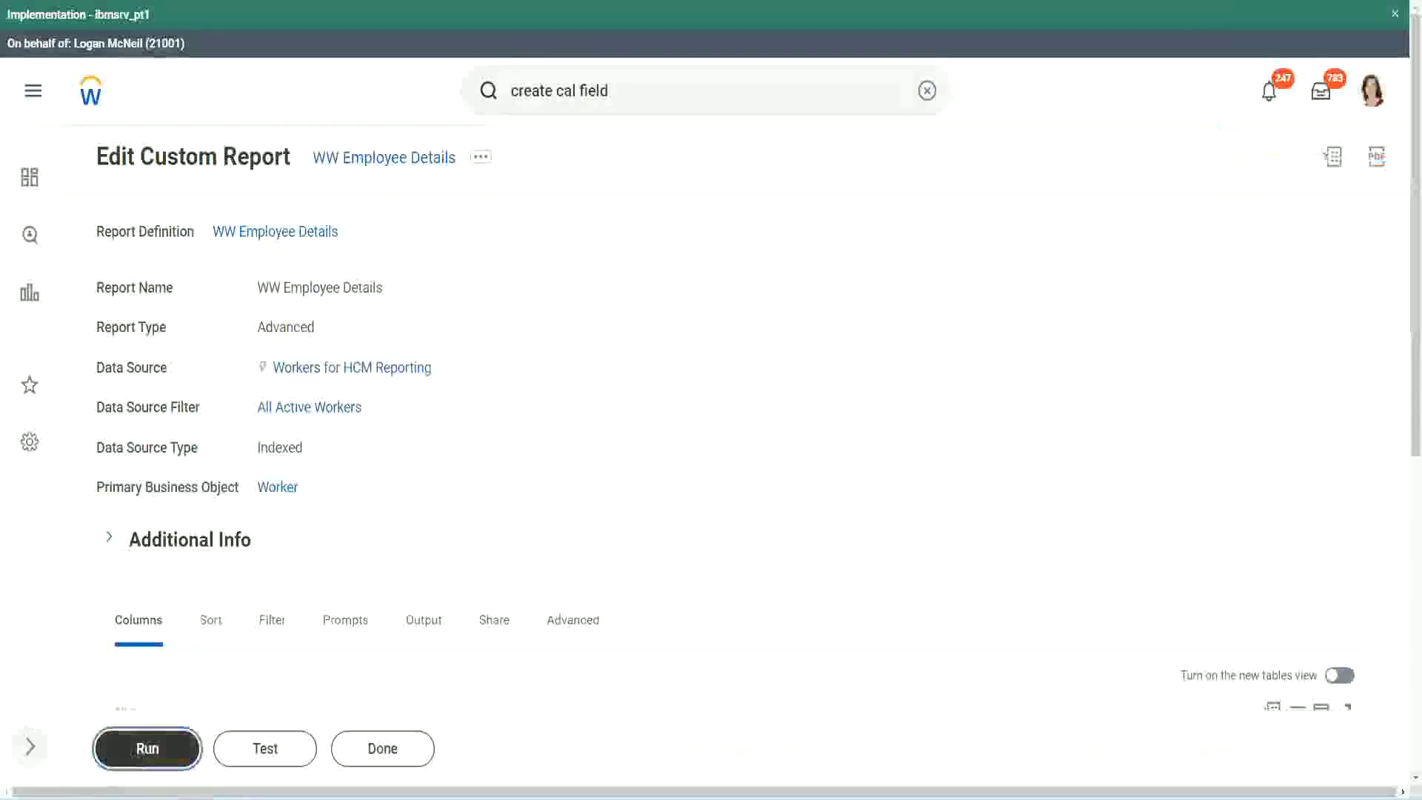
click(147, 748)
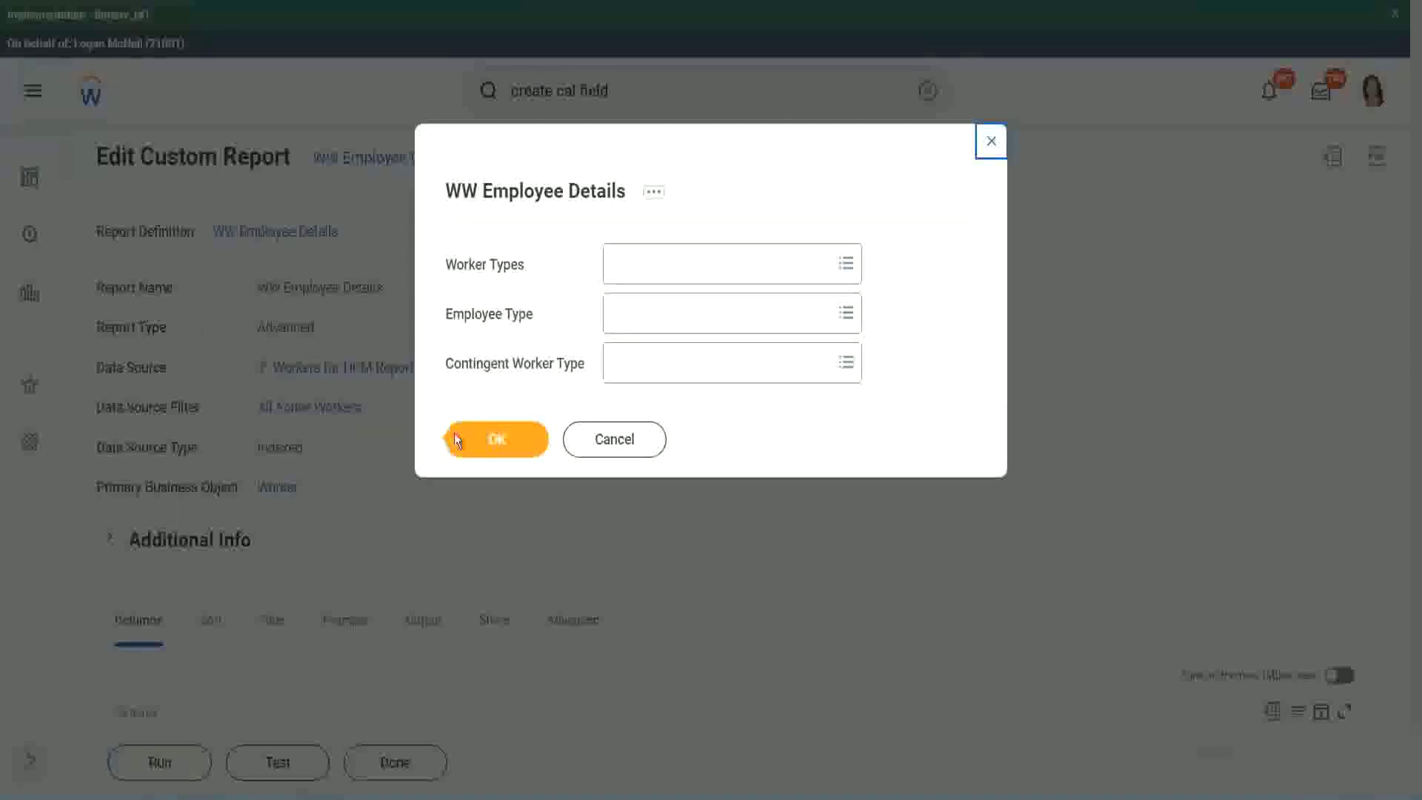
click(504, 442)
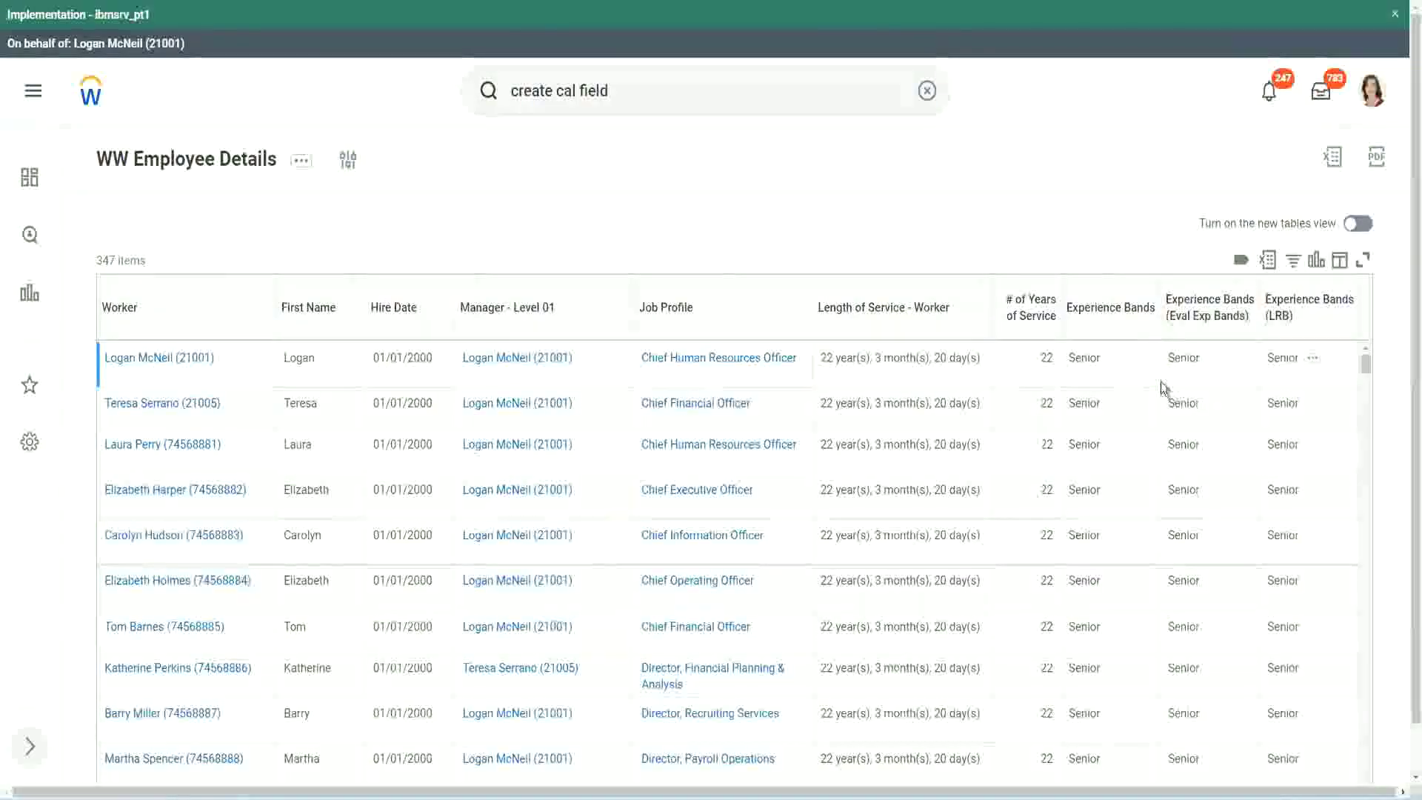
- Compare the Experience Bands, Experience Bands (Eval Exp Bands) and Experience Bands (LRB) columns across the workers in the report output
double_click(1089, 359)
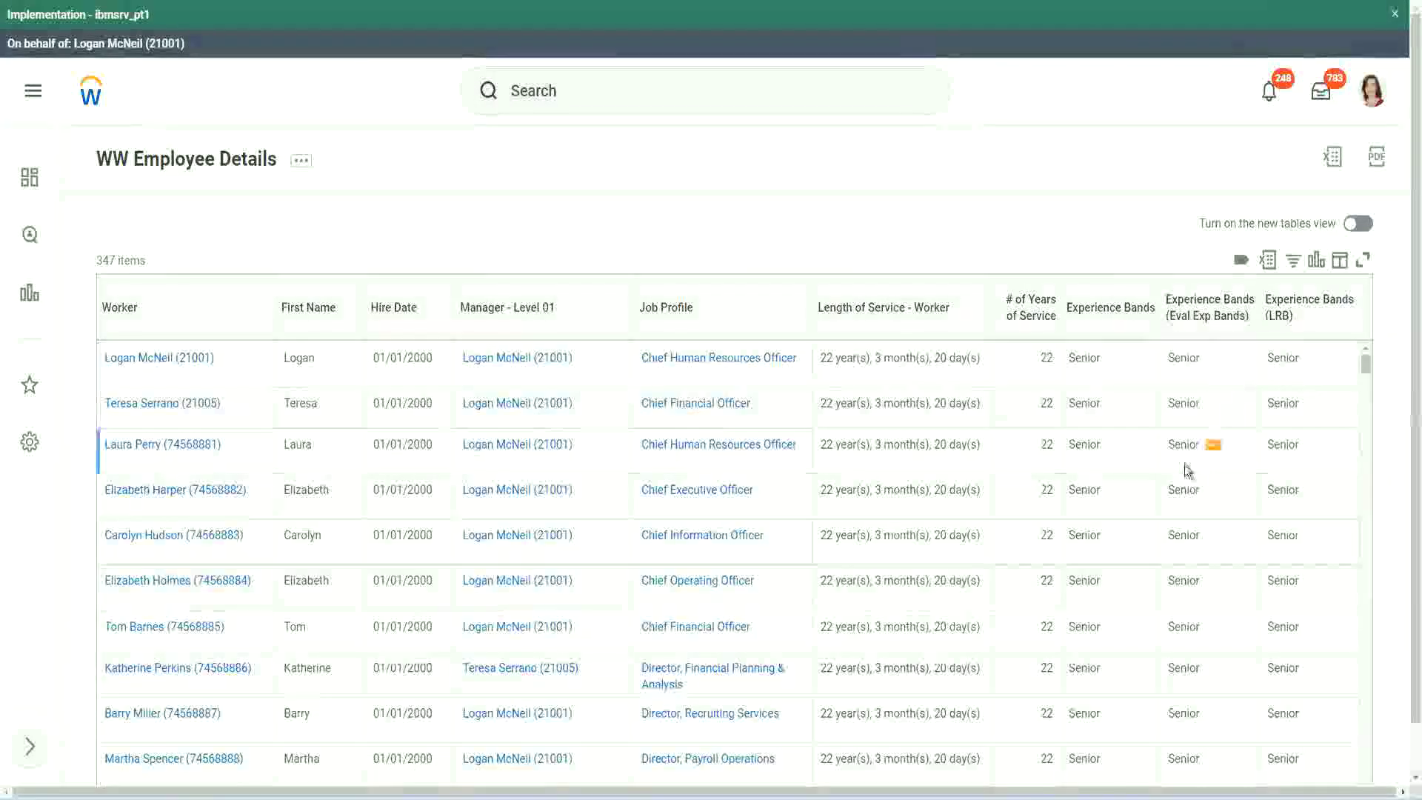
scroll(1183, 465, down, 10)
scroll(1175, 500, down, 3)
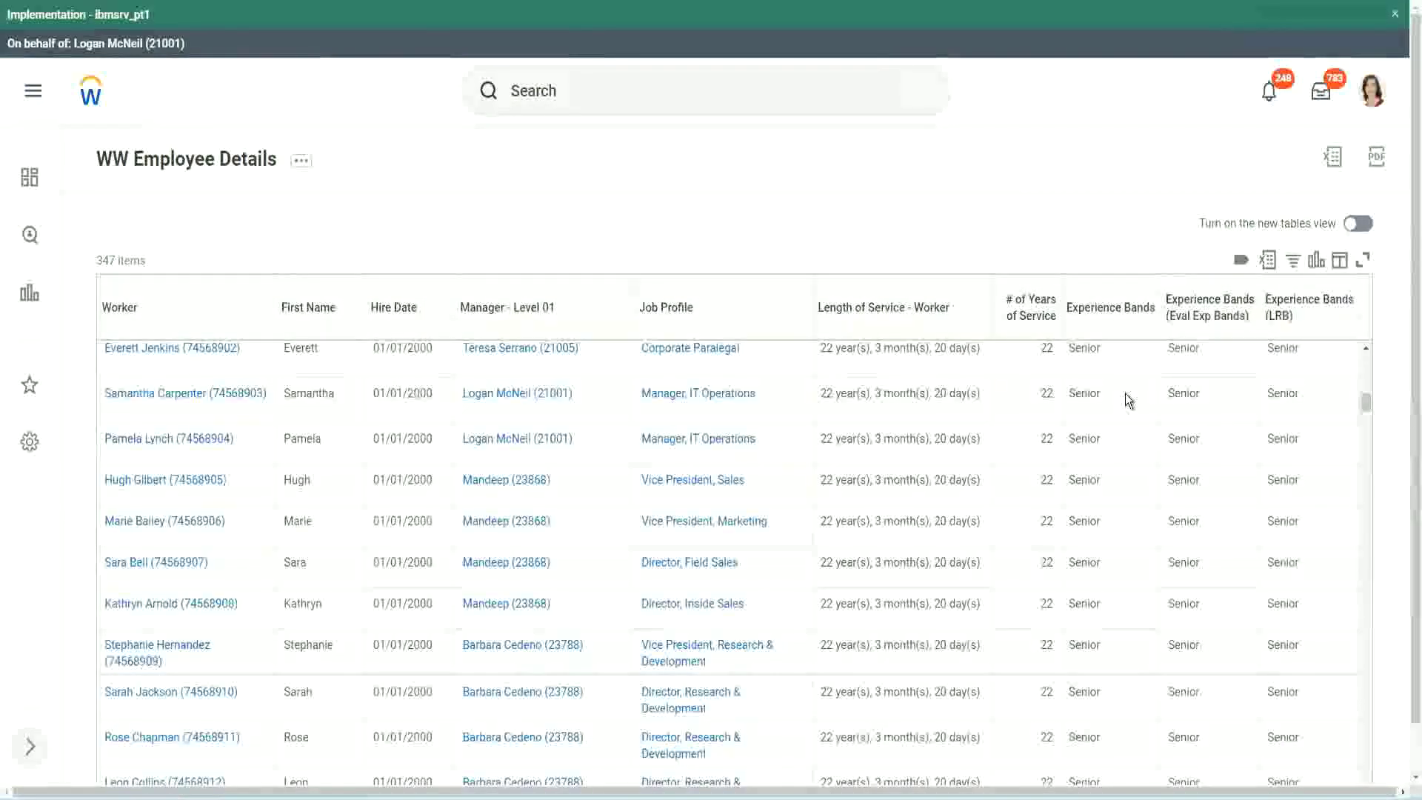
scroll(1111, 592, down, 3)
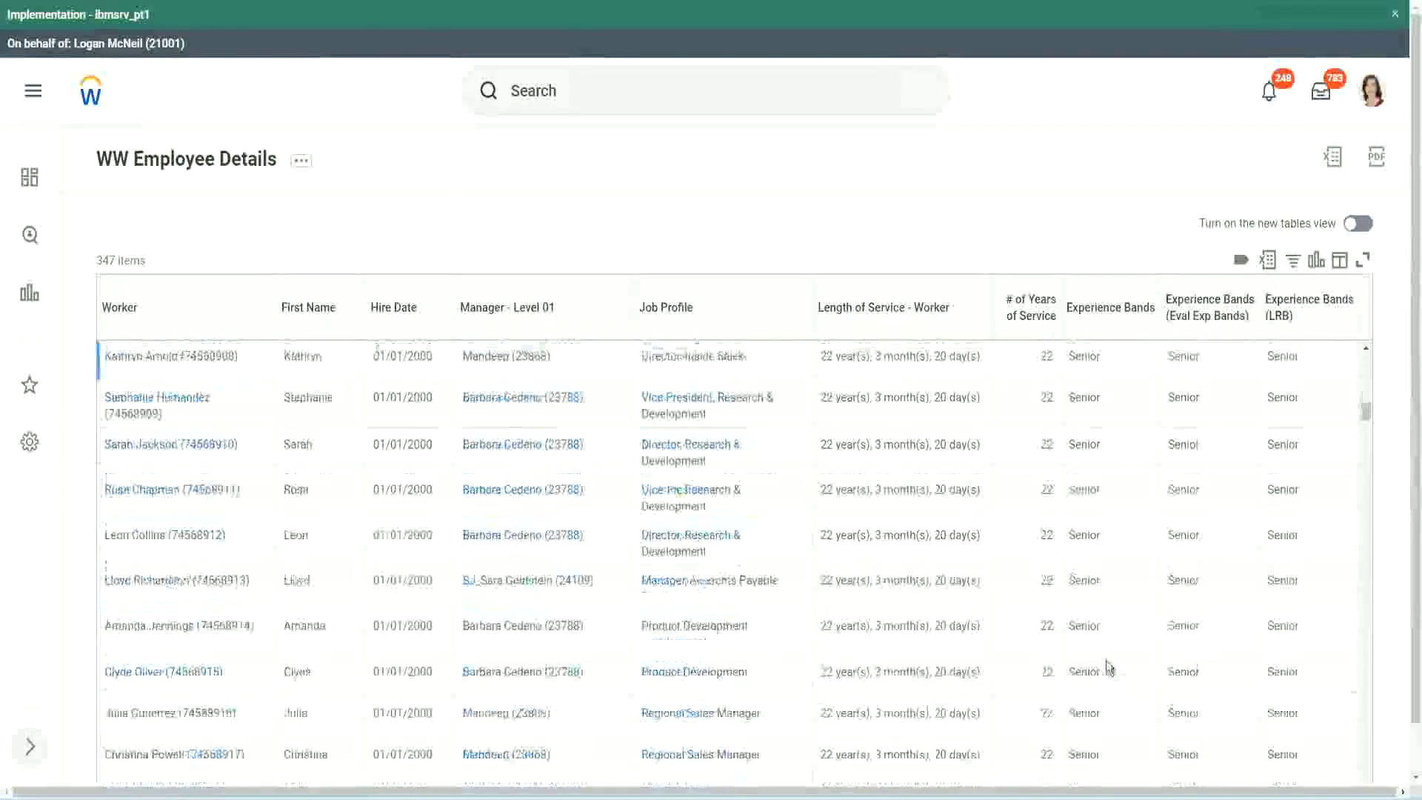
scroll(1113, 528, down, 1)
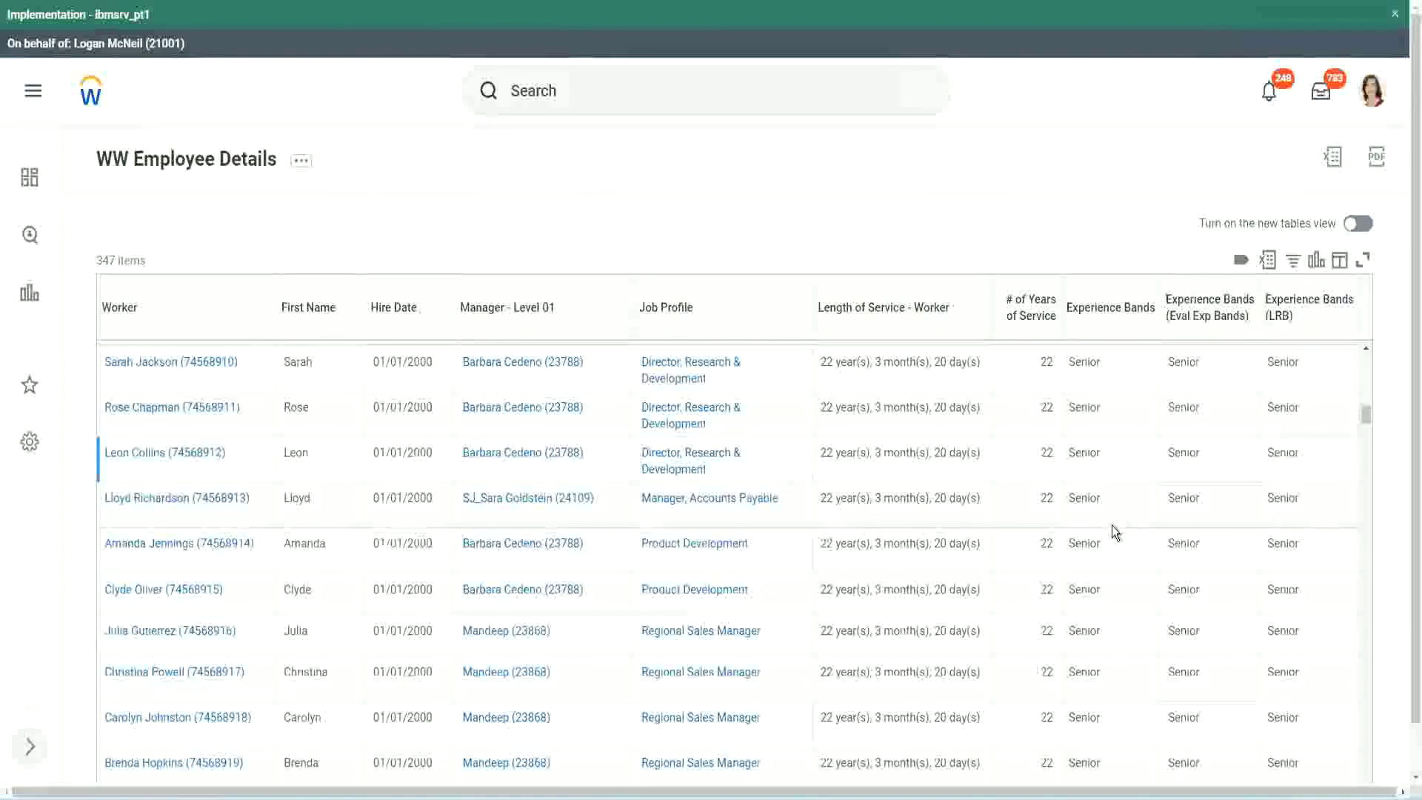